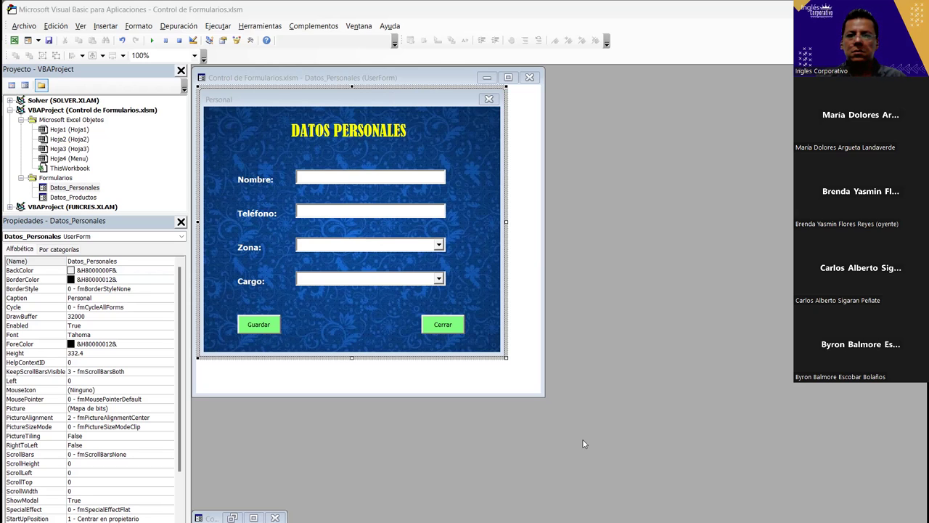
Step: Leave the Datos_Personales UserForm designer and bring up the ENCUESTA DE SATISFACCIÓN - OFIMÁTICA survey
left_click(614, 418)
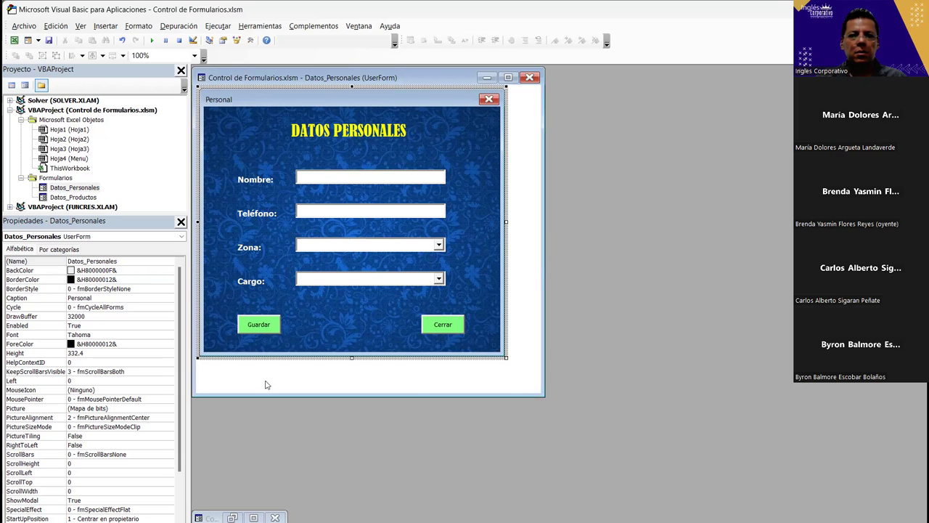
left_click(525, 431)
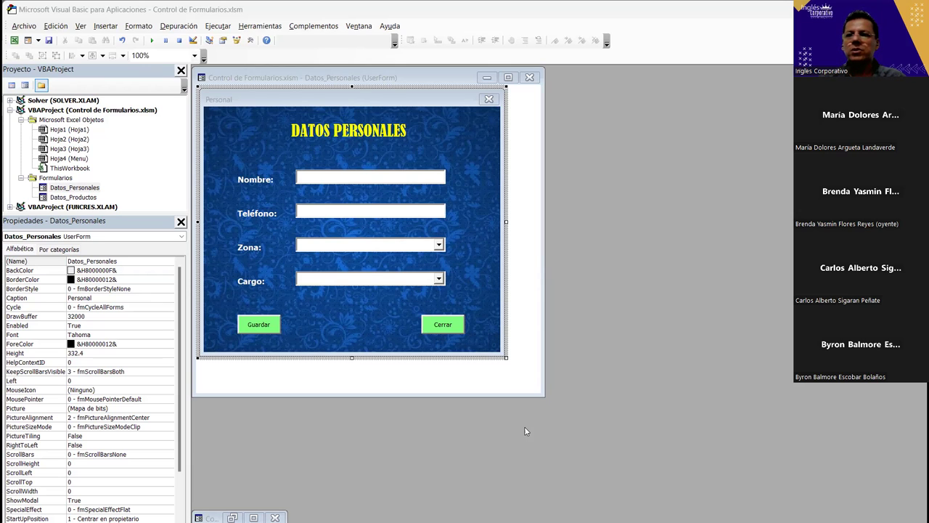
left_click(516, 205)
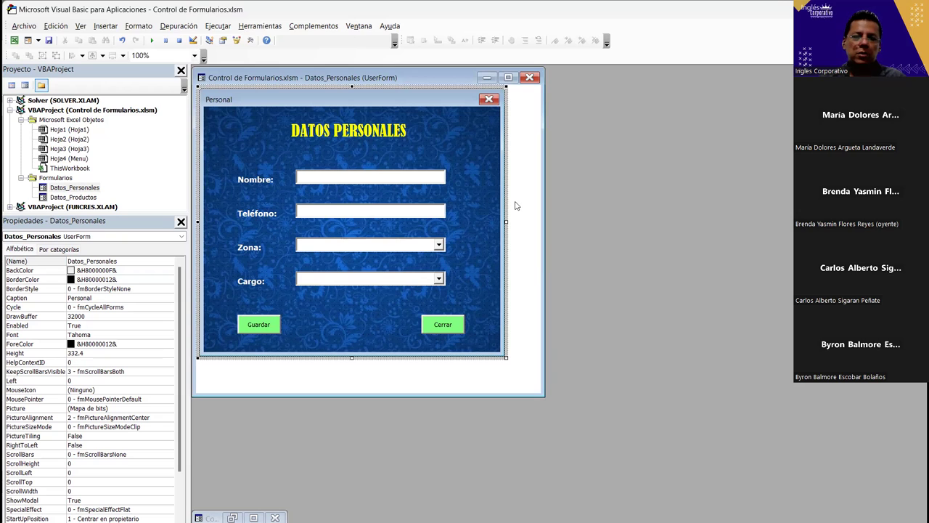
left_click(233, 474)
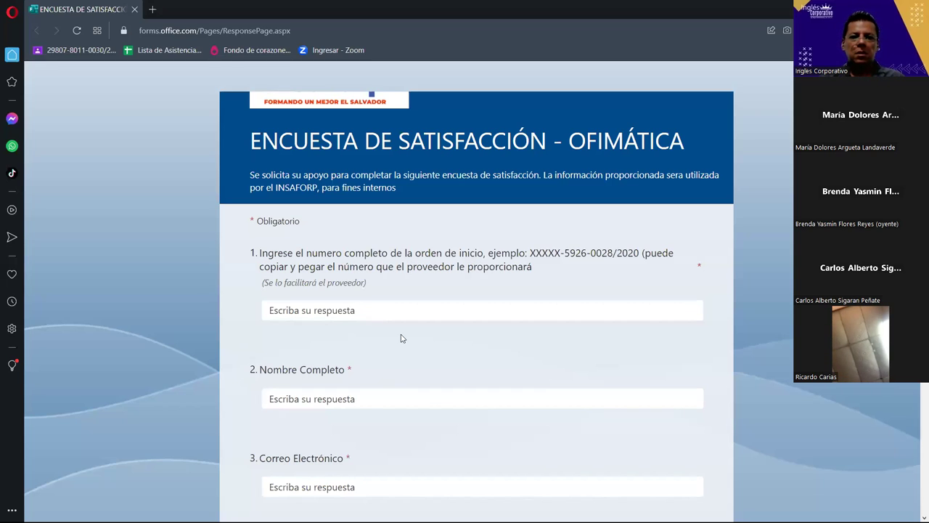
Step: Paste the start-order number into question 1's answer box, then scroll down the survey
left_click(579, 304)
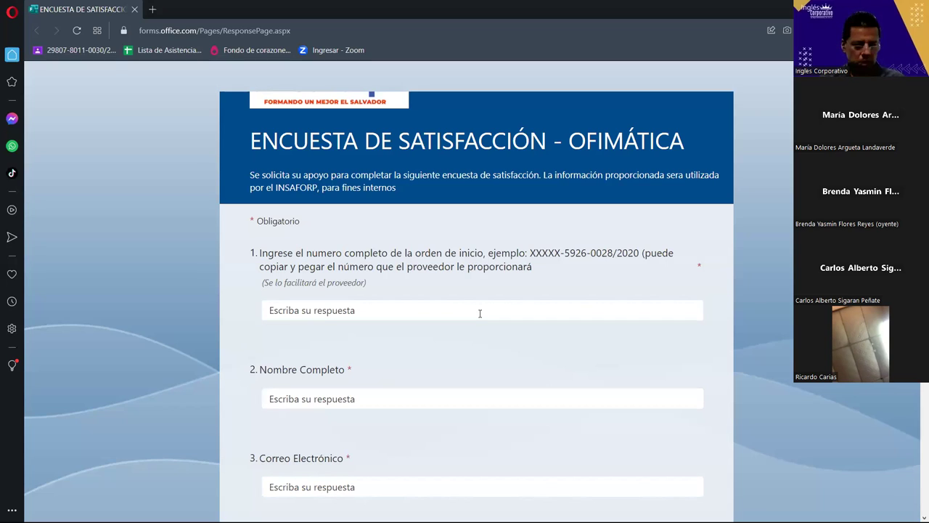
left_click(332, 304)
key("ctrl+v")
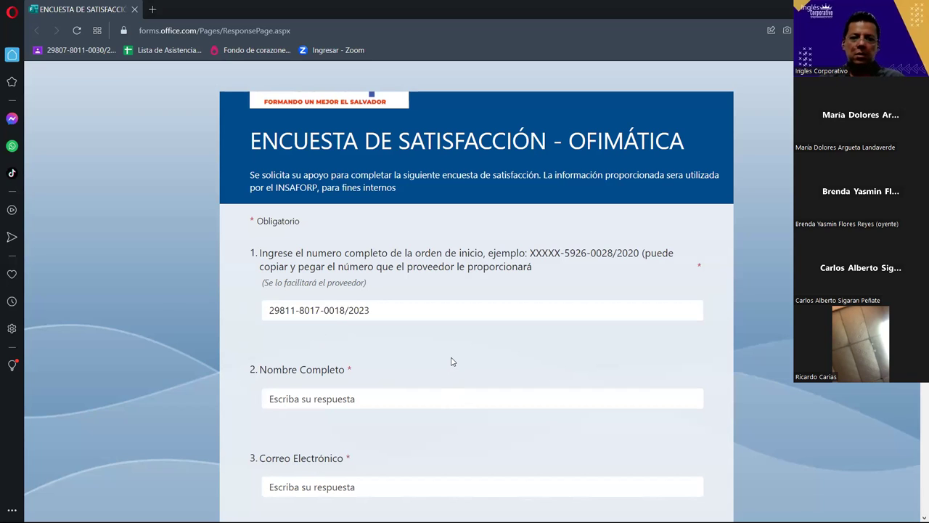
scroll(319, 342, "down", 2)
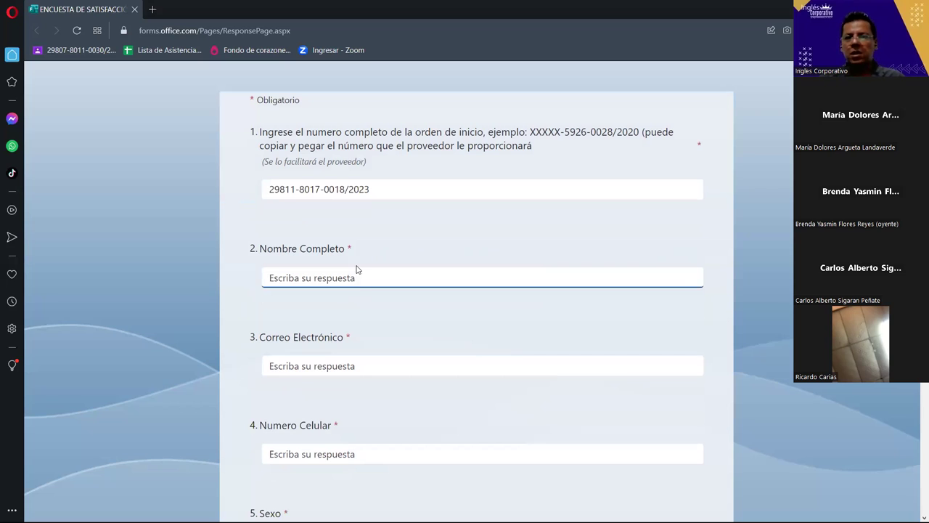
scroll(373, 290, "down", 1)
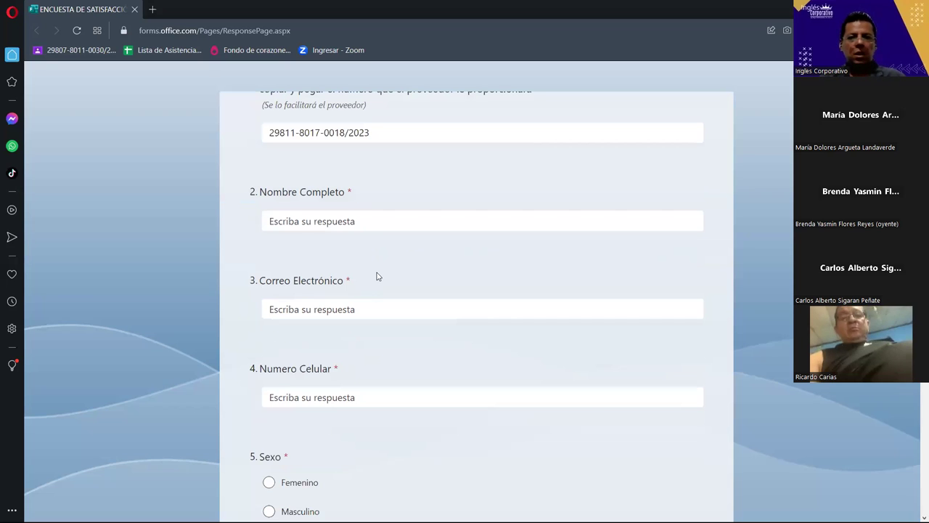
scroll(377, 275, "down", 1)
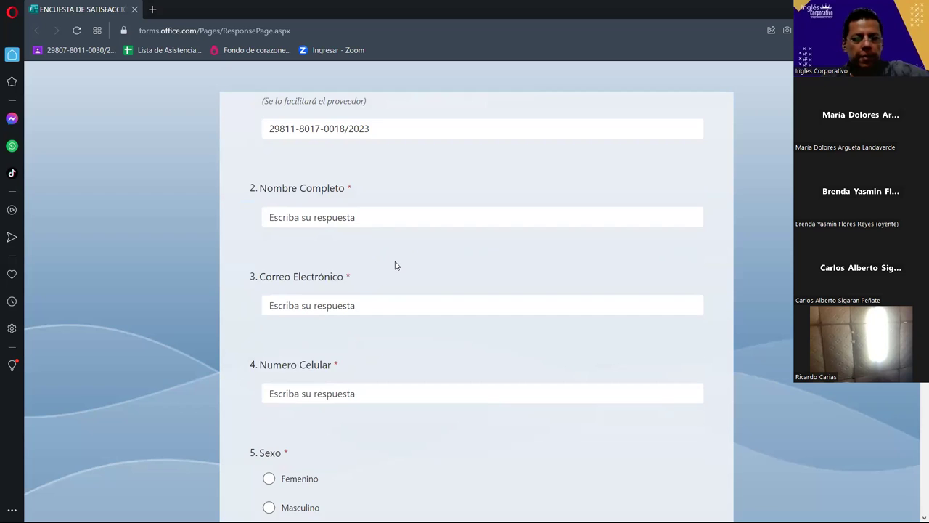
scroll(395, 266, "down", 1)
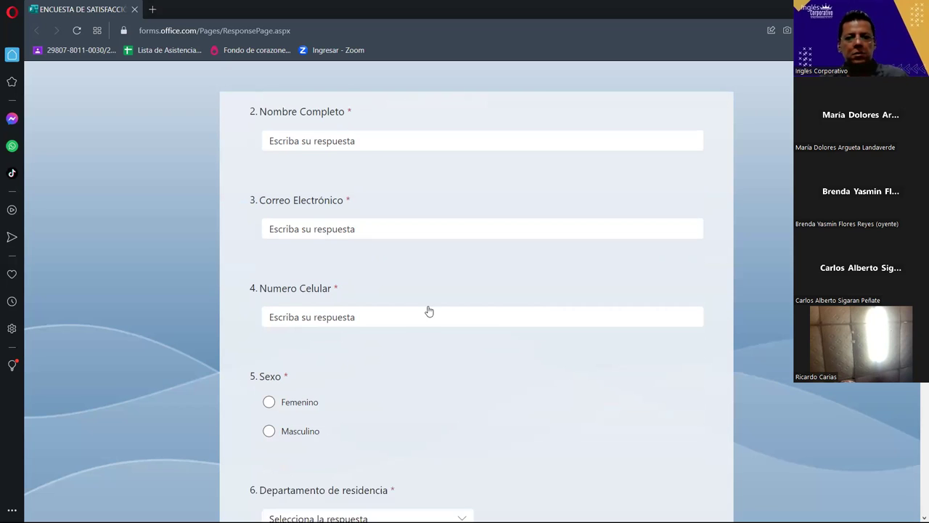
scroll(429, 308, "down", 3)
scroll(493, 279, "down", 2)
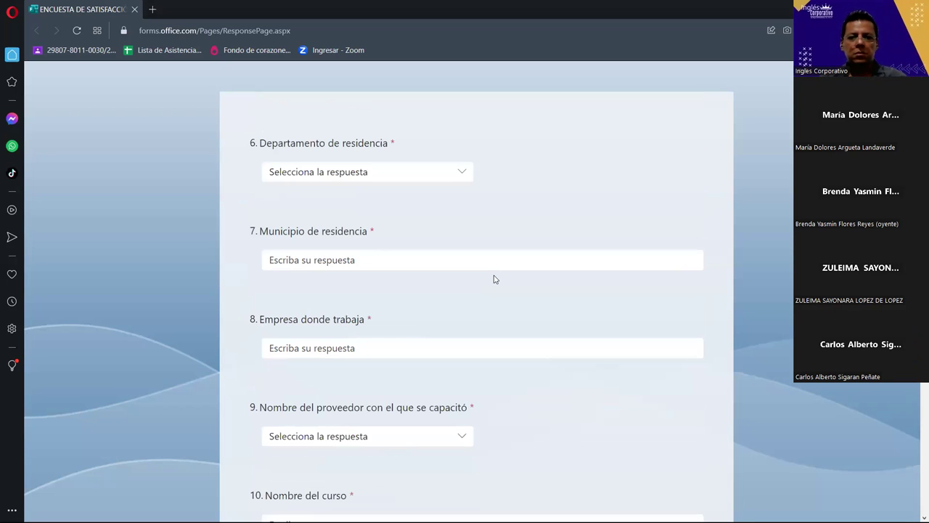
scroll(363, 351, "down", 2)
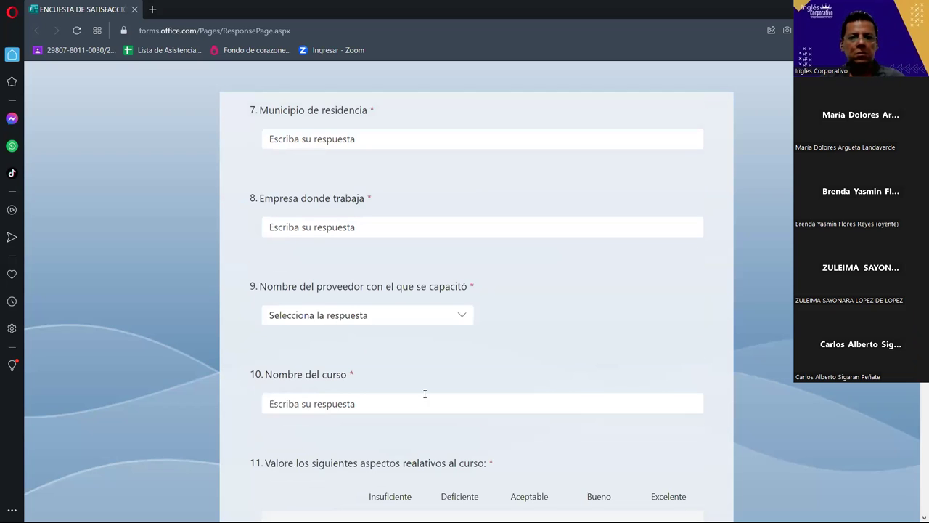
left_click(461, 316)
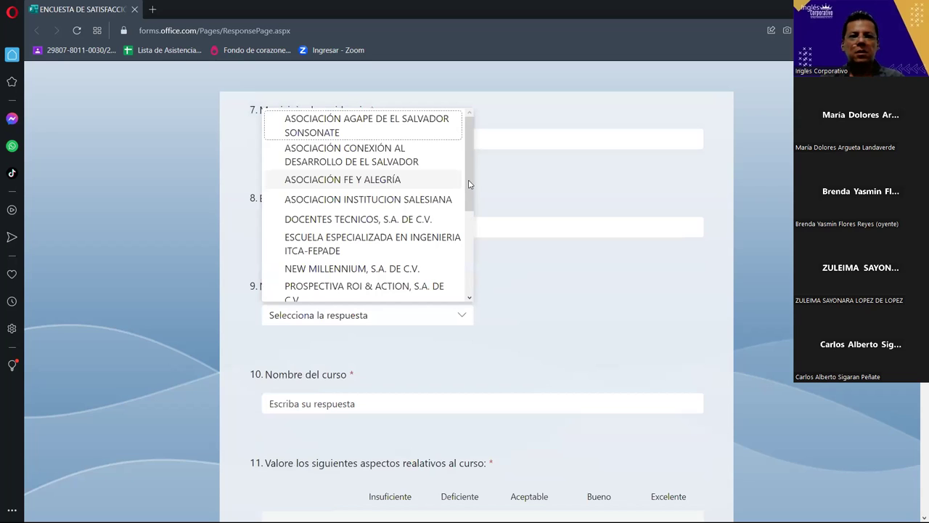
scroll(468, 184, "down", 1)
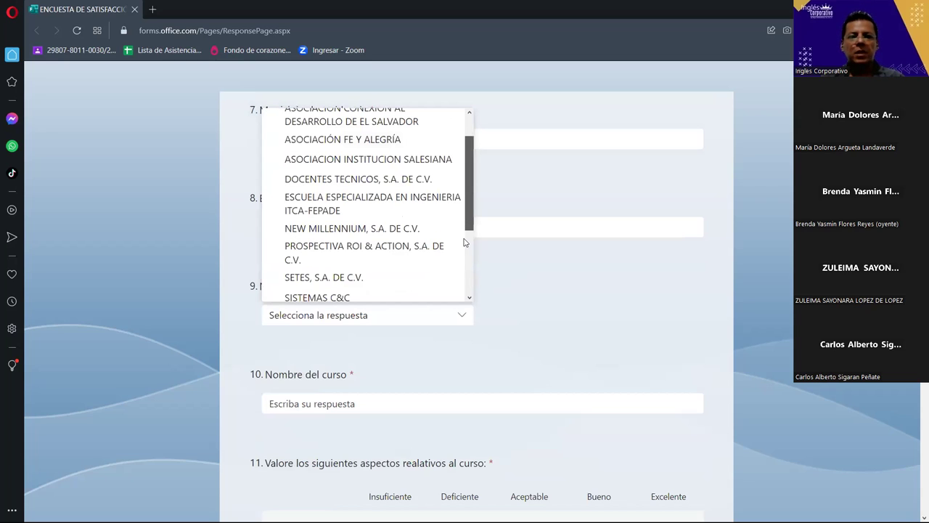
scroll(318, 290, "down", 3)
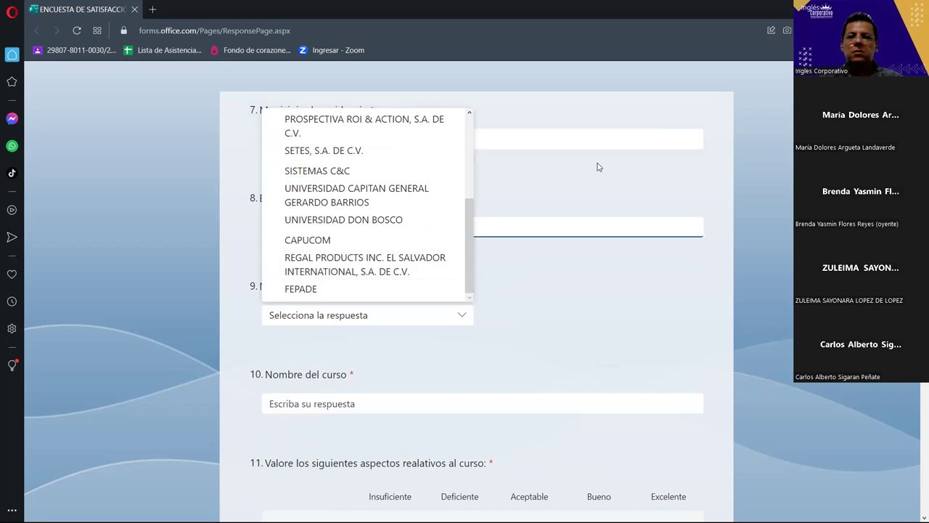
left_click(699, 191)
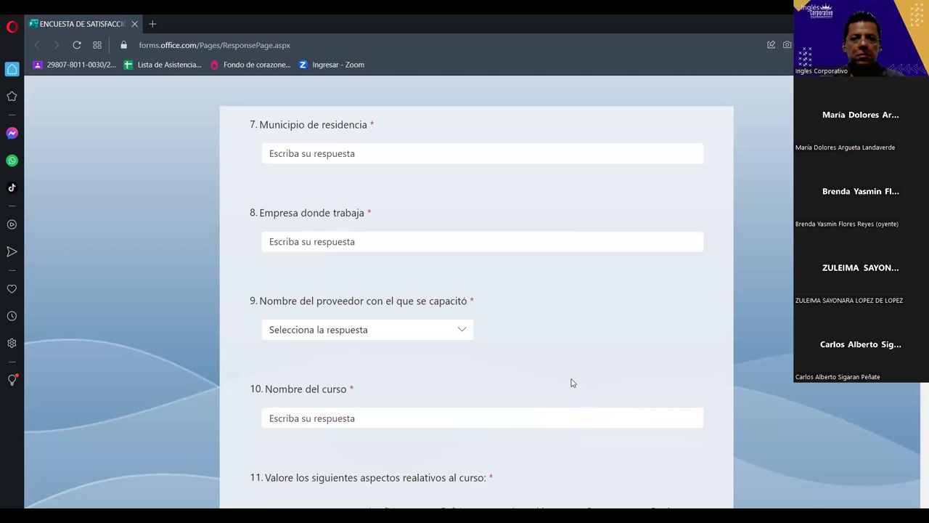
scroll(572, 382, "up", 1)
scroll(571, 382, "down", 5)
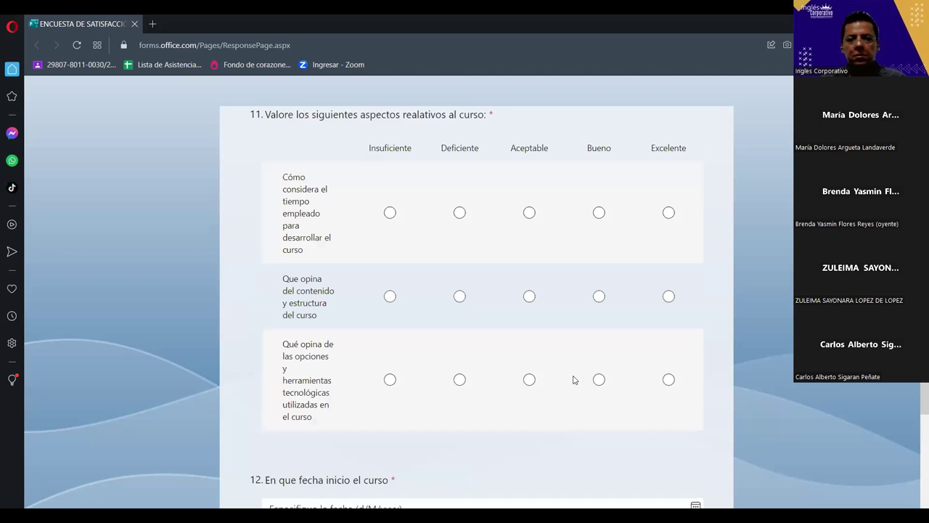
scroll(573, 374, "down", 3)
scroll(574, 370, "up", 10)
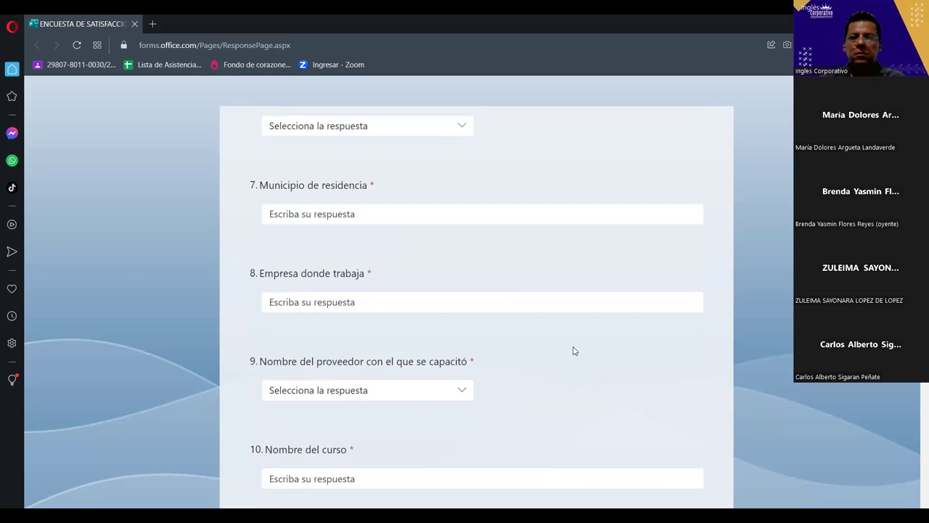
scroll(573, 369, "up", 10)
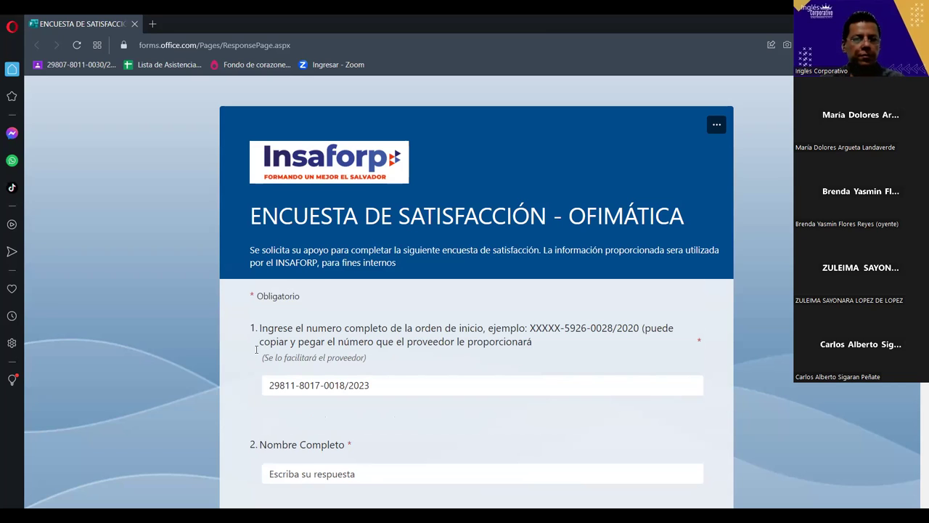
mouse_move(229, 503)
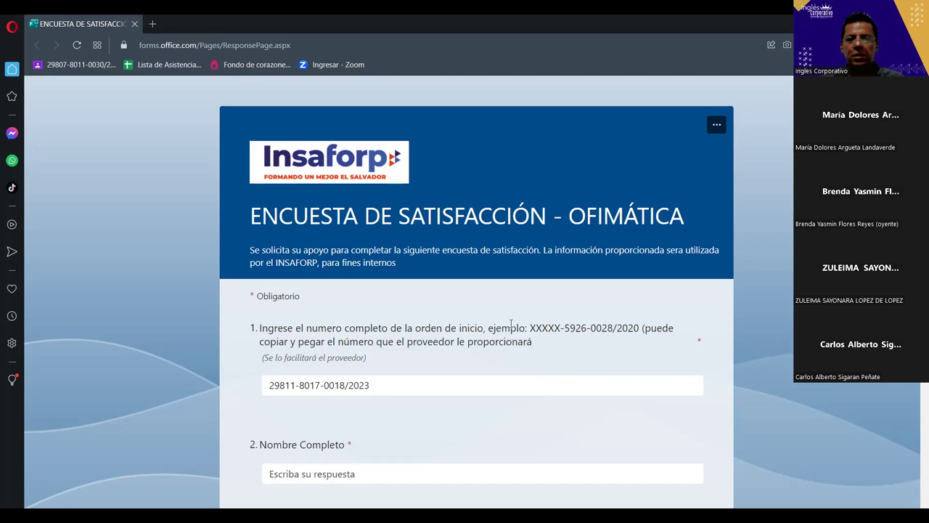
scroll(542, 342, "down", 4)
scroll(543, 342, "down", 2)
scroll(543, 342, "down", 3)
scroll(542, 342, "down", 4)
scroll(542, 342, "down", 1)
scroll(542, 342, "up", 4)
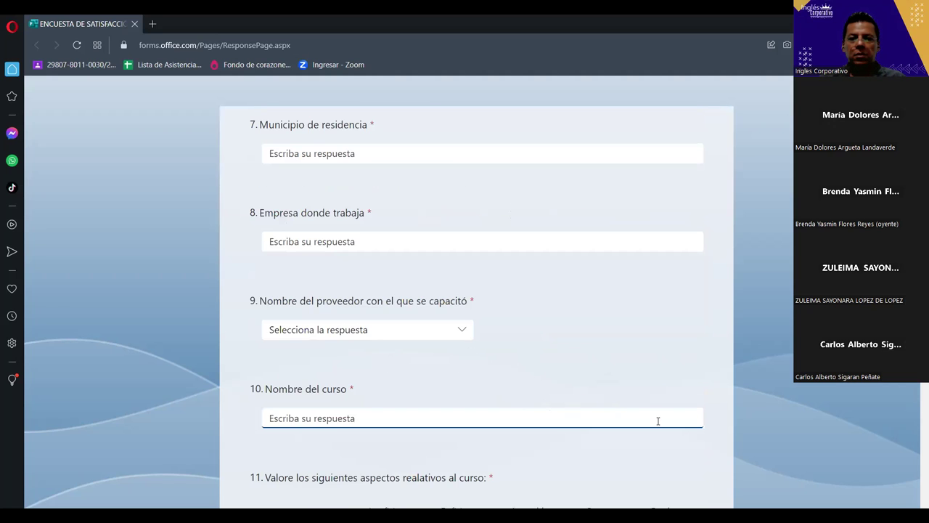
Step: Close question 9's provider list unchanged and open the date picker for question 13's end date
left_click(457, 333)
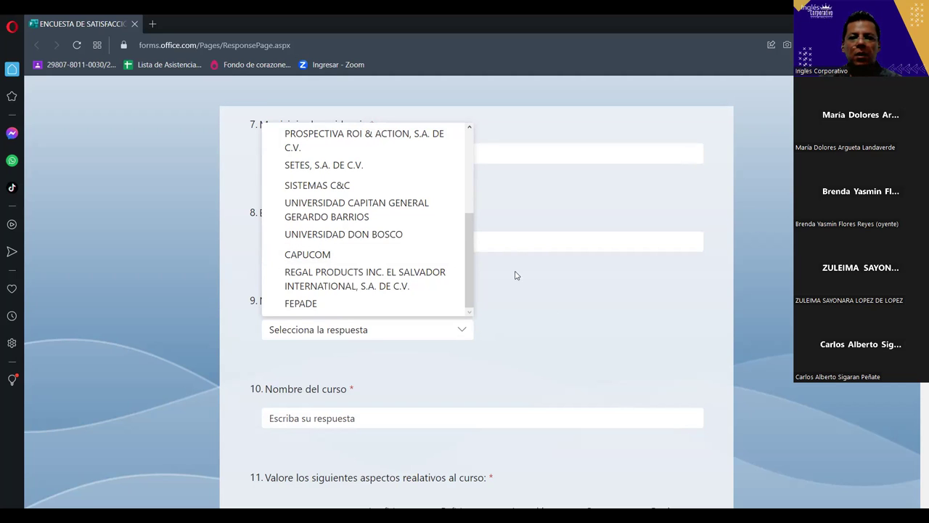
left_click(541, 292)
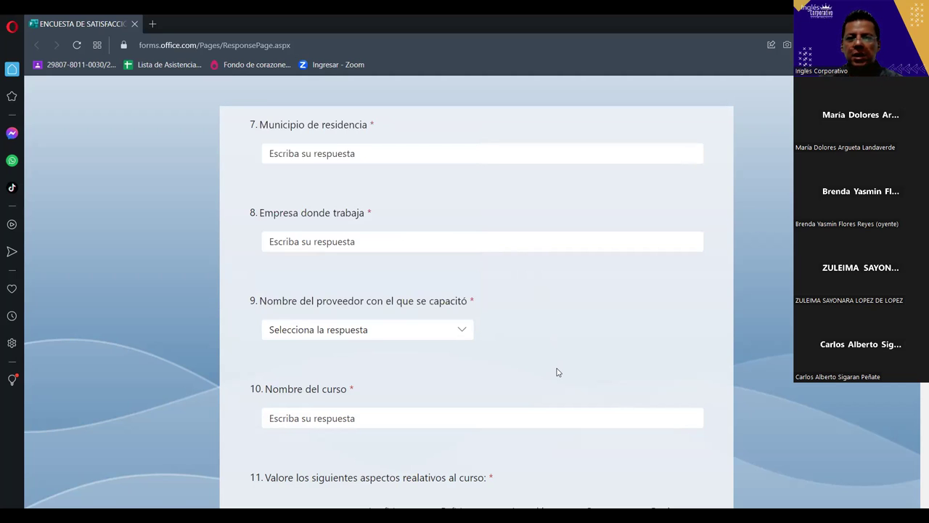
scroll(557, 372, "down", 2)
scroll(558, 372, "down", 3)
scroll(558, 372, "down", 2)
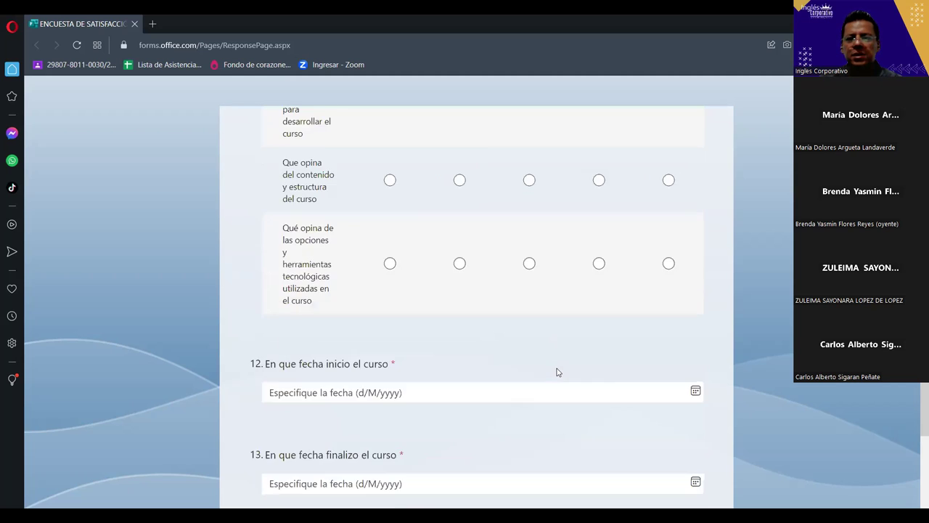
scroll(557, 371, "down", 2)
scroll(557, 371, "down", 2)
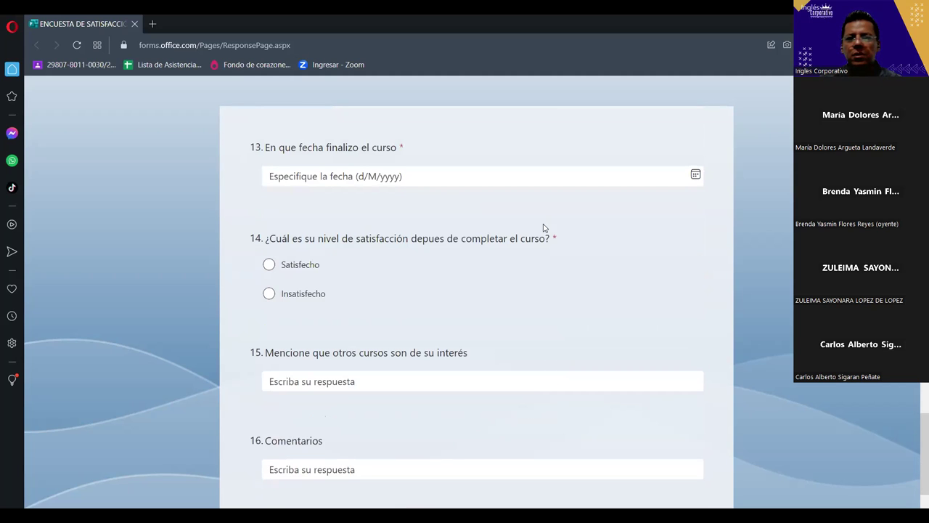
left_click(695, 175)
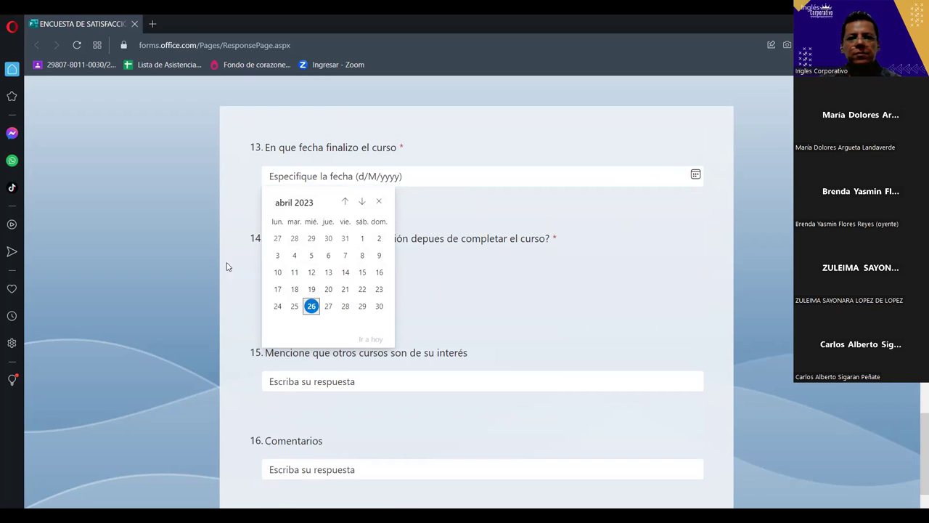
Step: Set question 12's course start date to 23 March 2023 using the calendar picker
left_click(346, 202)
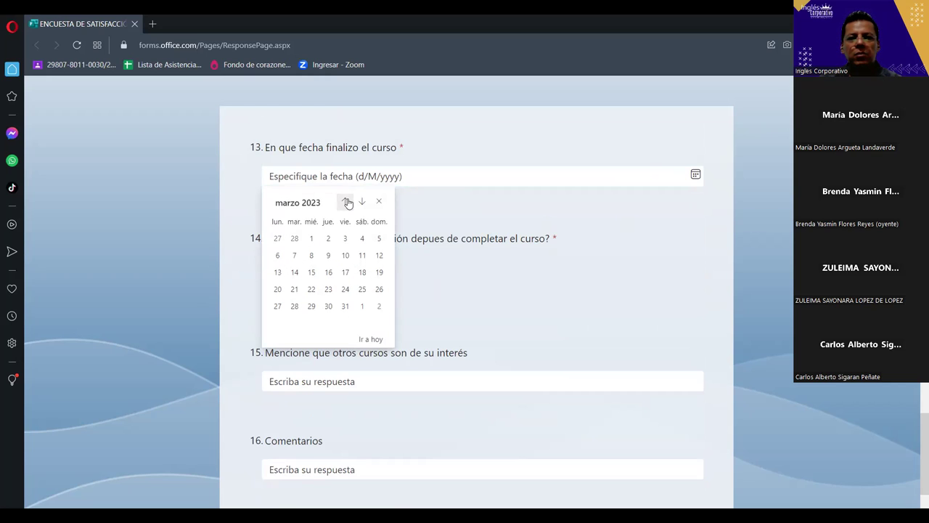
left_click(328, 289)
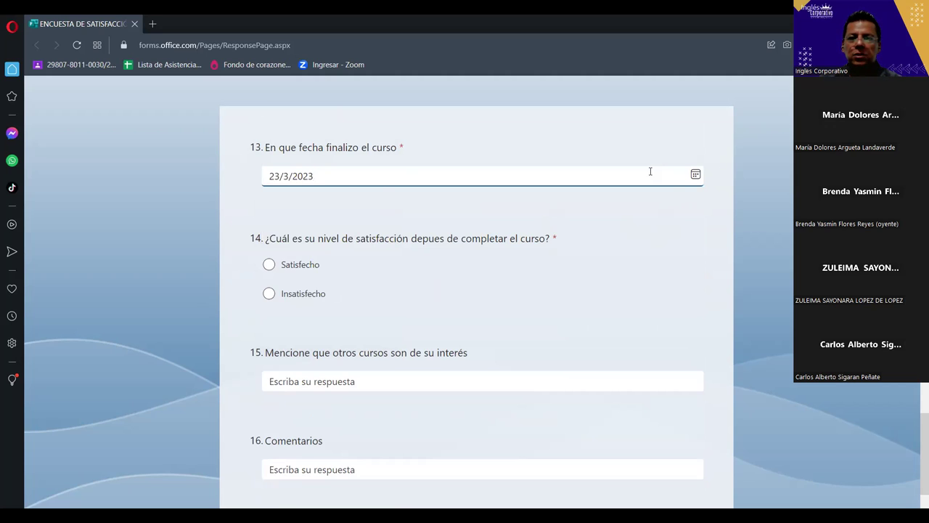
scroll(581, 217, "up", 1)
scroll(581, 216, "up", 2)
left_click(695, 206)
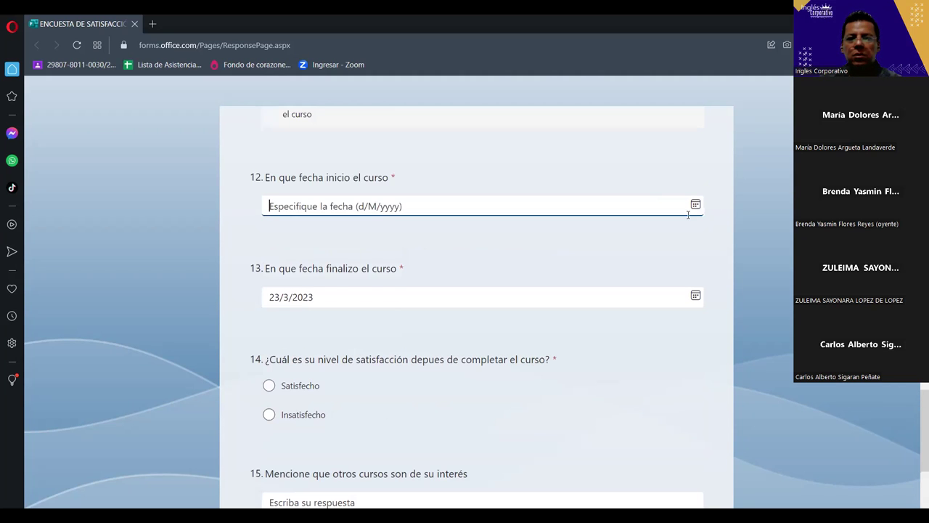
left_click(695, 294)
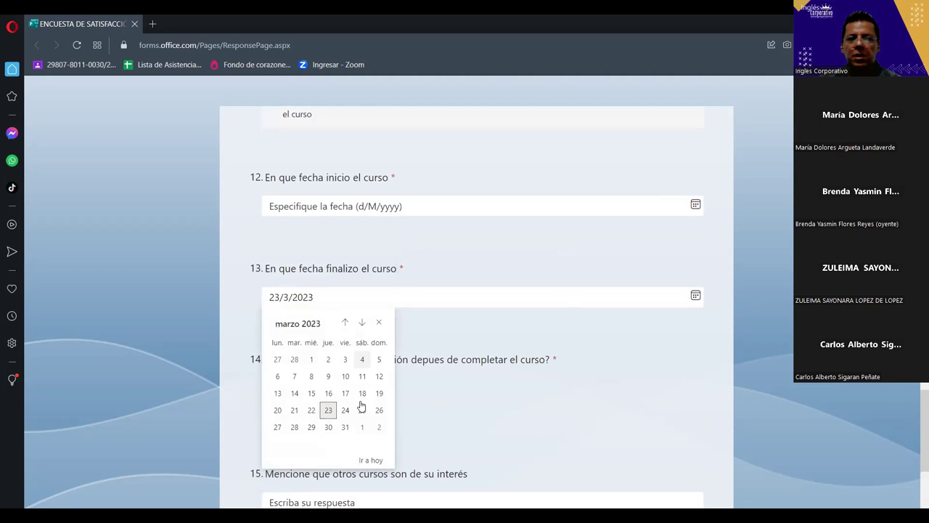
left_click(367, 461)
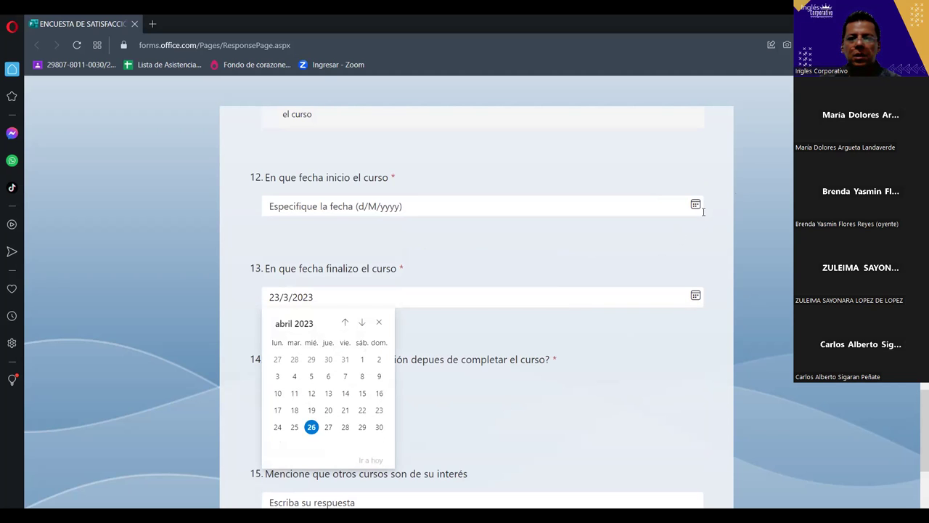
left_click(695, 205)
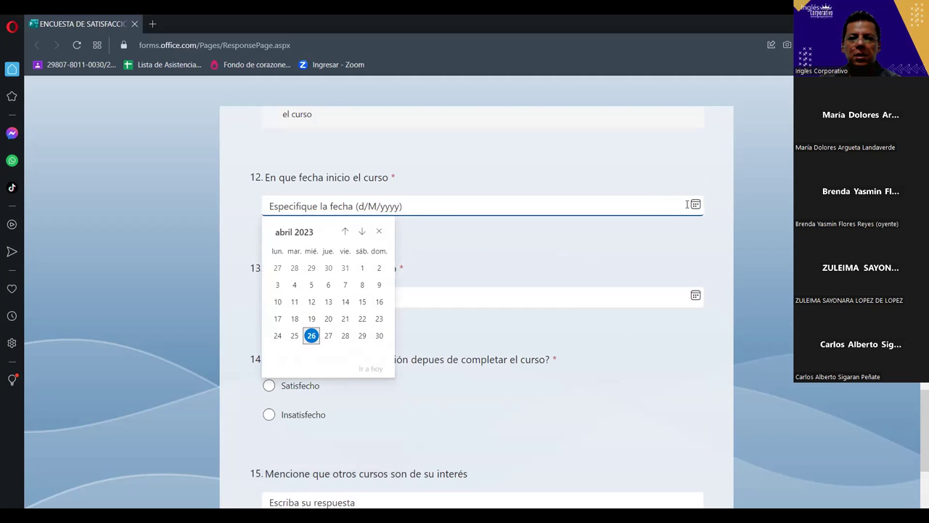
left_click(345, 232)
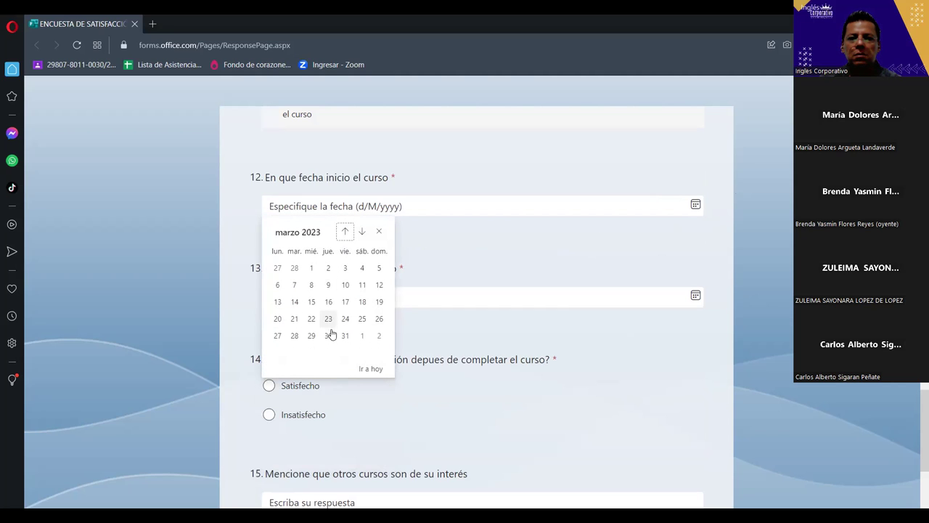
left_click(324, 318)
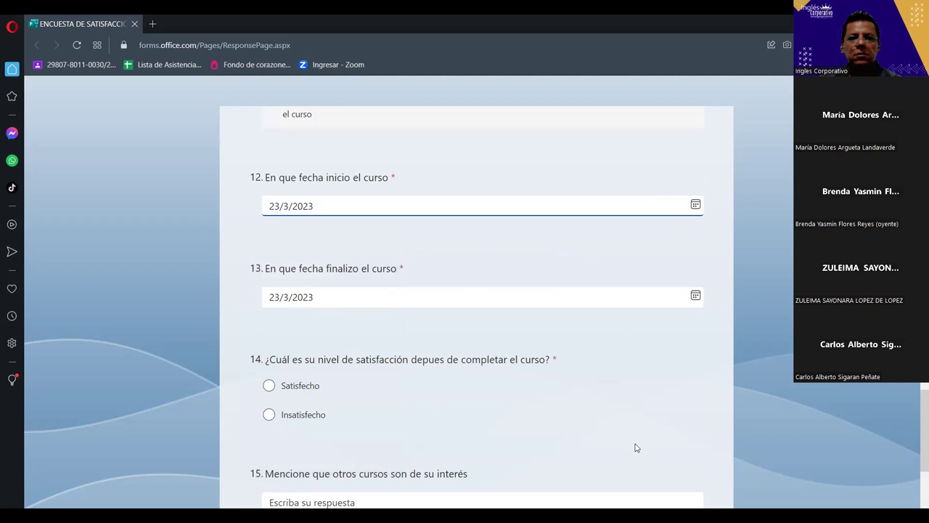
Step: Set question 13's course end date to 26 April 2023 via Ir a hoy
left_click(695, 299)
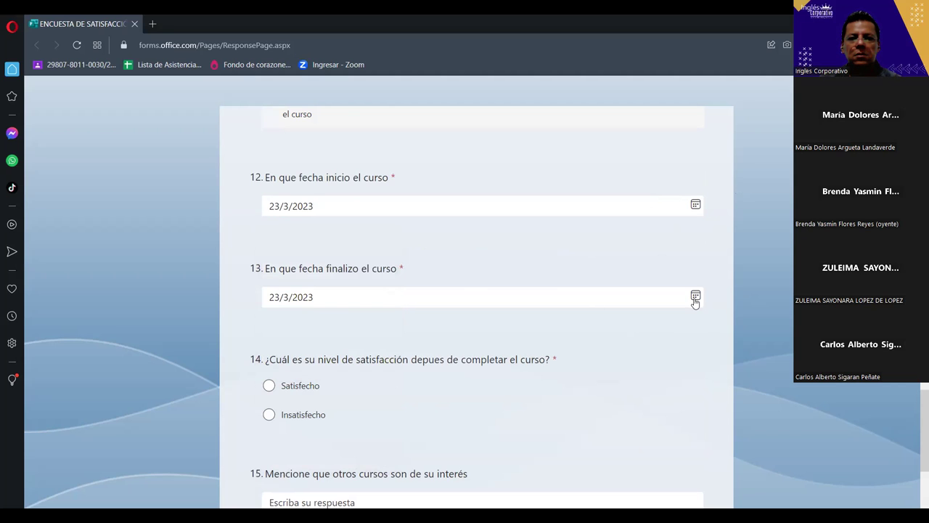
left_click(694, 299)
left_click(366, 460)
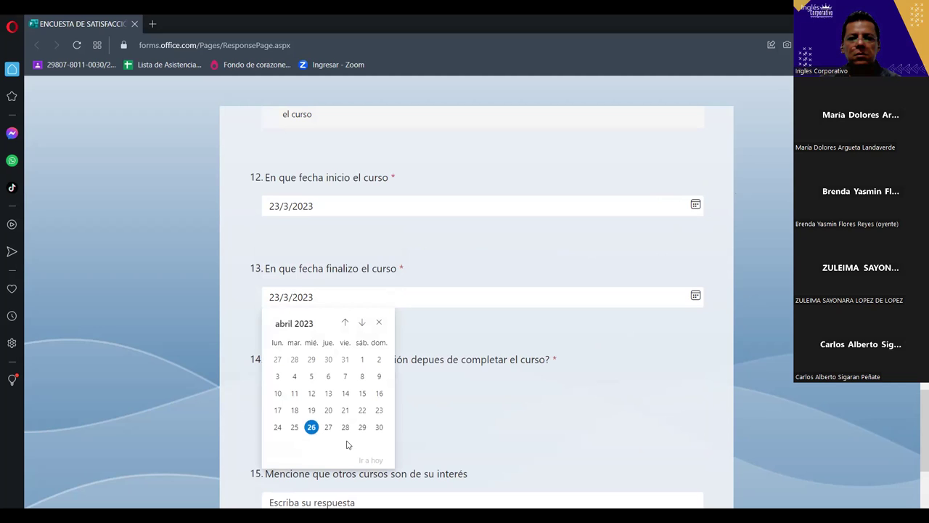
left_click(310, 427)
left_click(667, 400)
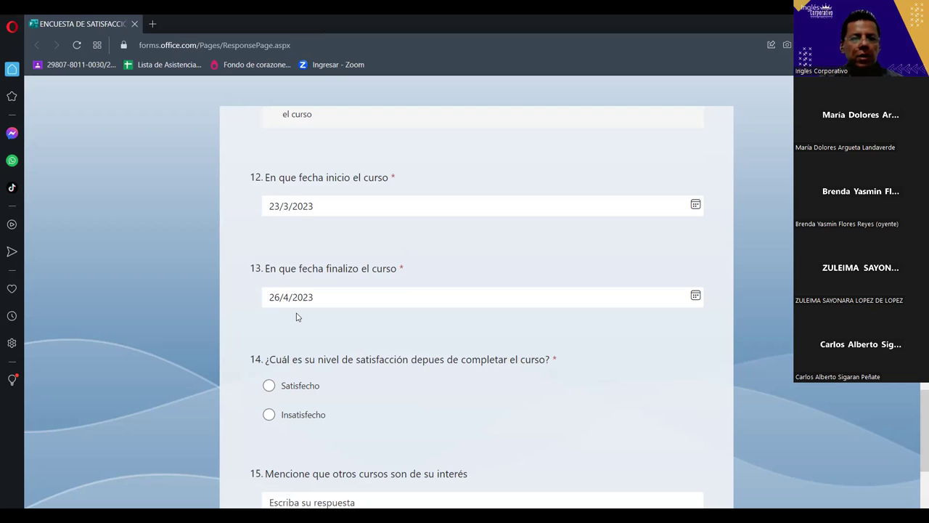
scroll(296, 317, "up", 5)
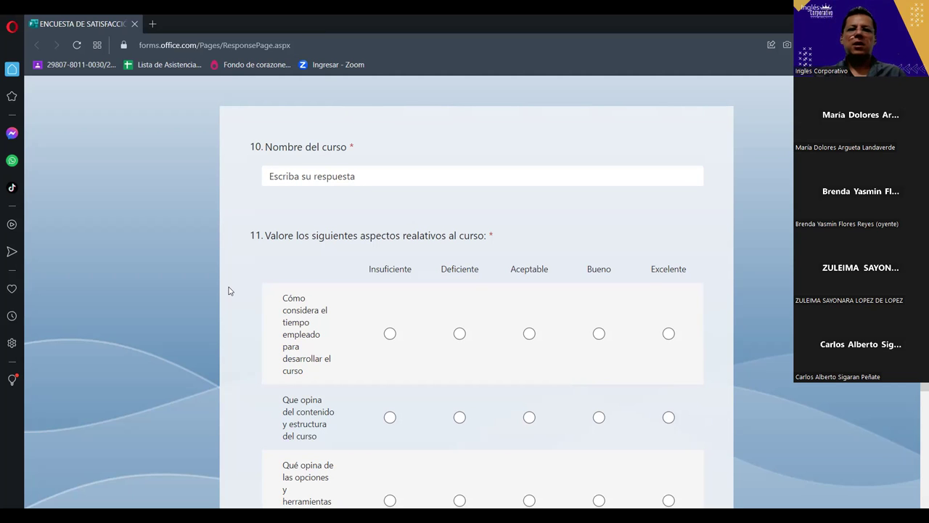
scroll(649, 292, "up", 3)
scroll(649, 292, "up", 7)
scroll(649, 291, "up", 3)
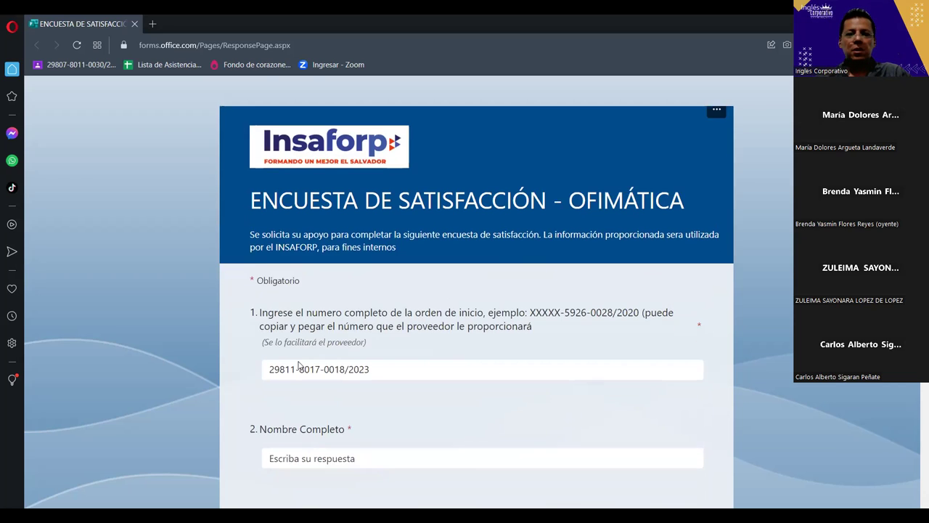
scroll(272, 240, "down", 3)
left_click(266, 204)
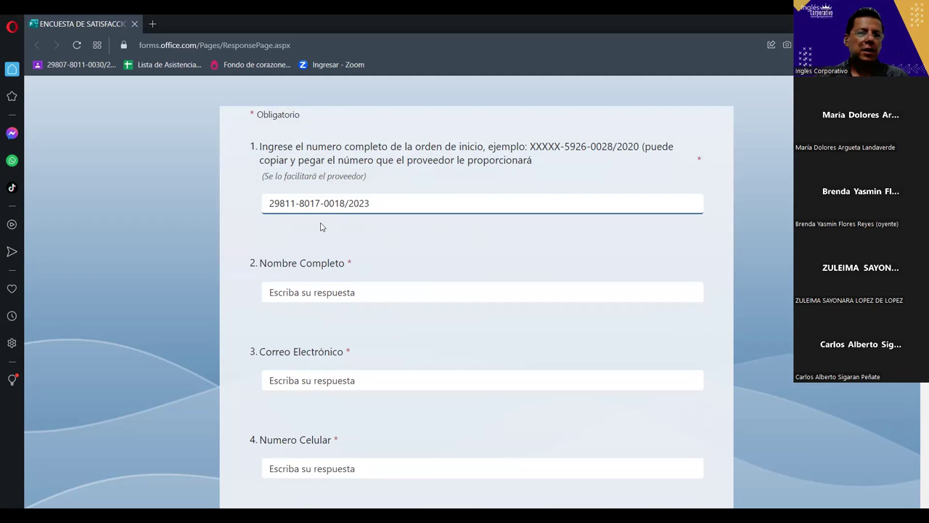
left_click(322, 226)
left_click(410, 206)
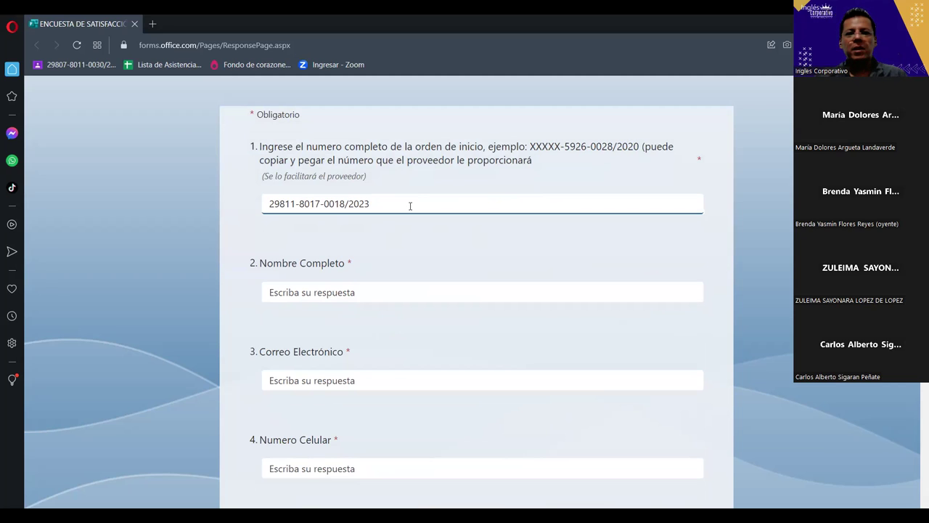
left_click(446, 282)
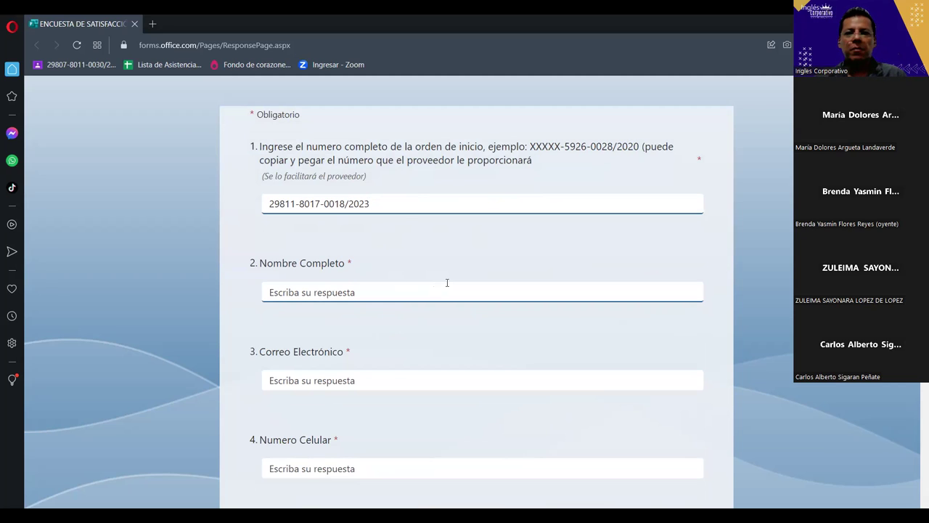
left_click(519, 167)
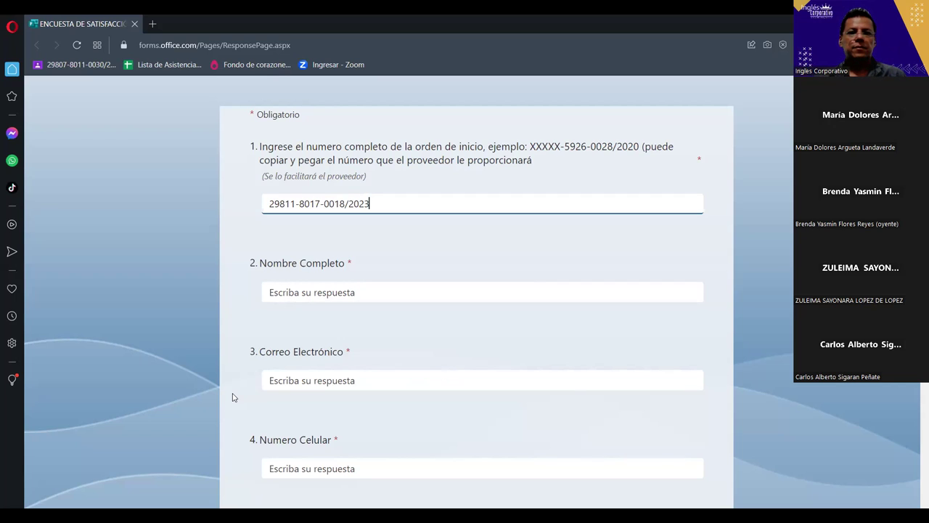
scroll(427, 315, "down", 1)
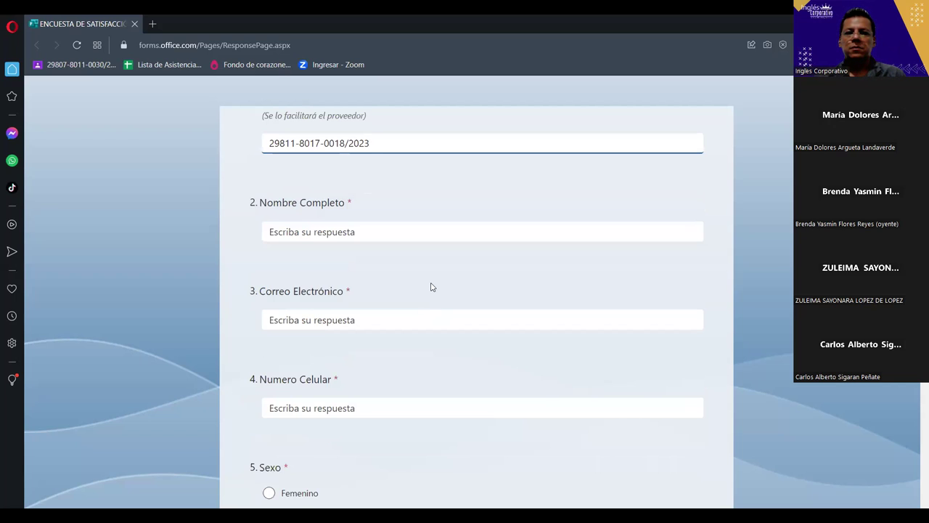
left_click(362, 231)
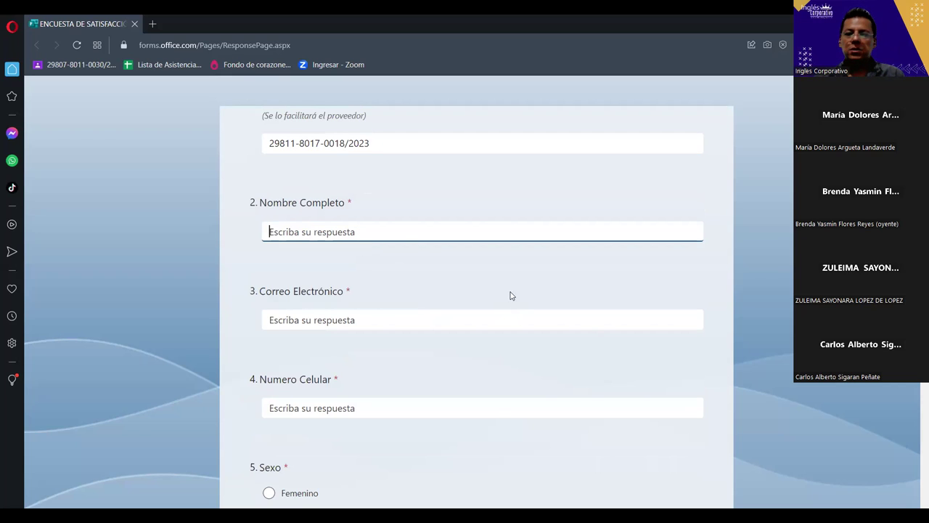
left_click(359, 320)
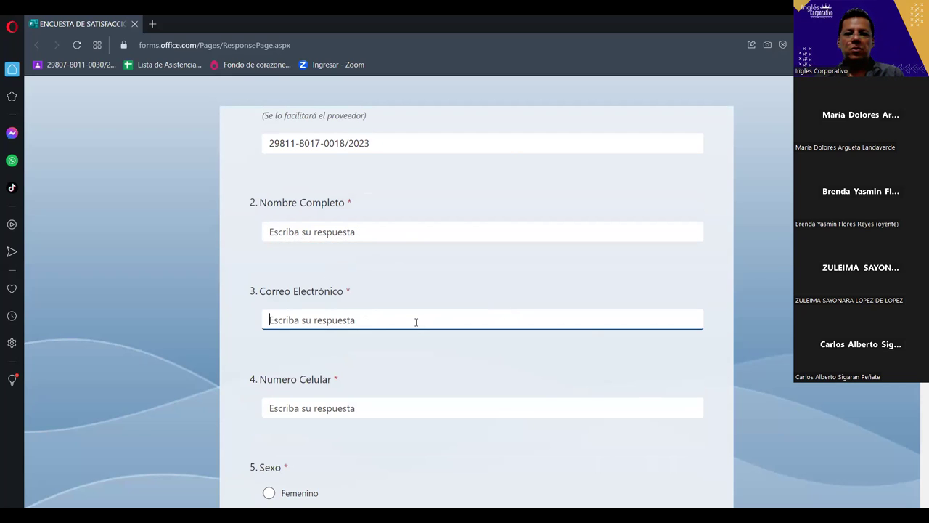
scroll(416, 322, "down", 1)
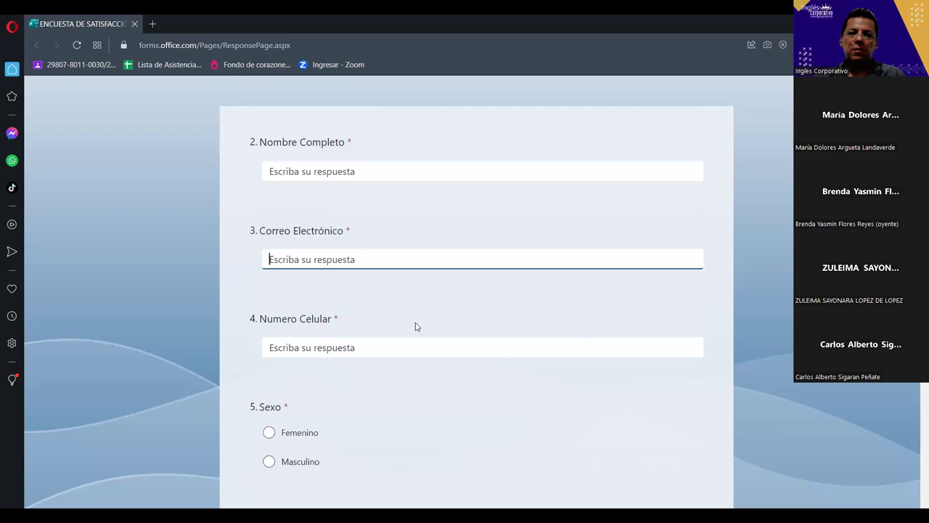
left_click(396, 345)
scroll(396, 346, "down", 2)
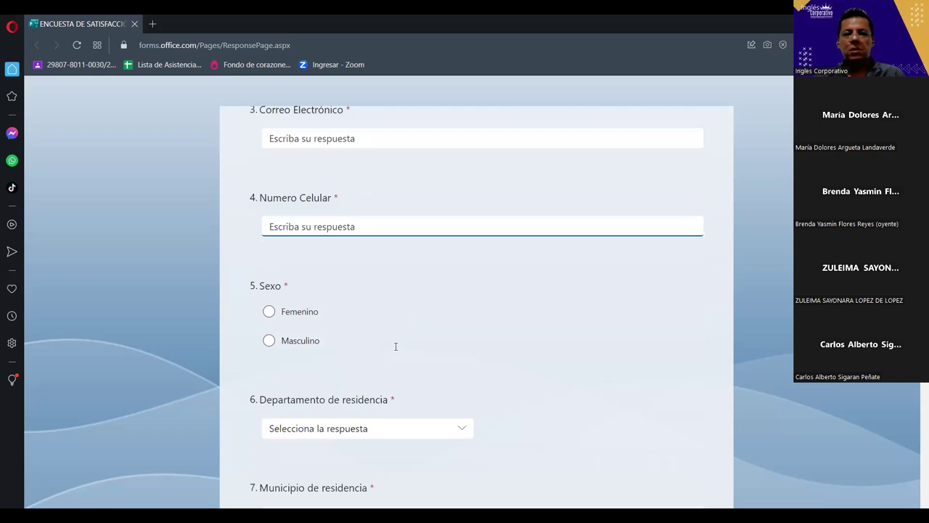
scroll(400, 348, "down", 1)
scroll(463, 342, "down", 3)
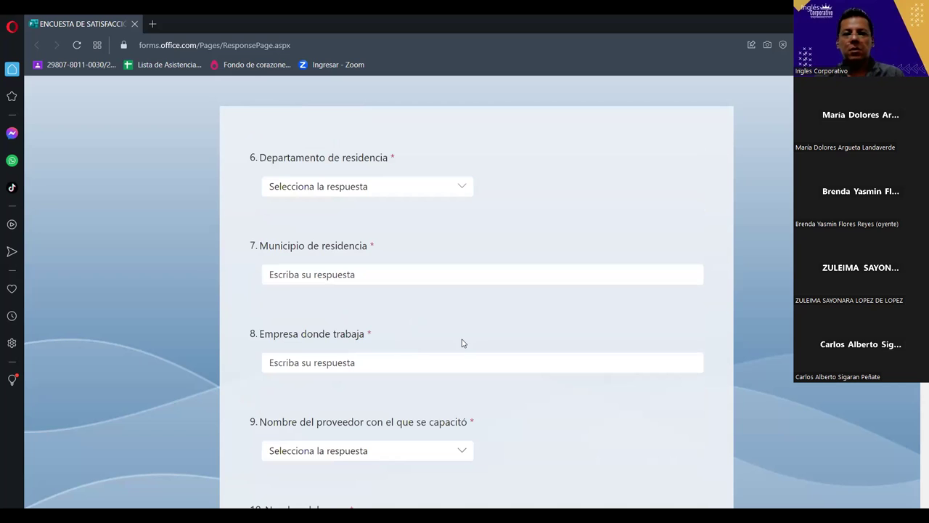
scroll(400, 336, "down", 1)
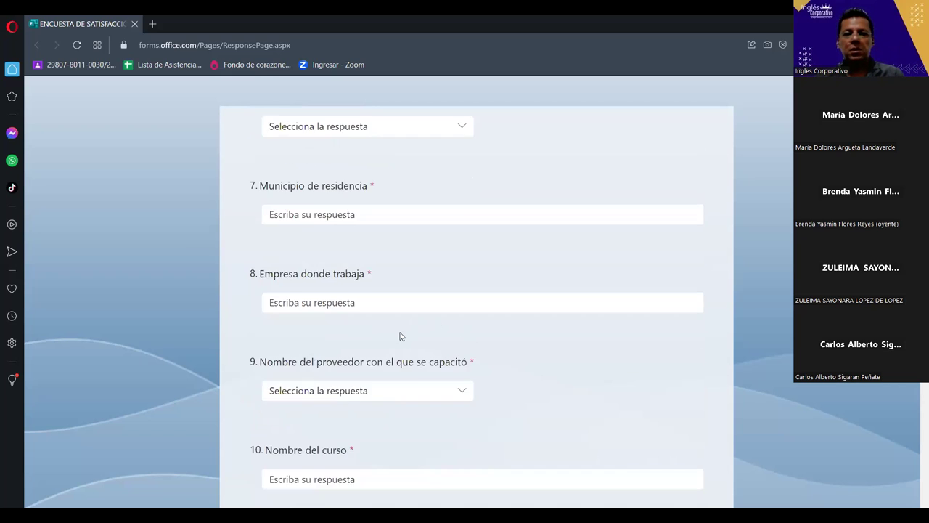
scroll(403, 323, "down", 3)
scroll(435, 291, "up", 3)
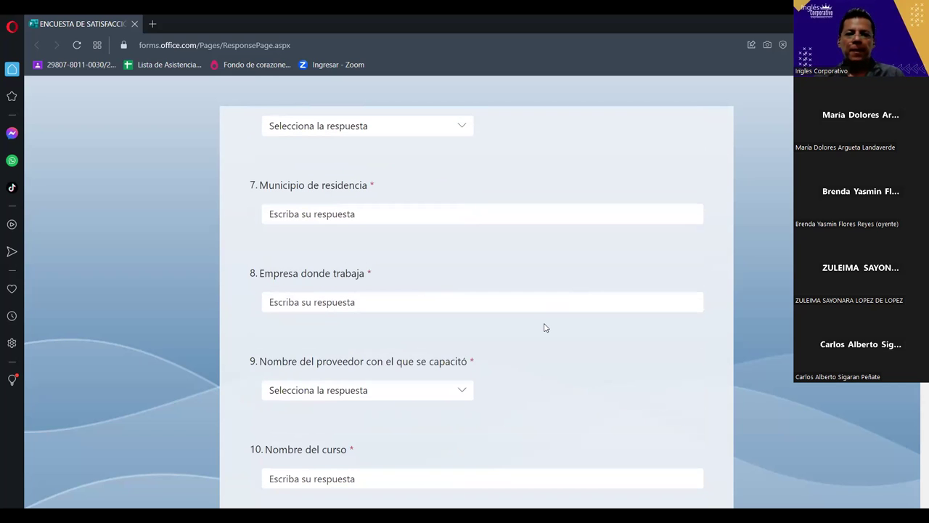
left_click(438, 393)
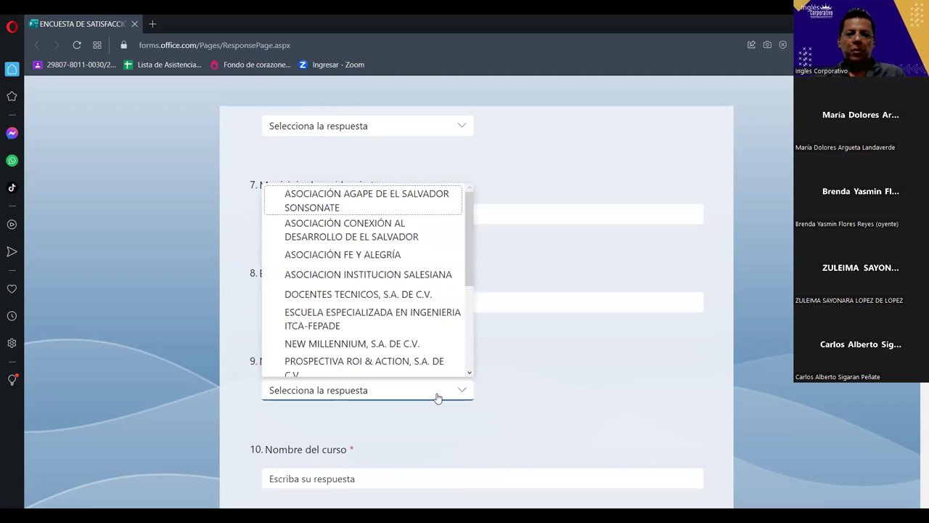
scroll(450, 319, "down", 2)
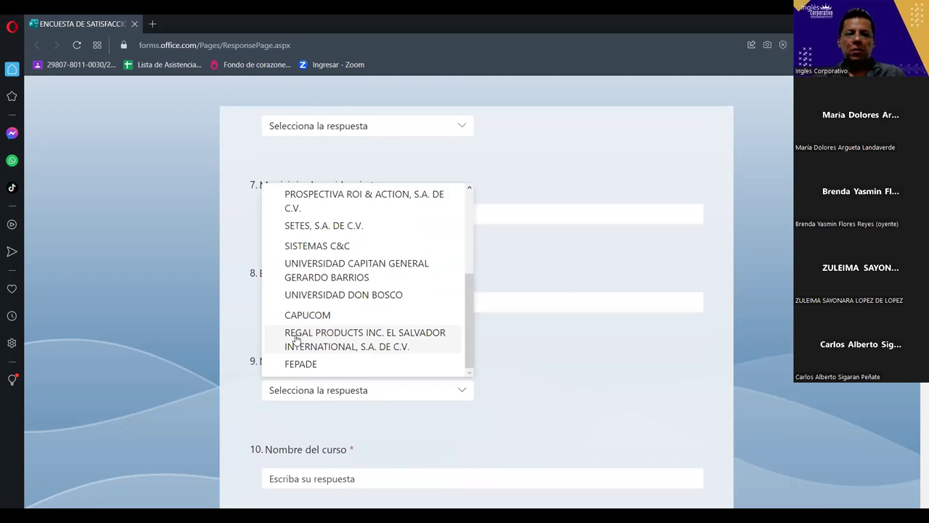
scroll(526, 341, "down", 4)
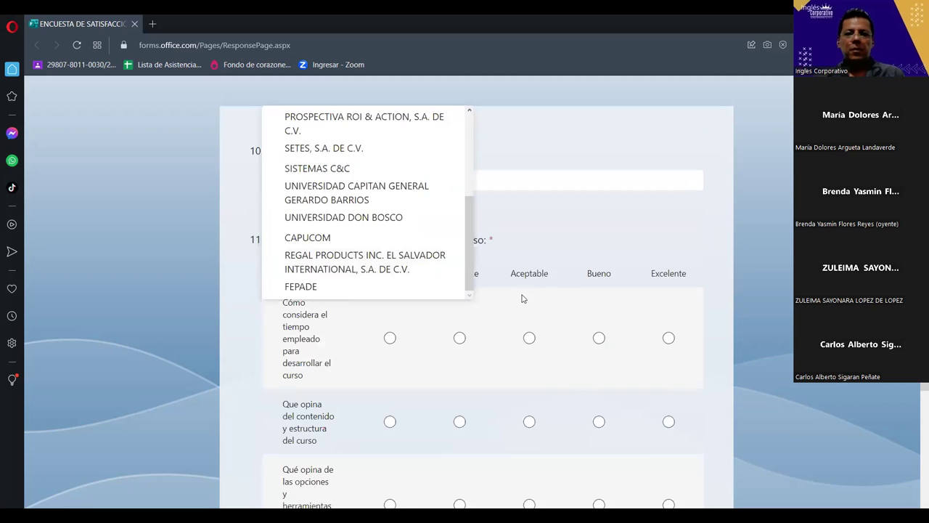
scroll(554, 207, "up", 3)
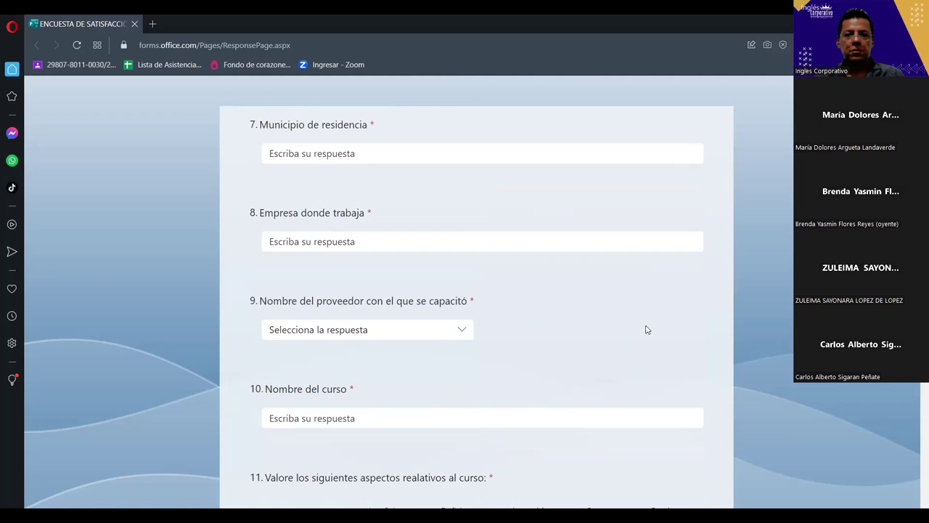
scroll(646, 331, "down", 3)
scroll(646, 334, "down", 5)
scroll(695, 436, "down", 4)
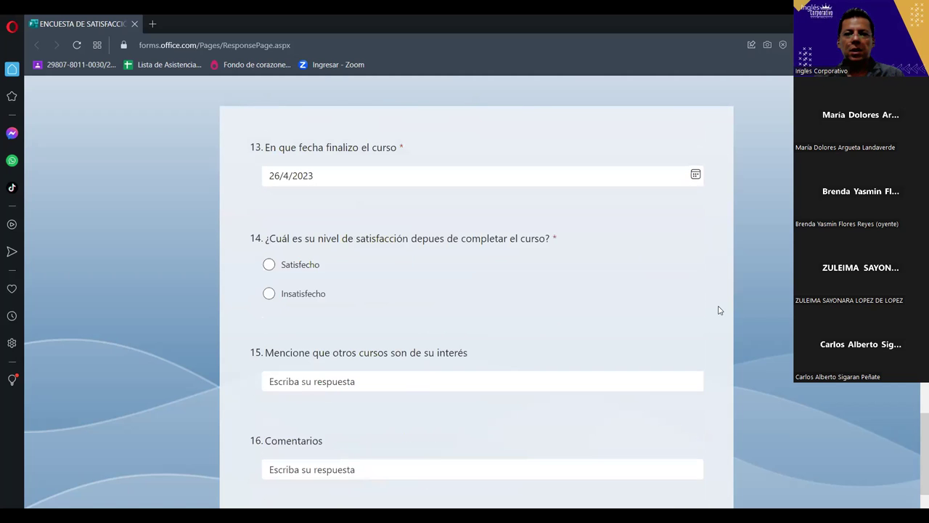
scroll(659, 295, "up", 3)
left_click(473, 260)
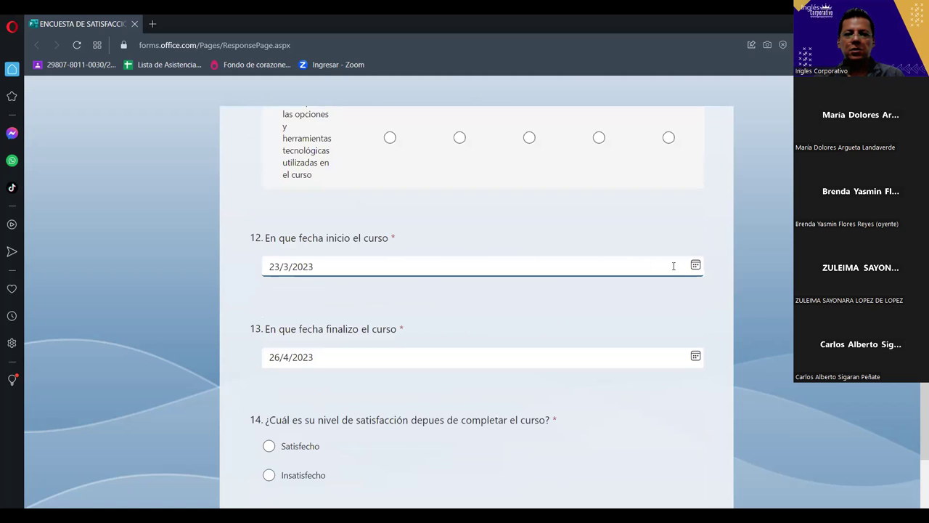
left_click(247, 283)
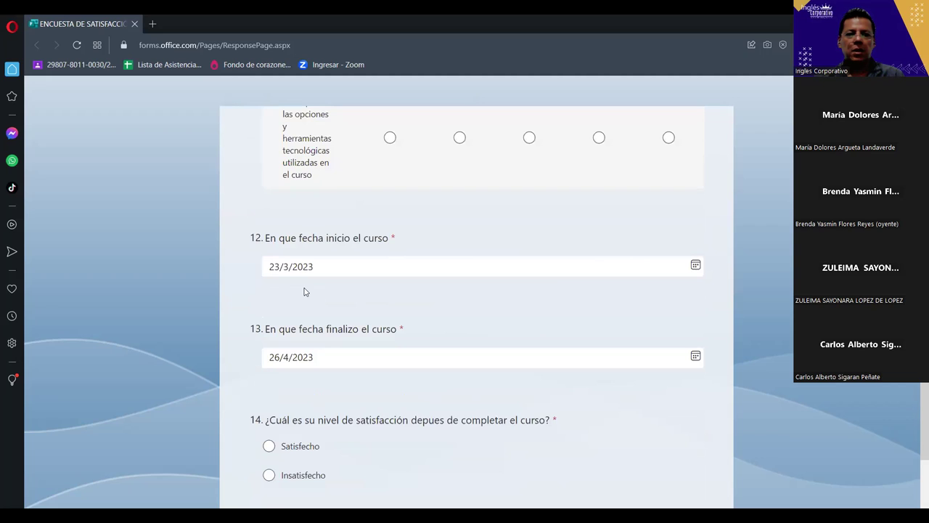
left_click(399, 356)
left_click(386, 347)
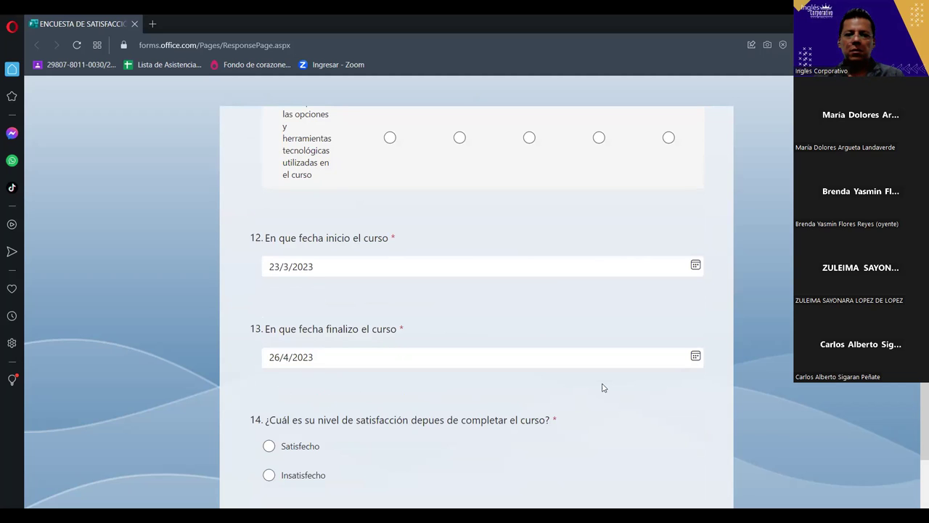
scroll(714, 406, "down", 3)
scroll(714, 405, "up", 2)
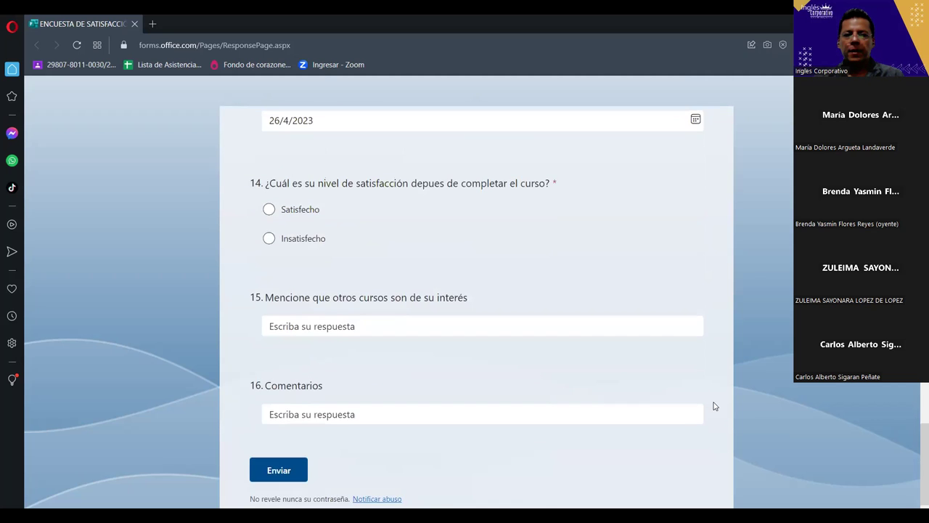
scroll(714, 406, "up", 4)
scroll(714, 406, "up", 5)
scroll(708, 406, "up", 5)
scroll(704, 406, "up", 2)
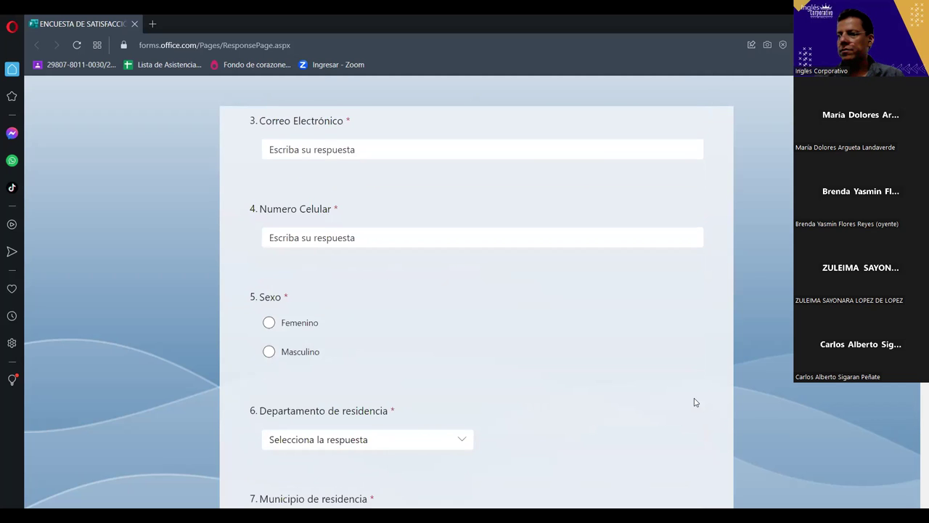
scroll(695, 400, "up", 6)
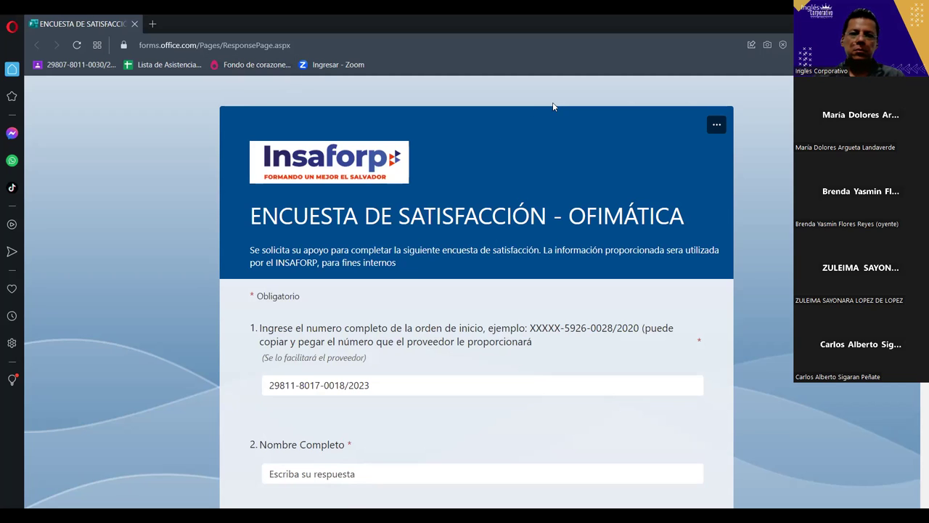
scroll(556, 289, "down", 1)
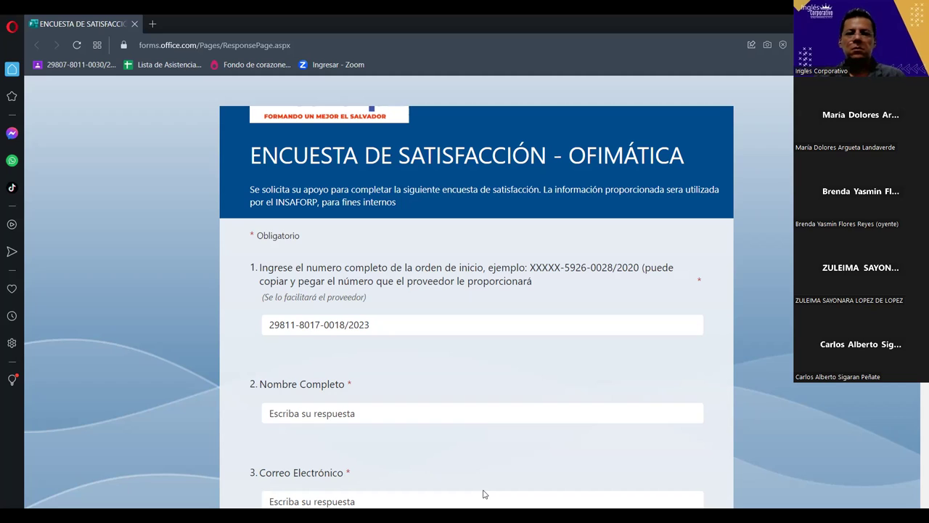
left_click(545, 418)
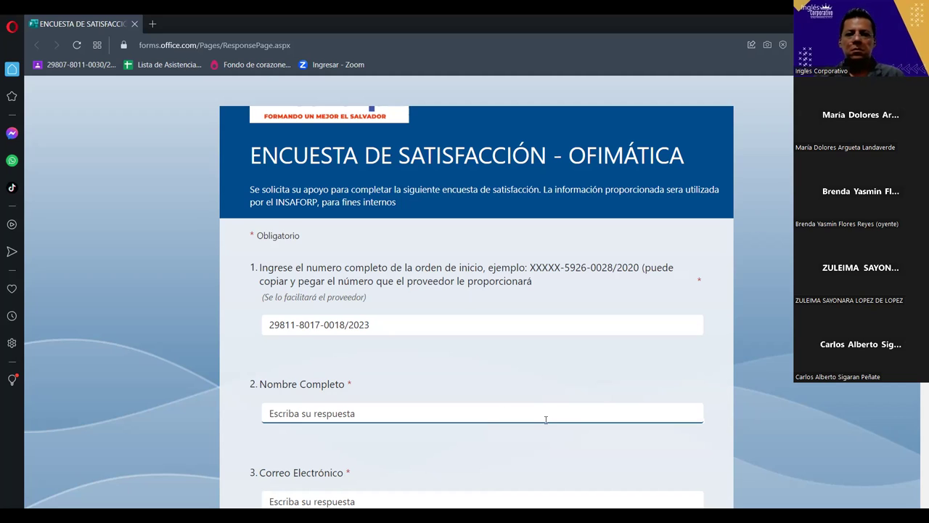
left_click(581, 441)
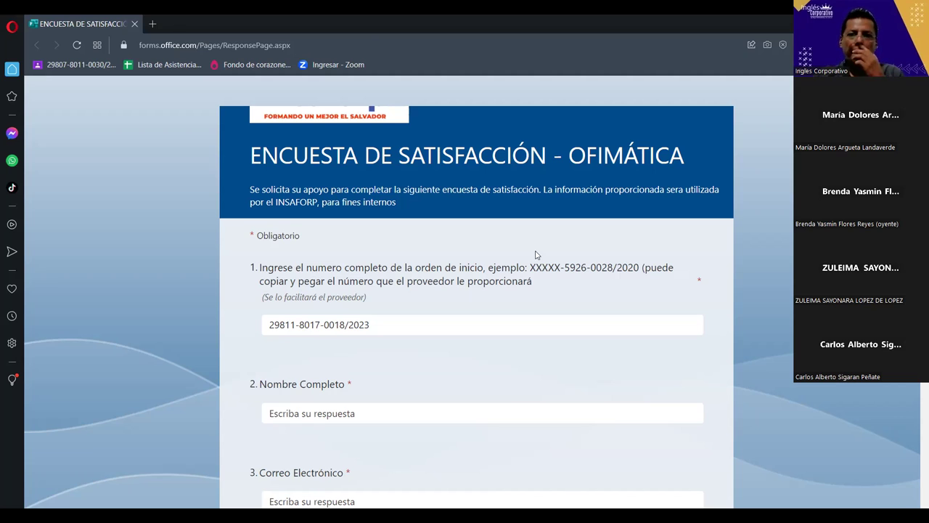
scroll(619, 323, "down", 2)
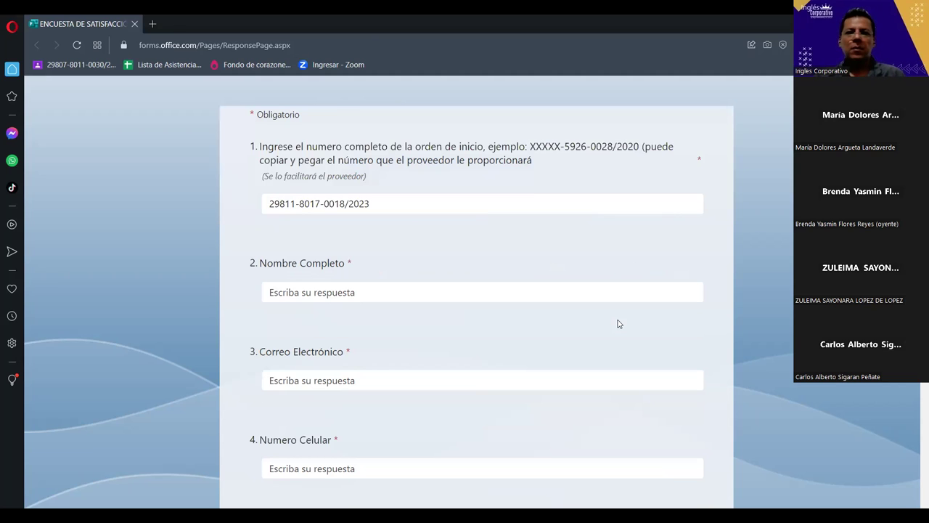
scroll(617, 323, "up", 3)
scroll(597, 181, "up", 1)
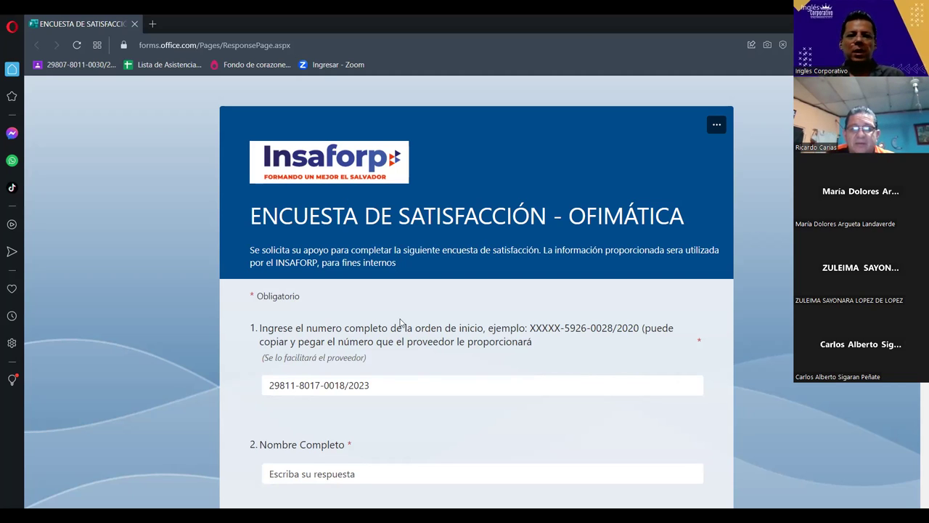
scroll(262, 305, "down", 2)
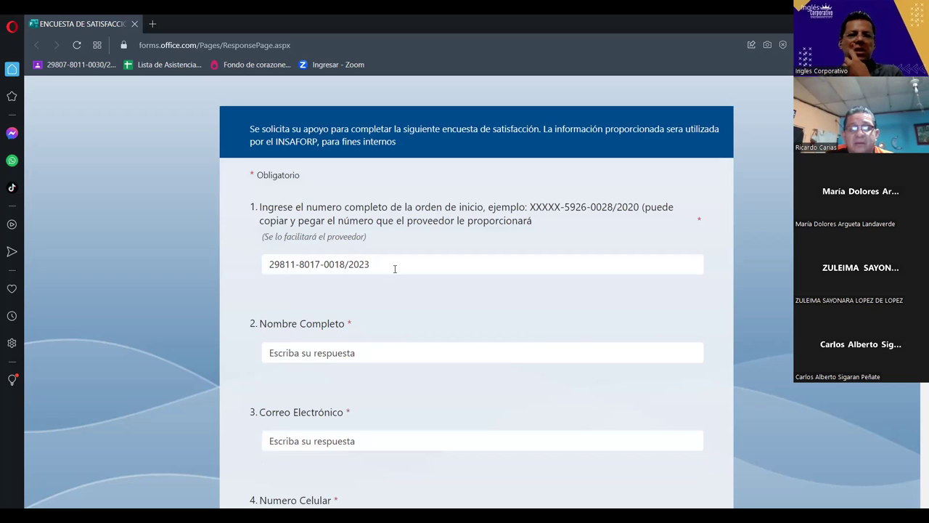
left_click_drag(395, 267, 317, 251)
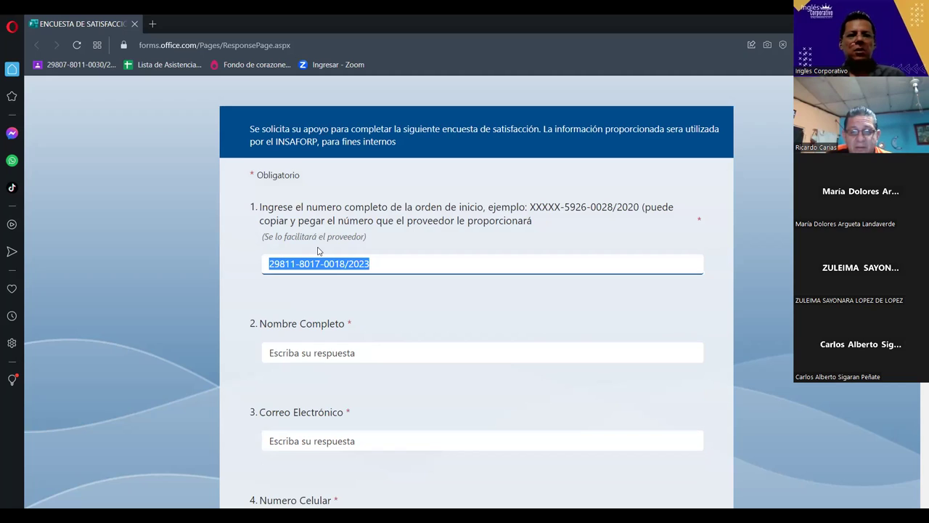
key("alt+Tab")
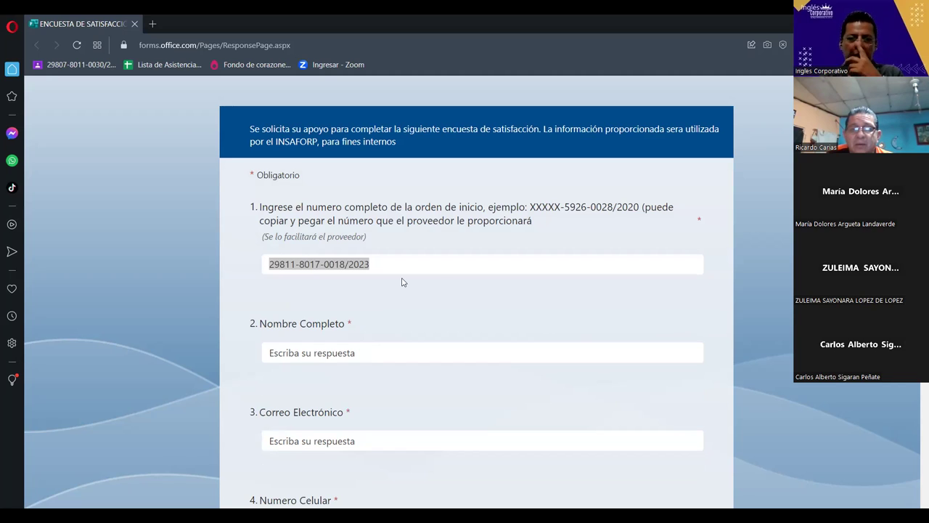
left_click(371, 305)
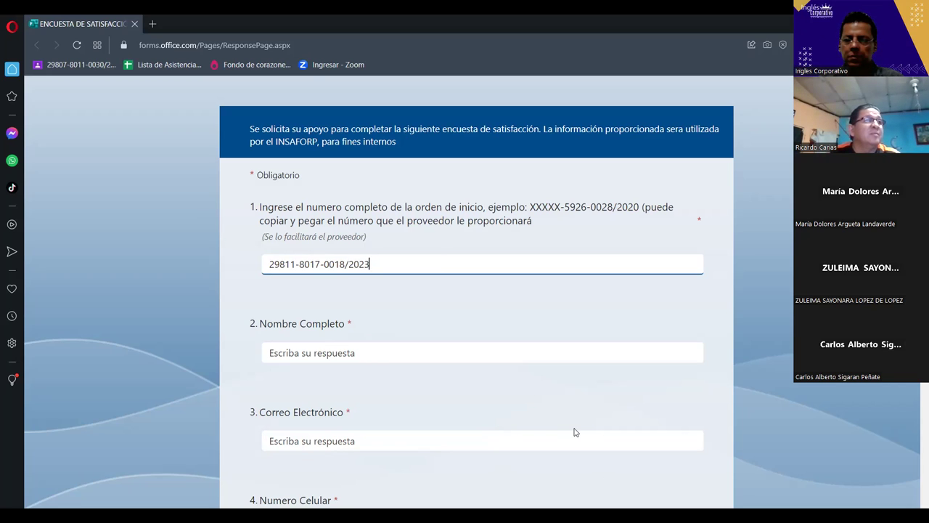
left_click(413, 108)
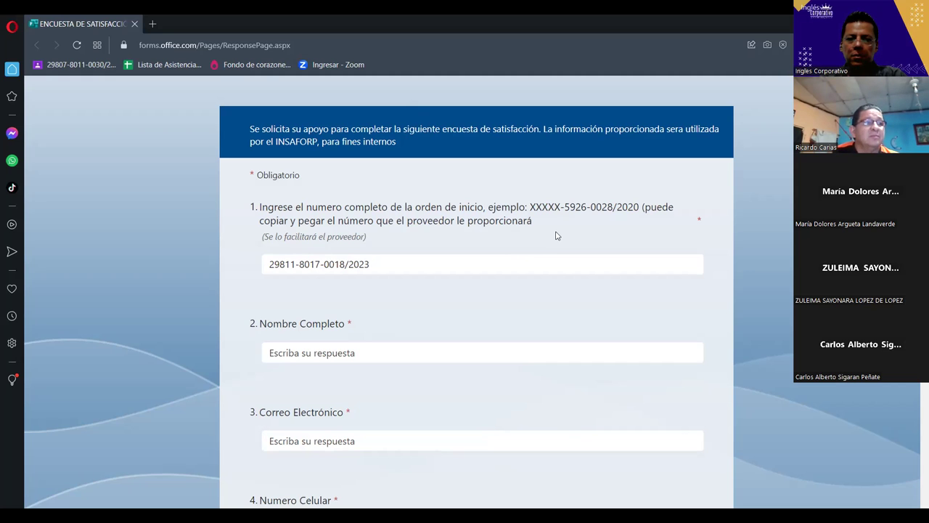
scroll(557, 283, "down", 1)
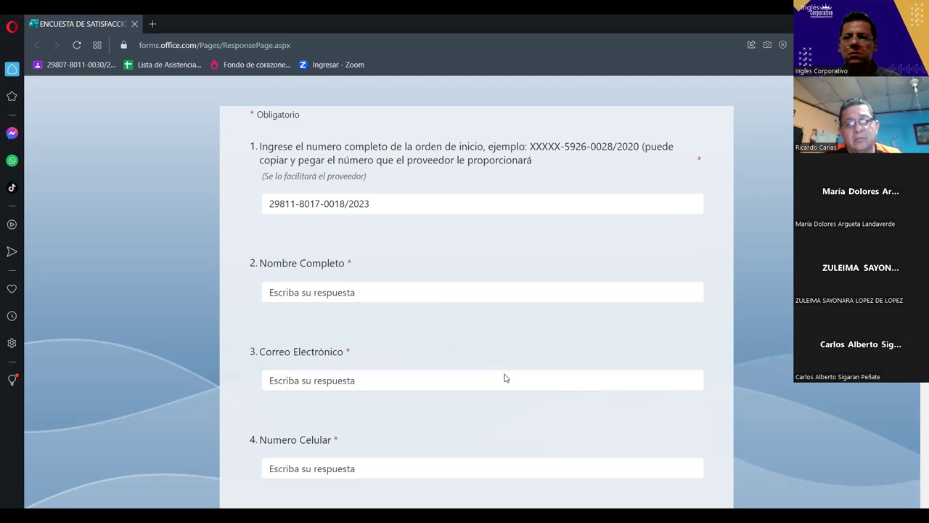
key("alt+Tab")
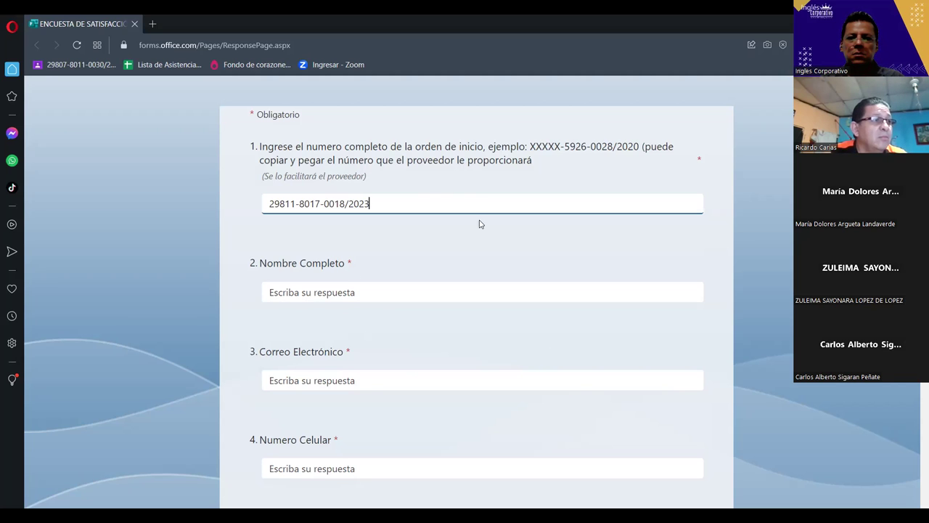
left_click(516, 249)
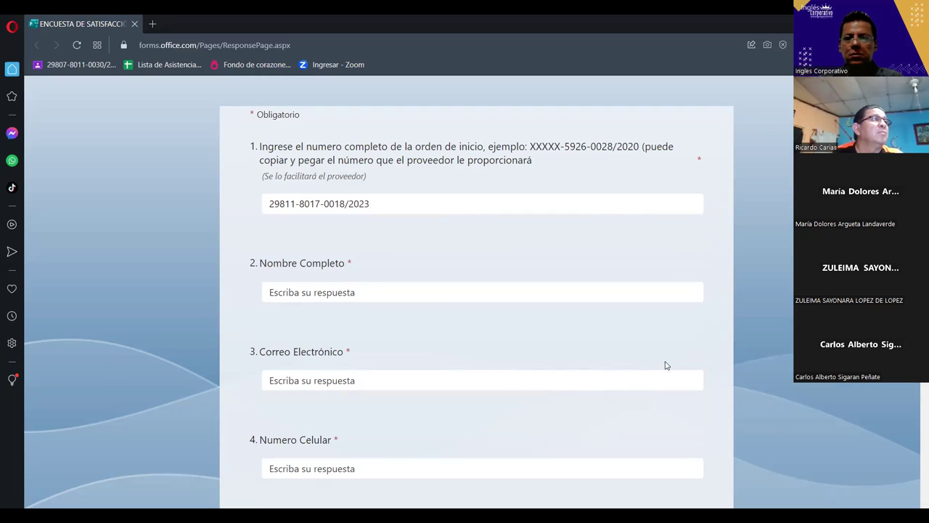
left_click(378, 285)
left_click(477, 466)
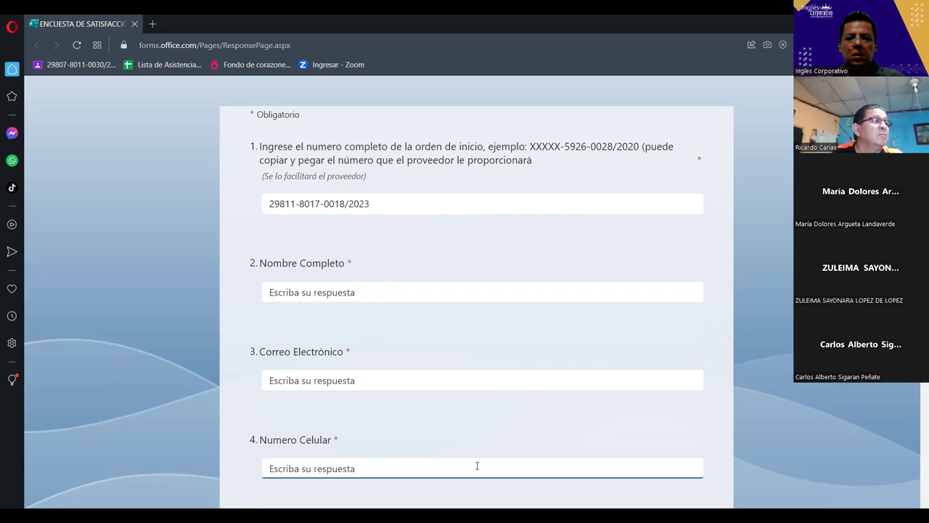
left_click(246, 286)
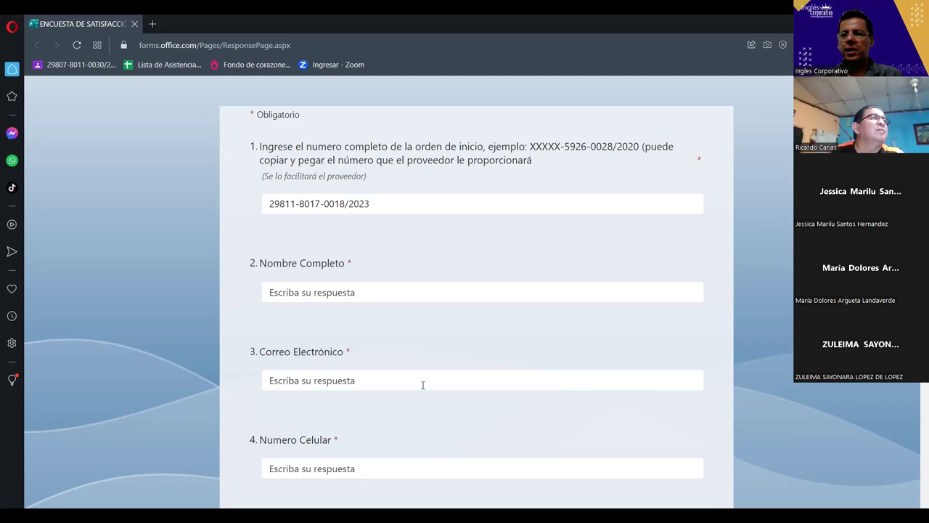
left_click(696, 287)
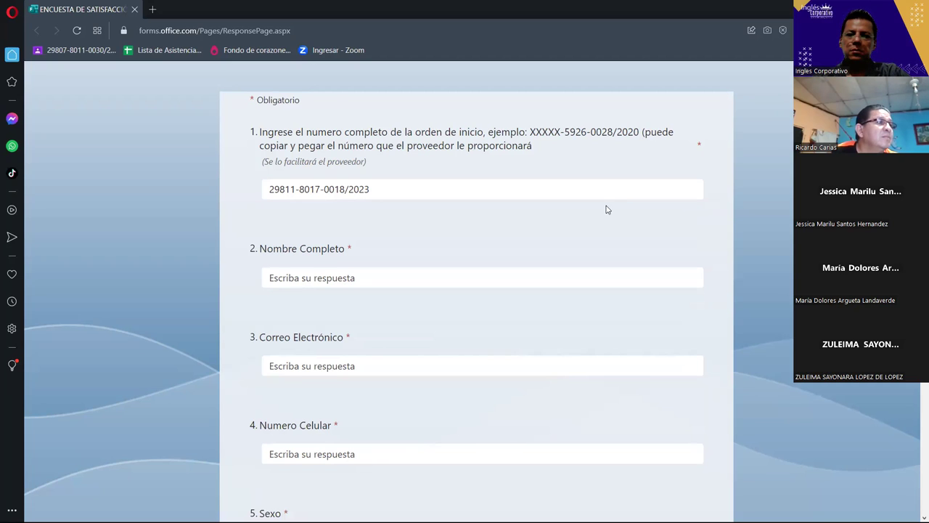
Step: Scroll the survey down to the Enviar step and back up to the top
scroll(609, 346, "down", 3)
scroll(610, 346, "down", 2)
scroll(609, 346, "down", 3)
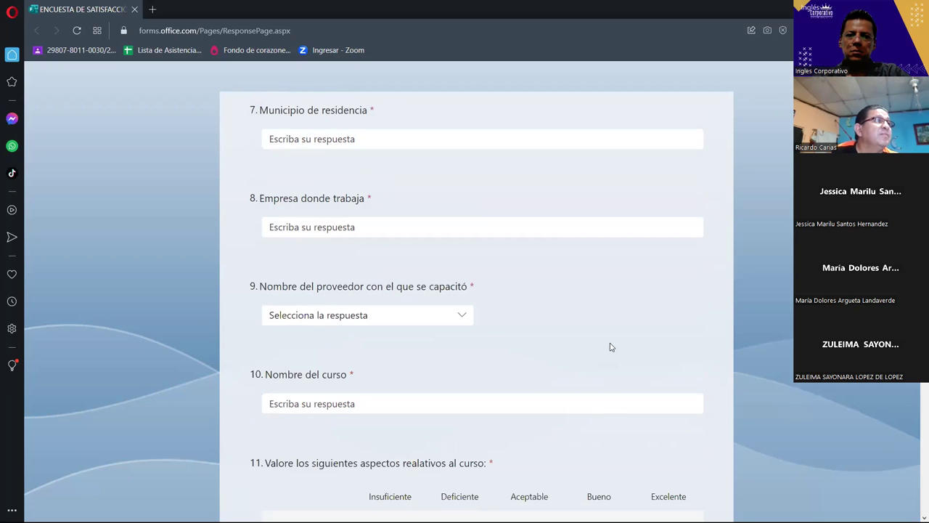
scroll(610, 347, "down", 1)
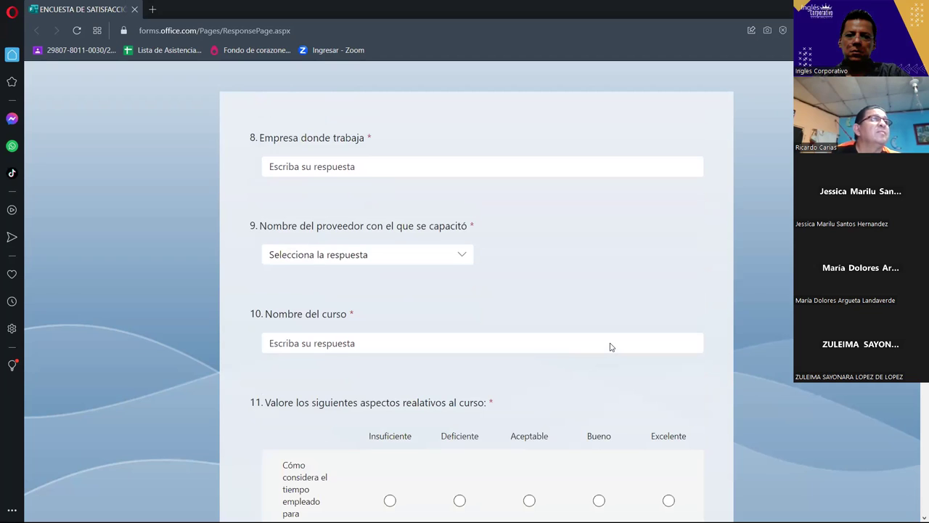
scroll(610, 345, "down", 5)
scroll(610, 342, "down", 5)
scroll(611, 342, "down", 4)
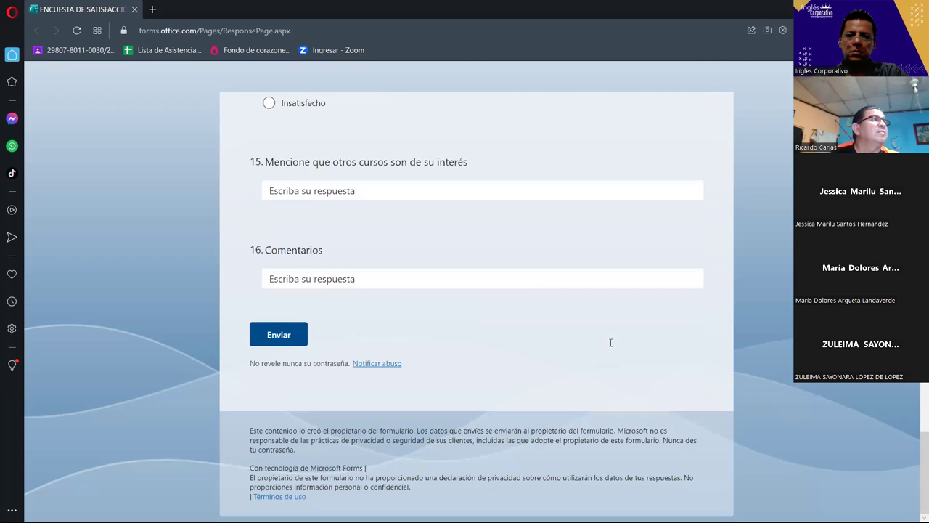
scroll(610, 344, "up", 3)
scroll(611, 347, "up", 4)
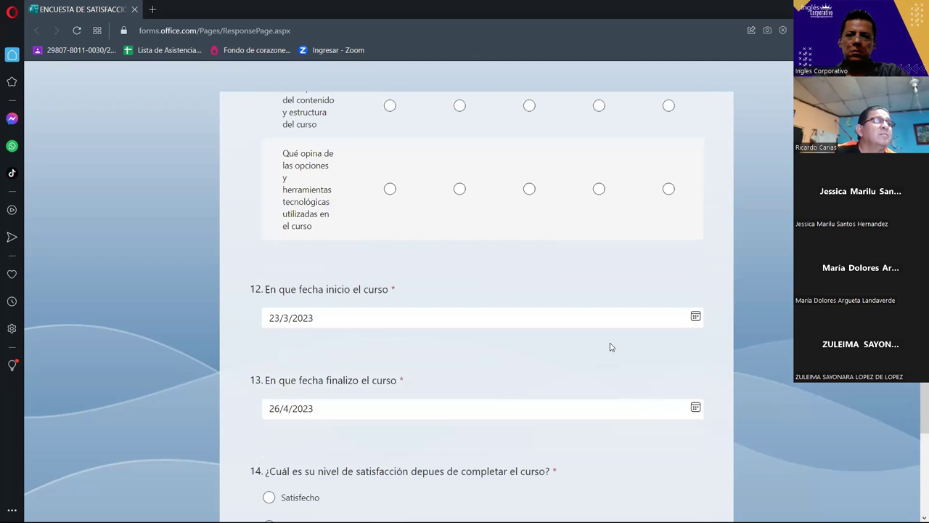
scroll(610, 347, "up", 10)
scroll(610, 347, "up", 3)
scroll(610, 347, "up", 4)
scroll(610, 347, "up", 3)
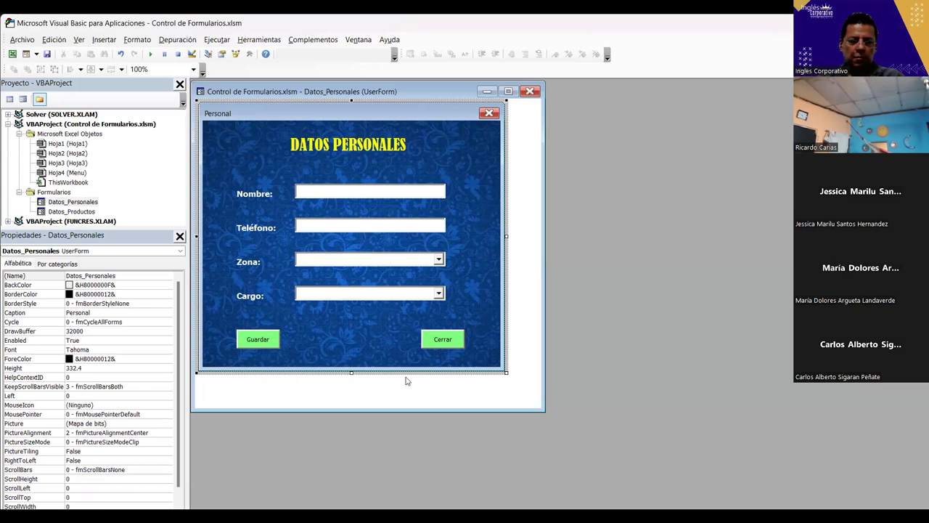
key("F5")
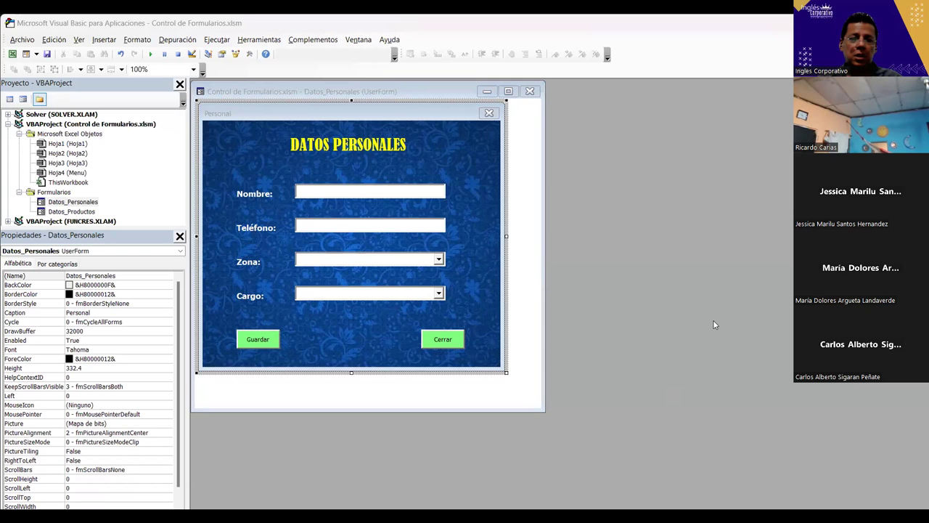
left_click(392, 93)
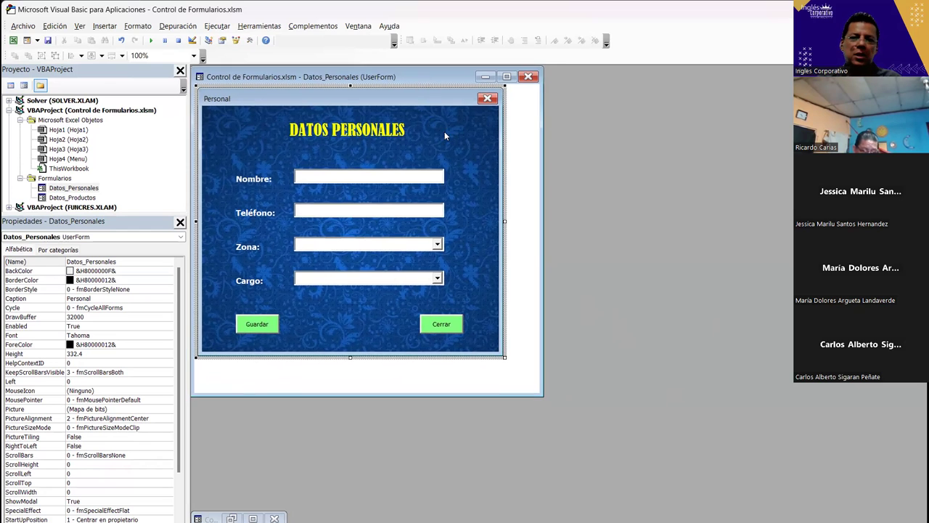
Step: Narrow and reposition the Datos_Personales design window, then return to Excel with Alt+F11
left_click_drag(540, 235, 521, 235)
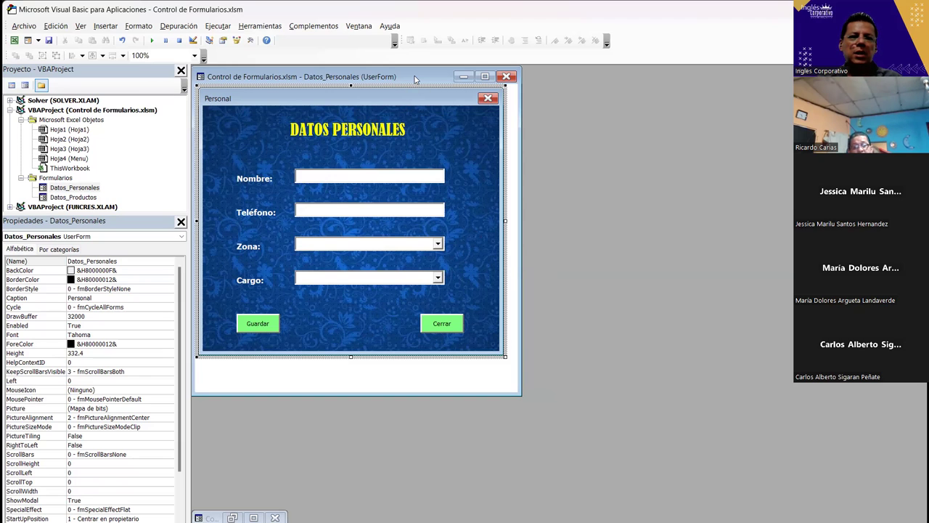
left_click_drag(415, 79, 417, 80)
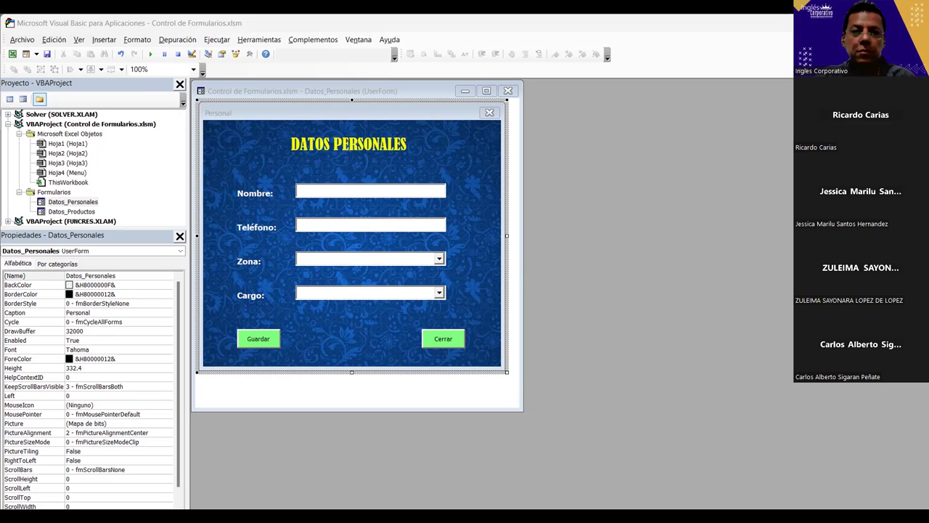
left_click(434, 107)
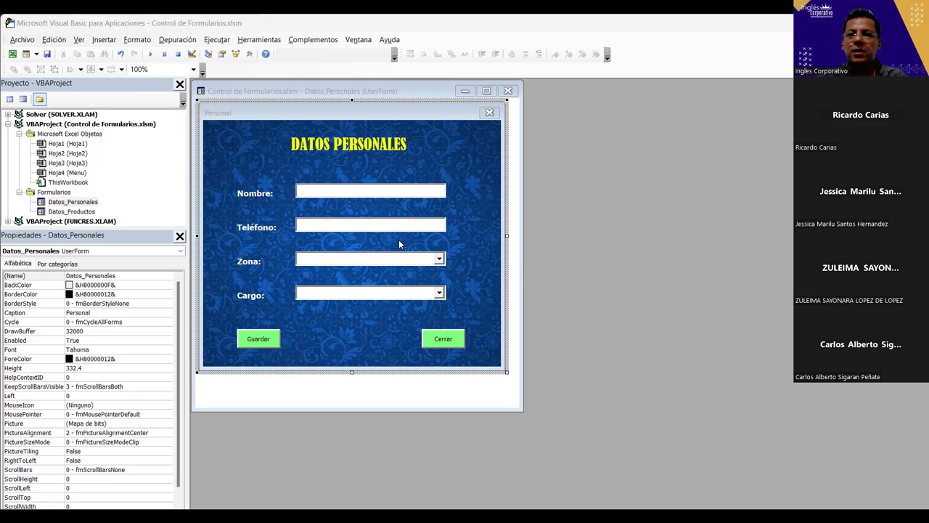
key("alt+F11")
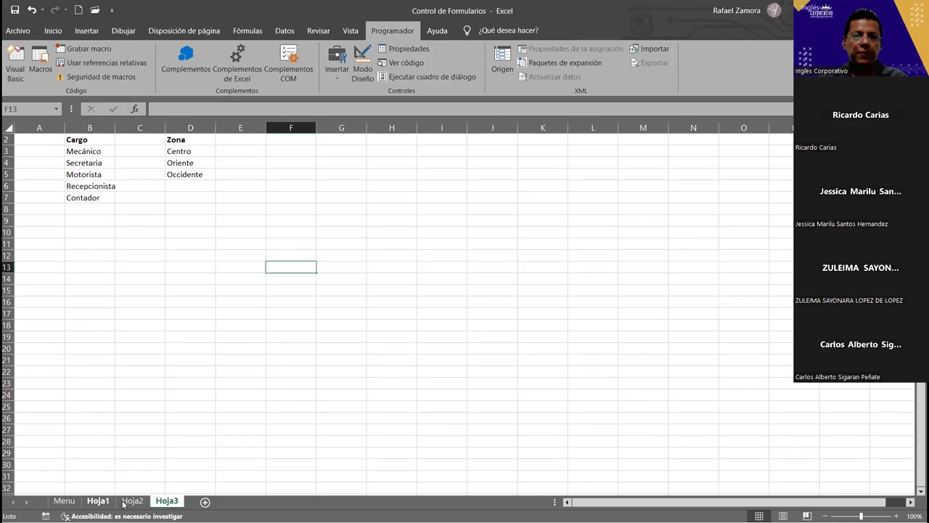
Step: Compare the Hoja2 Producto table with the Hoja1 Personal table, ending on Hoja1 at cell B8
left_click(98, 501)
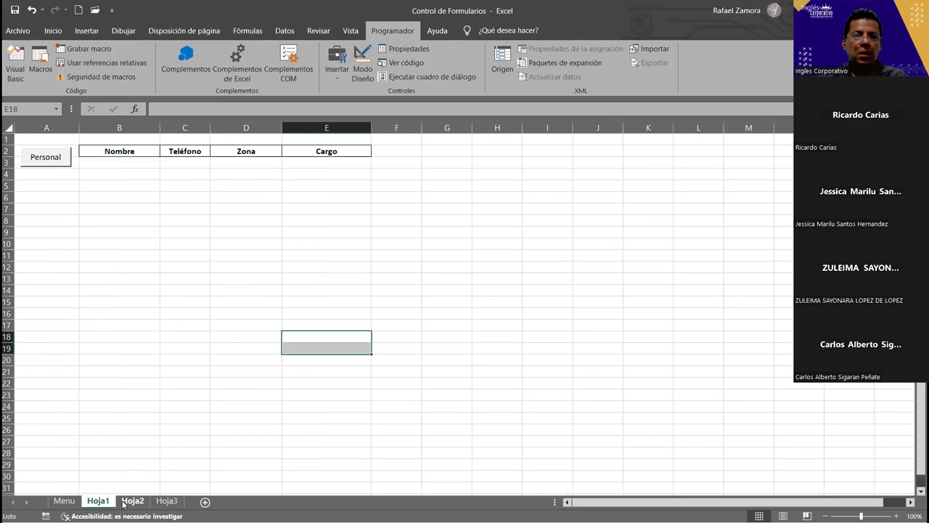
left_click(132, 501)
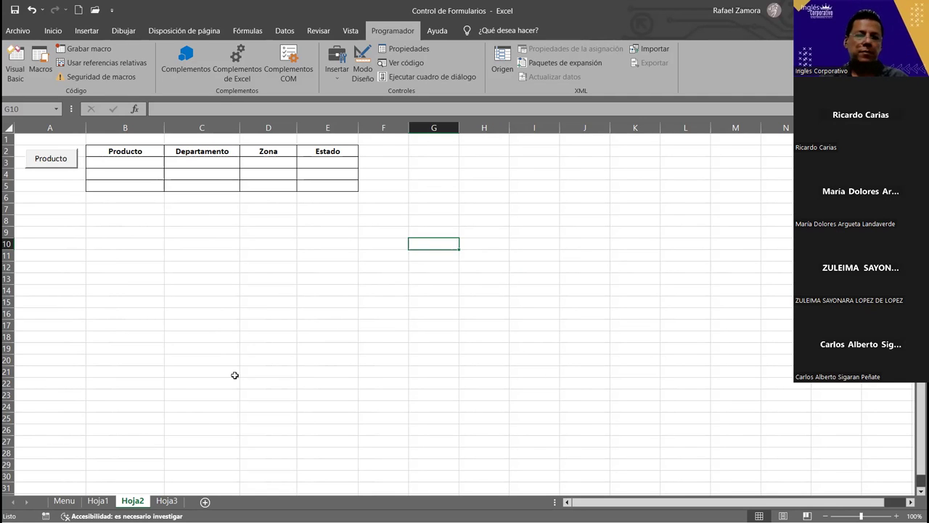
left_click(98, 501)
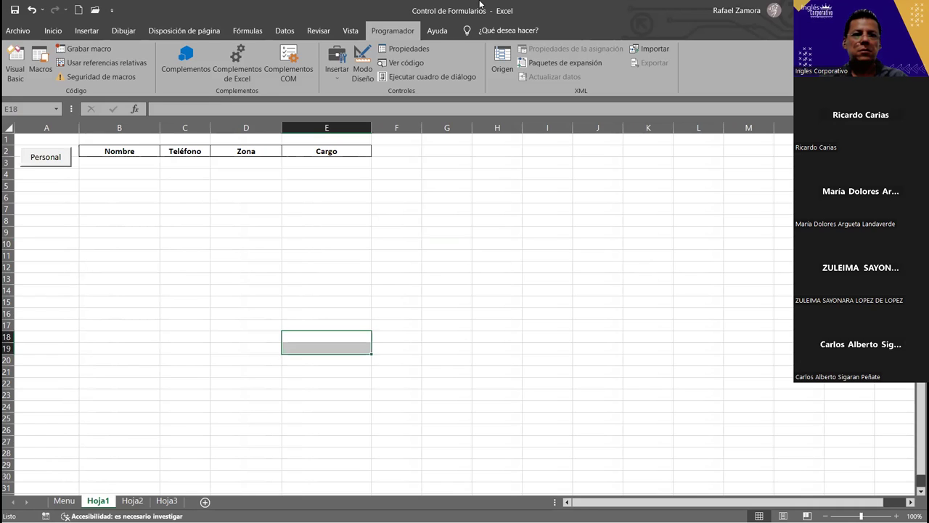
left_click(479, 3)
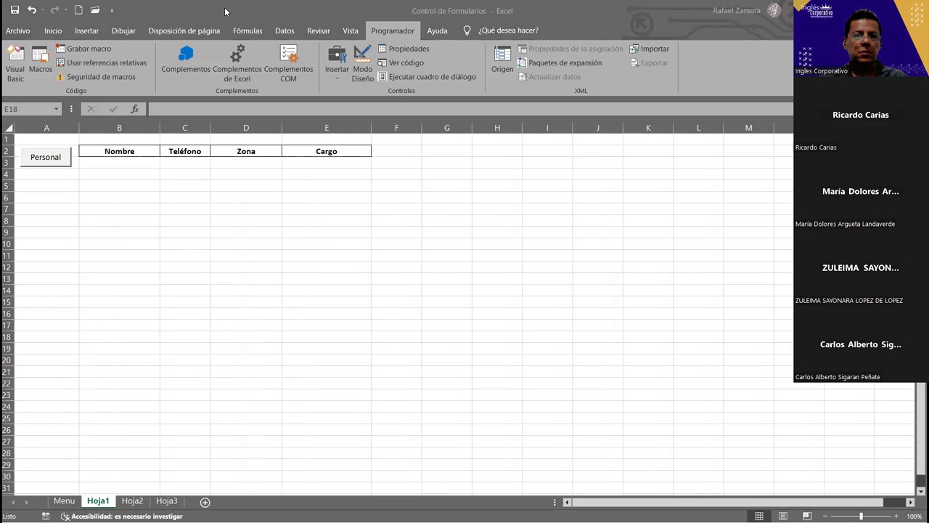
left_click(203, 183)
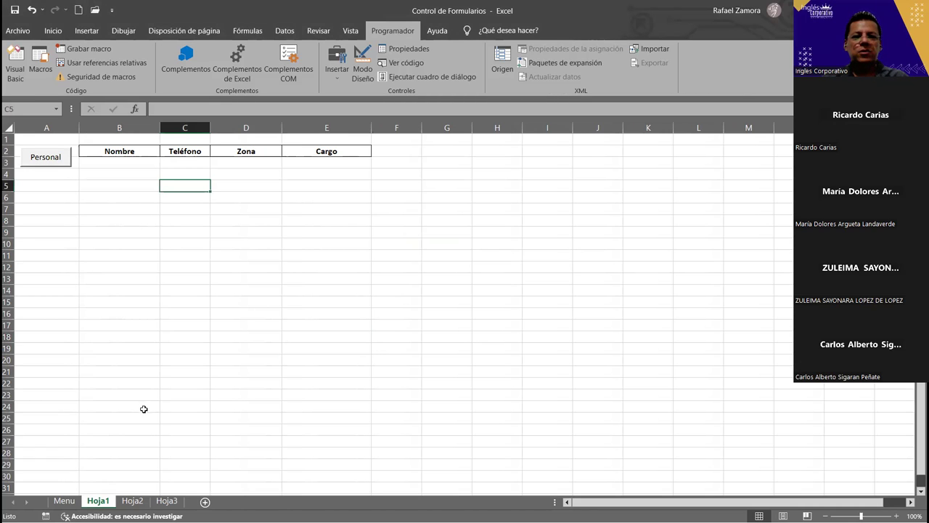
left_click(133, 501)
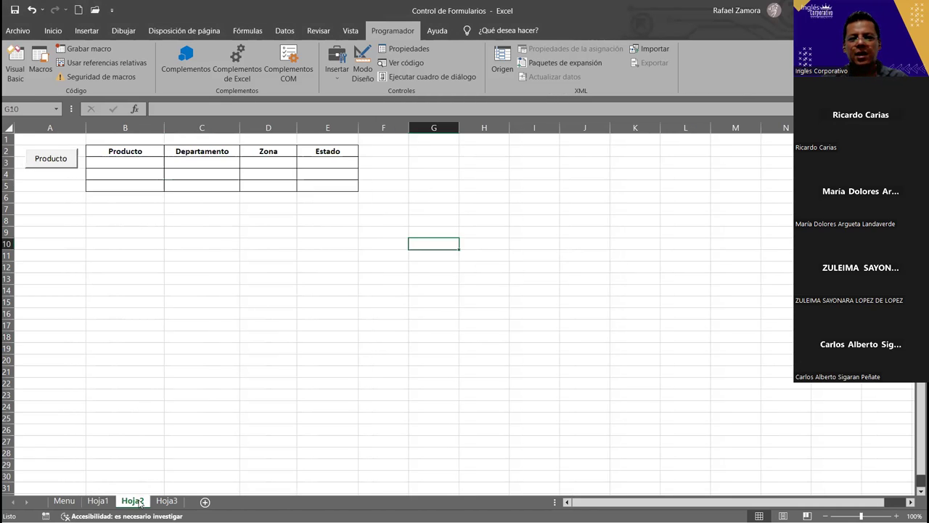
left_click(98, 501)
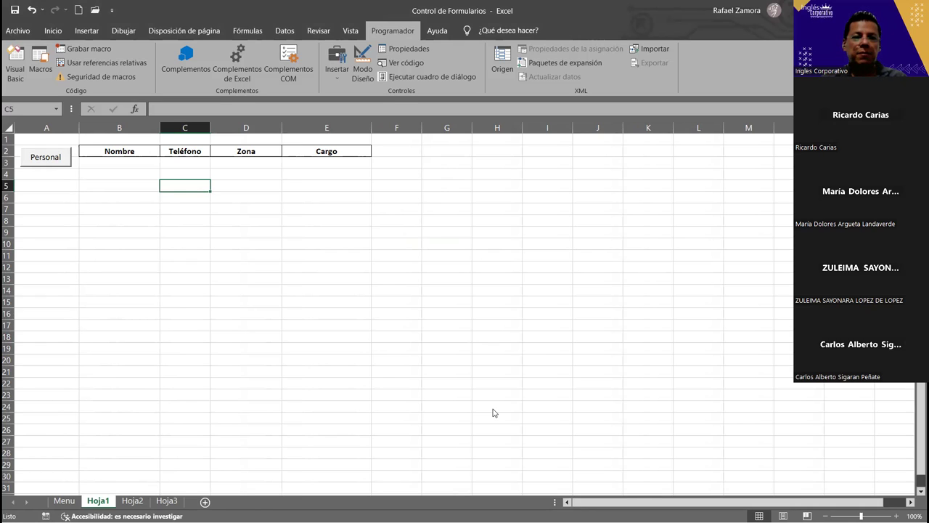
left_click(114, 216)
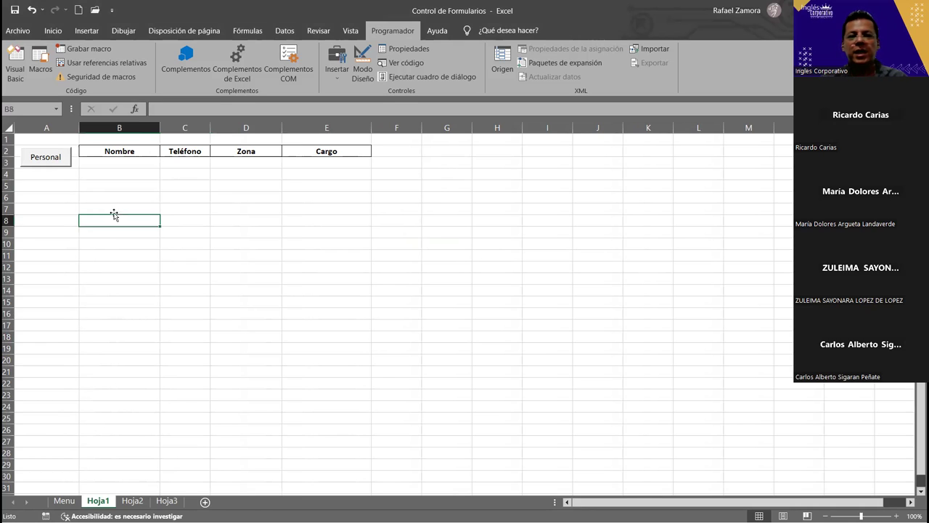
left_click(43, 158)
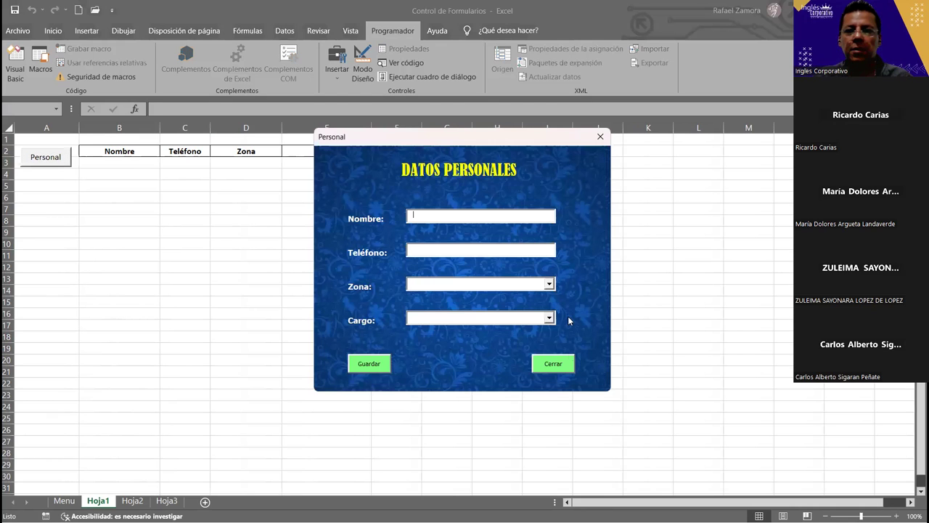
left_click(559, 363)
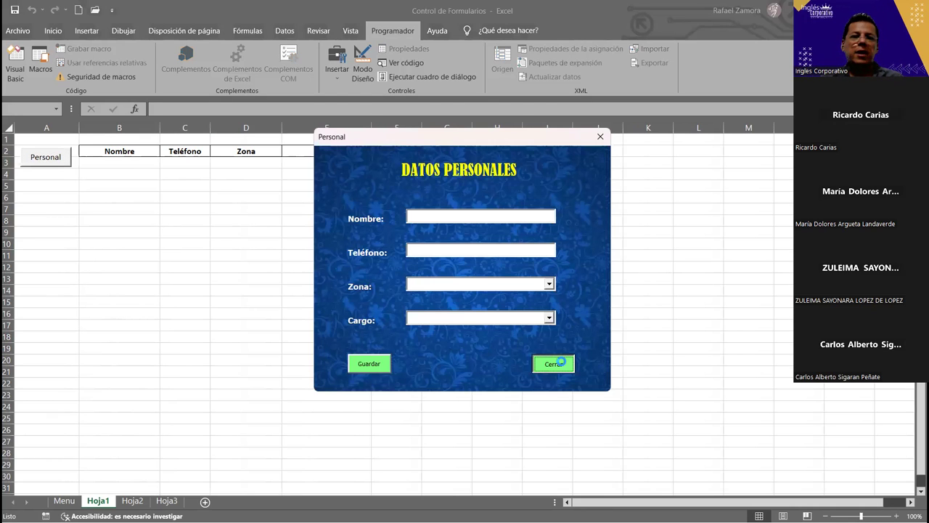
left_click(263, 207)
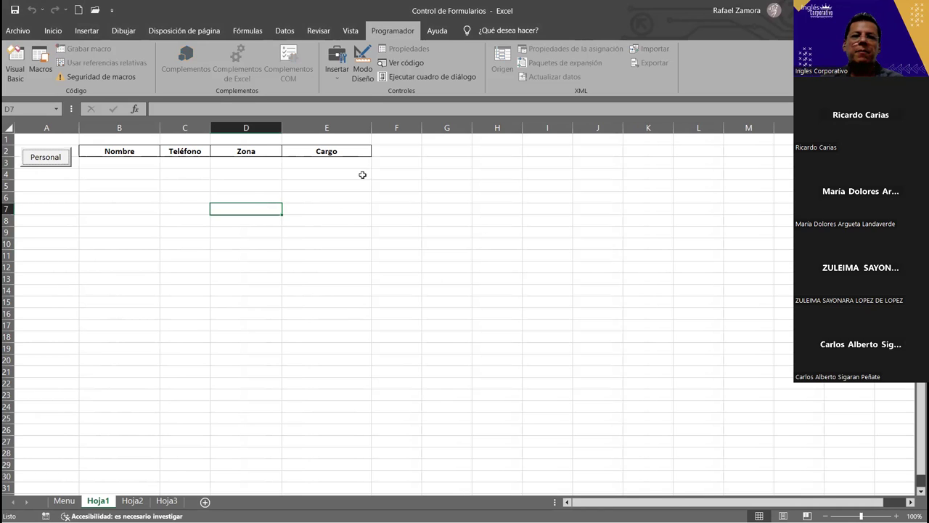
Step: Open the VBA editor and select the Nombre, Teléfono, Zona and Cargo fields to read their names
left_click(14, 69)
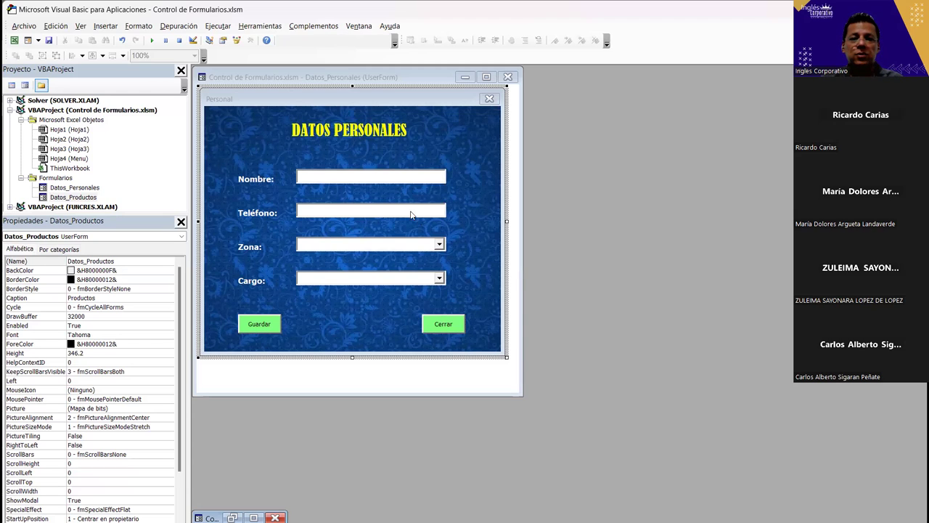
left_click(394, 179)
left_click(389, 183)
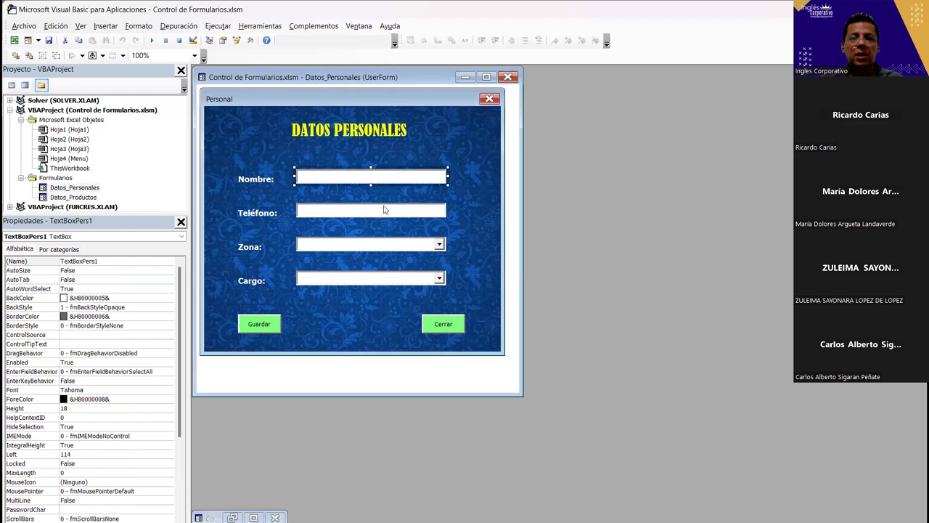
left_click(385, 212)
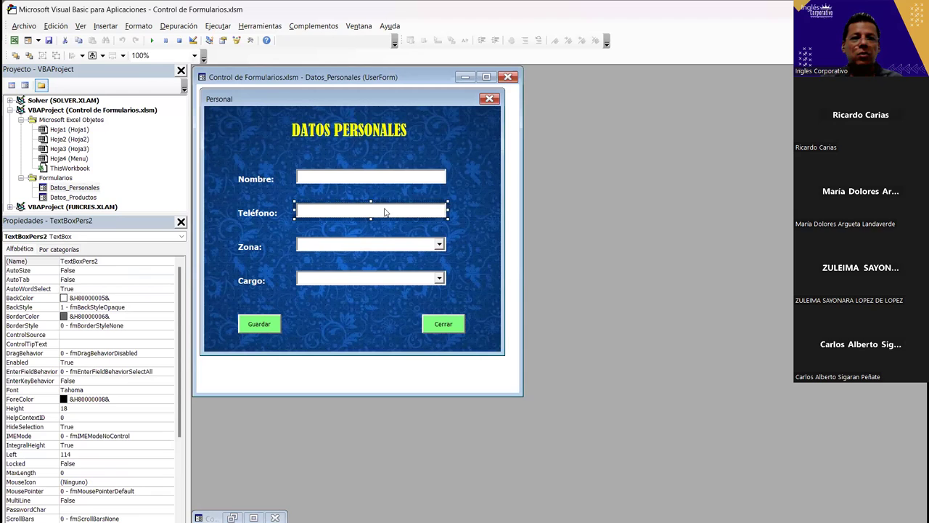
left_click(357, 247)
left_click(358, 279)
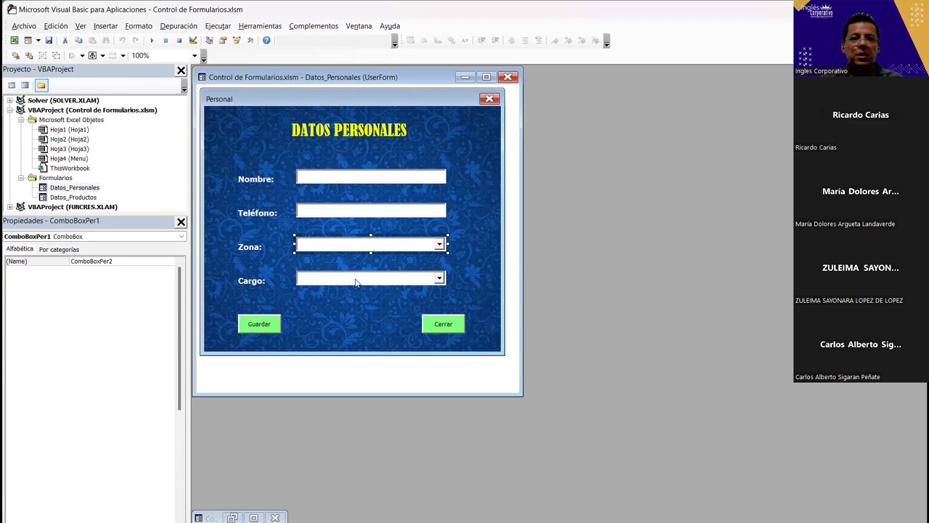
Step: Recheck each form control's name in the Properties window, finishing on the Nombre text field
left_click(370, 181)
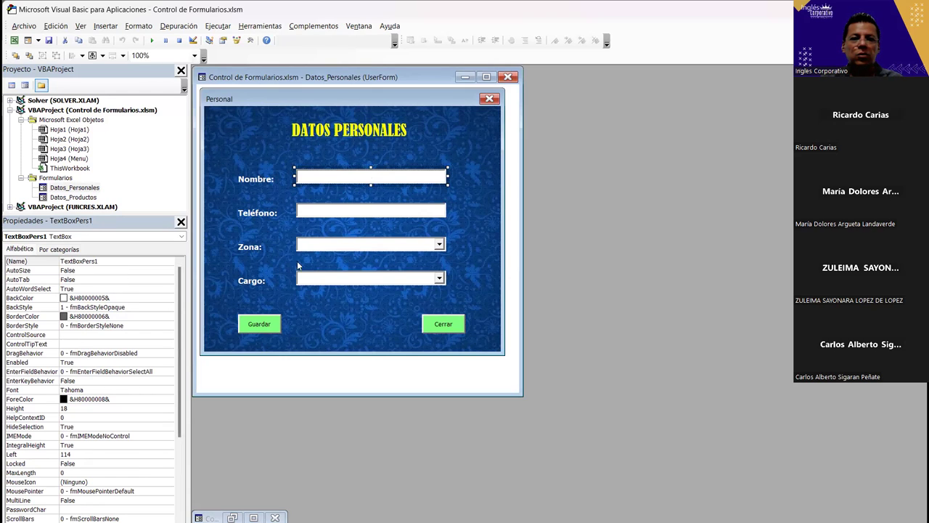
left_click(303, 215)
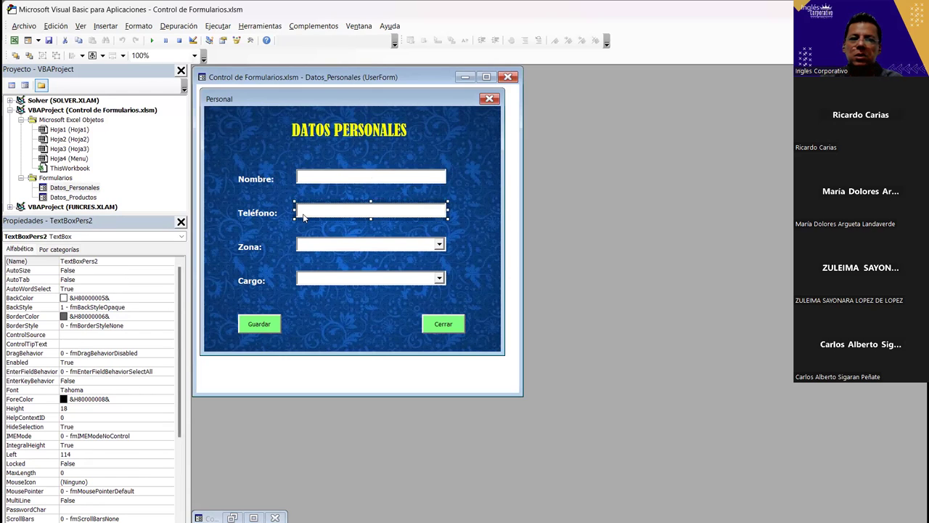
left_click(345, 252)
left_click(351, 249)
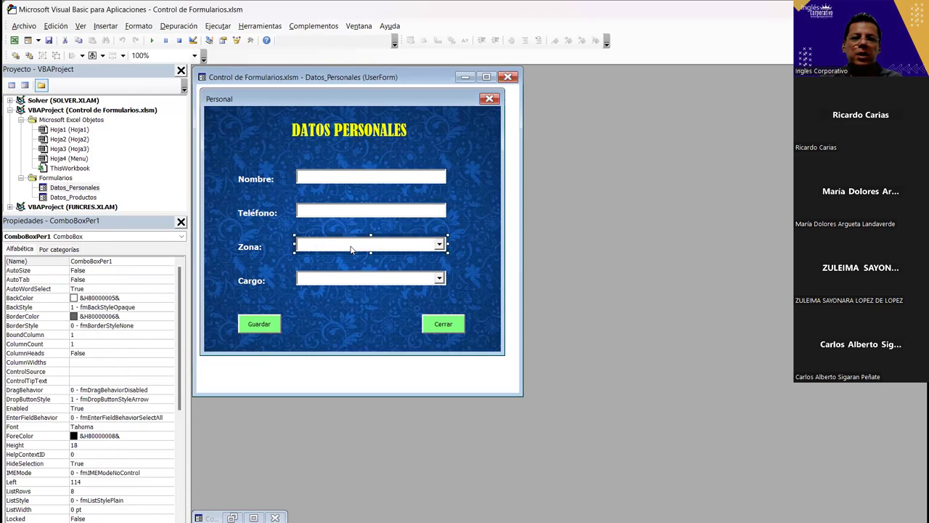
left_click(376, 175)
left_click(368, 213)
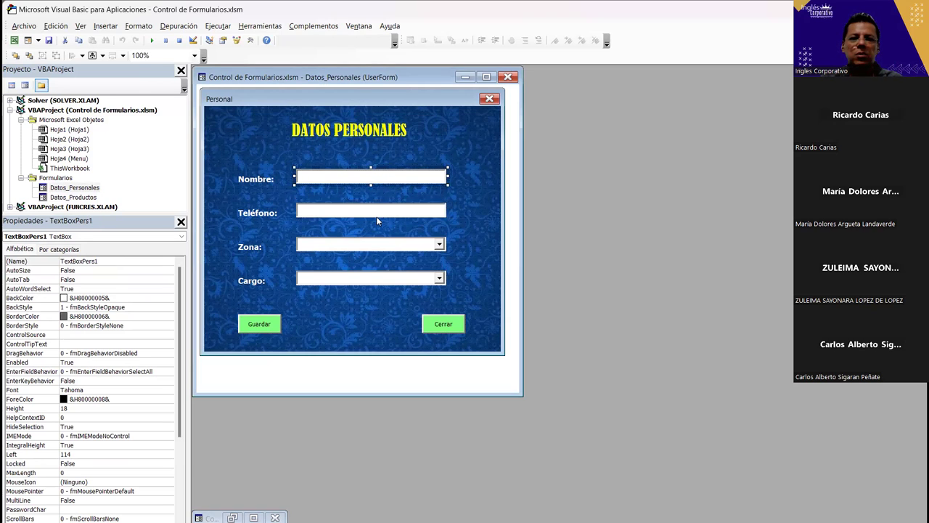
left_click(371, 246)
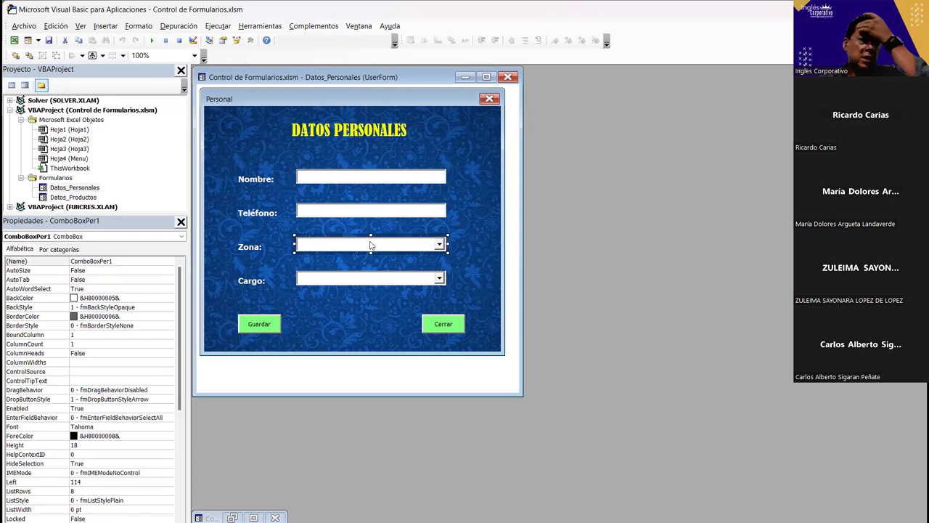
left_click(332, 280)
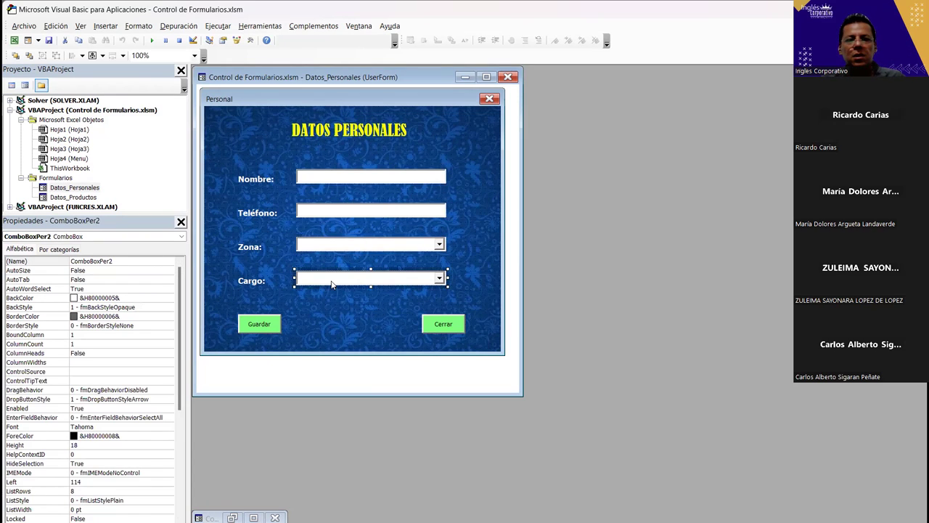
left_click(335, 212)
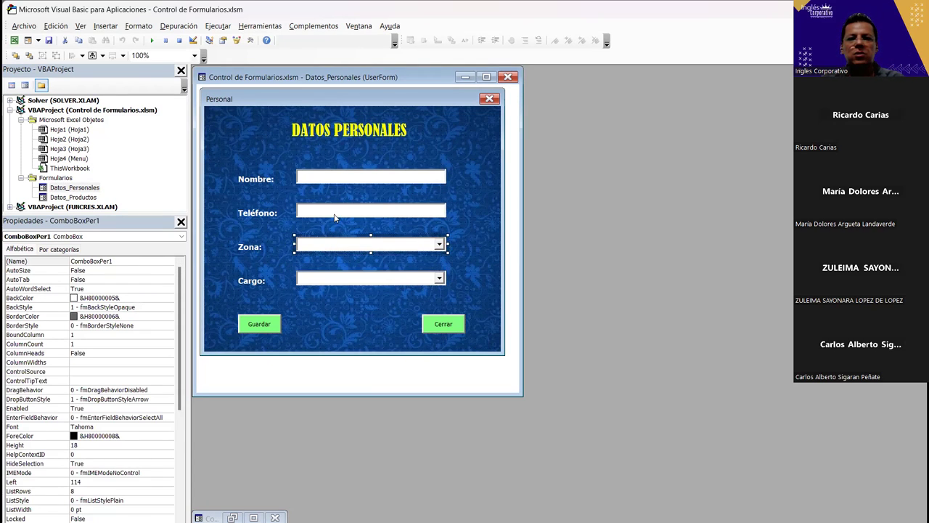
left_click(344, 212)
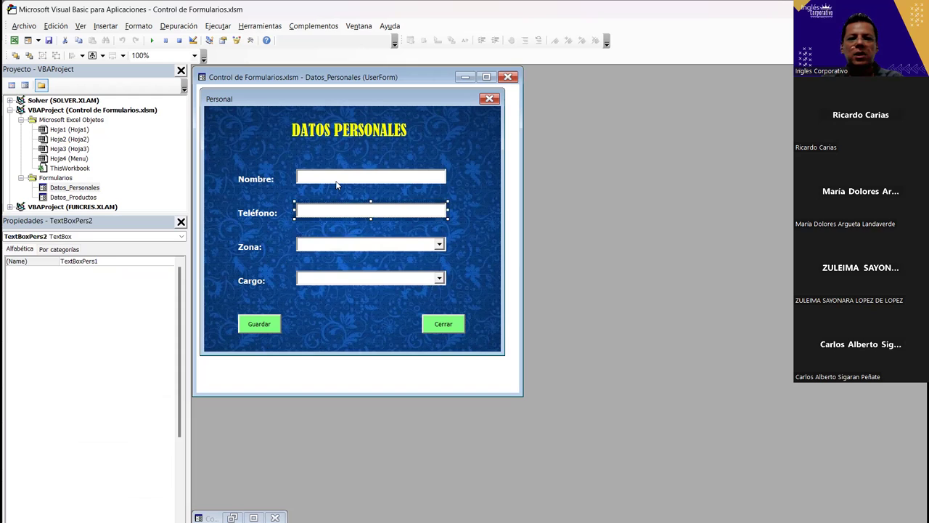
left_click(353, 243)
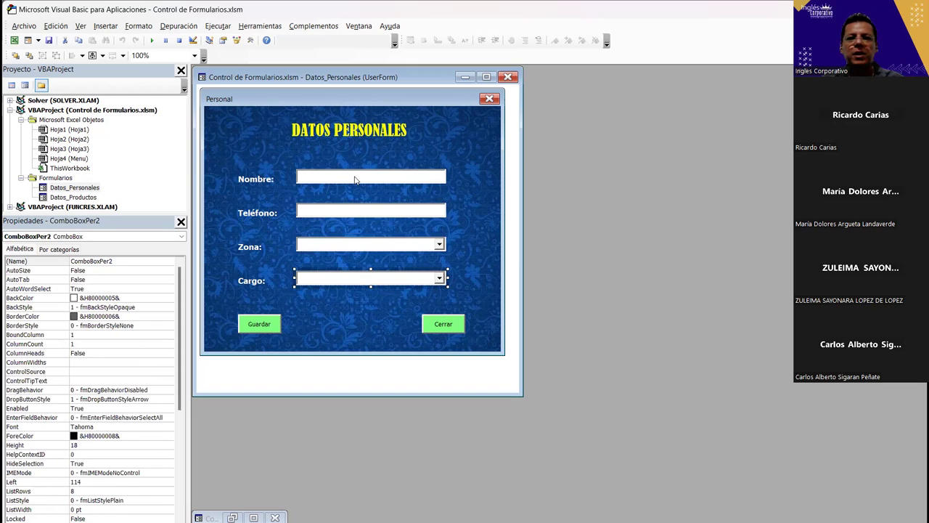
left_click(355, 179)
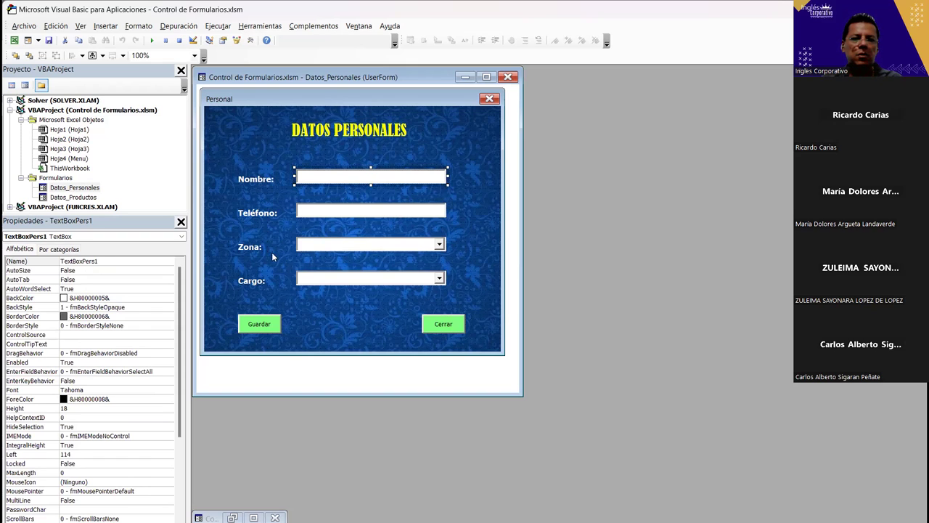
double_click(446, 324)
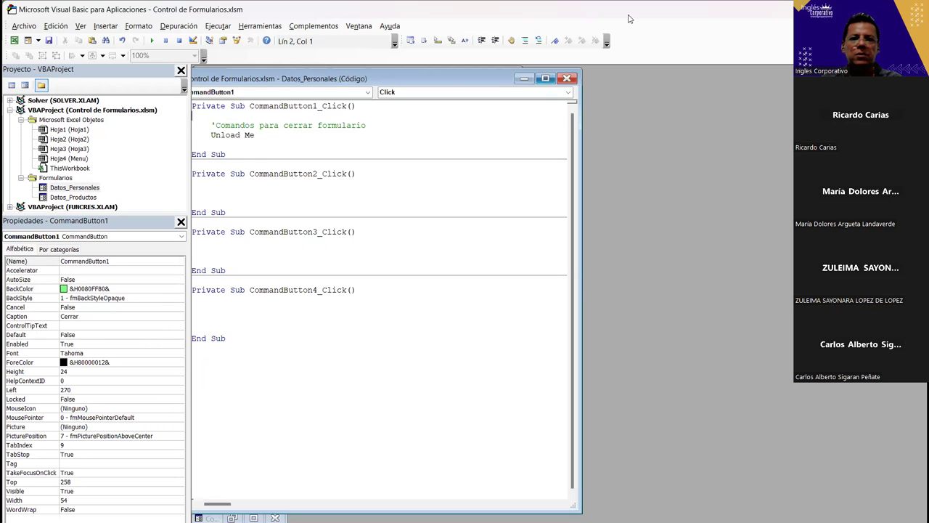
key("shift+F7")
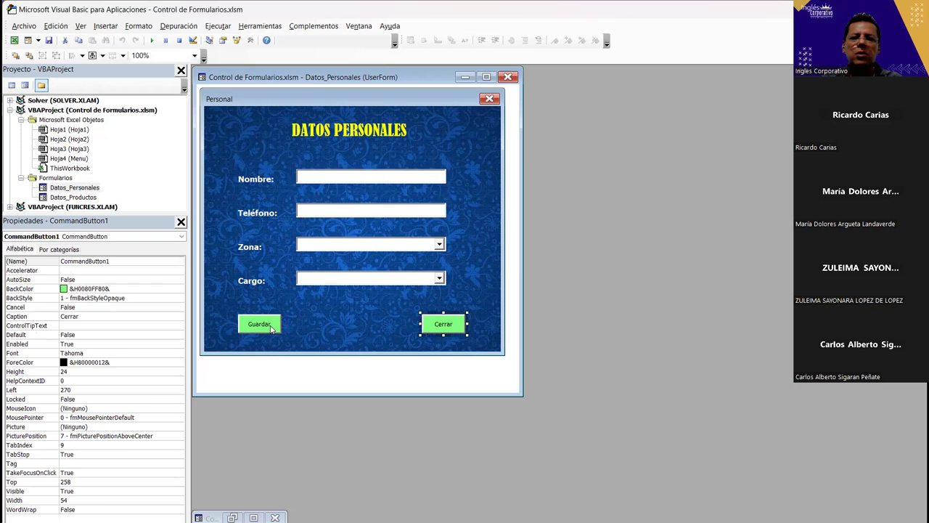
left_click(273, 327)
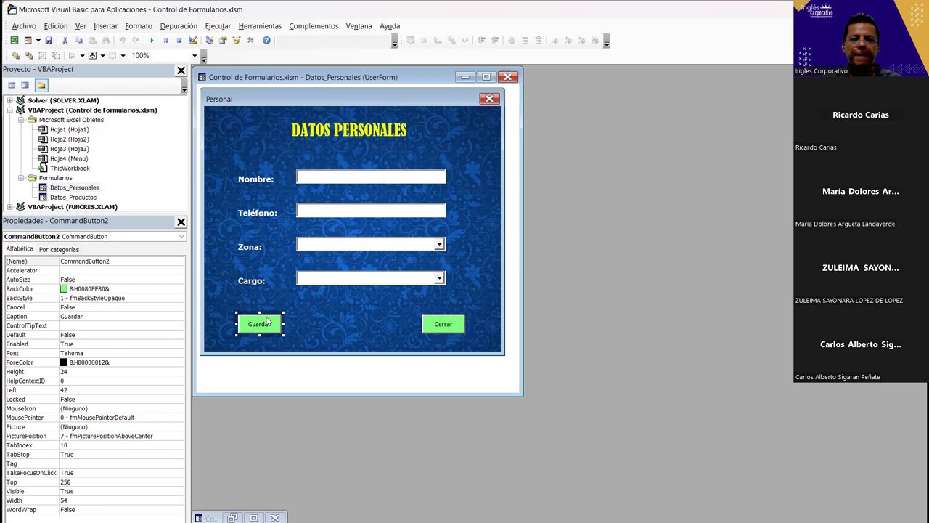
Step: Open Guardar's CommandButton2_Click and add the indented comment ' Comandos para guardar resgistro
double_click(267, 322)
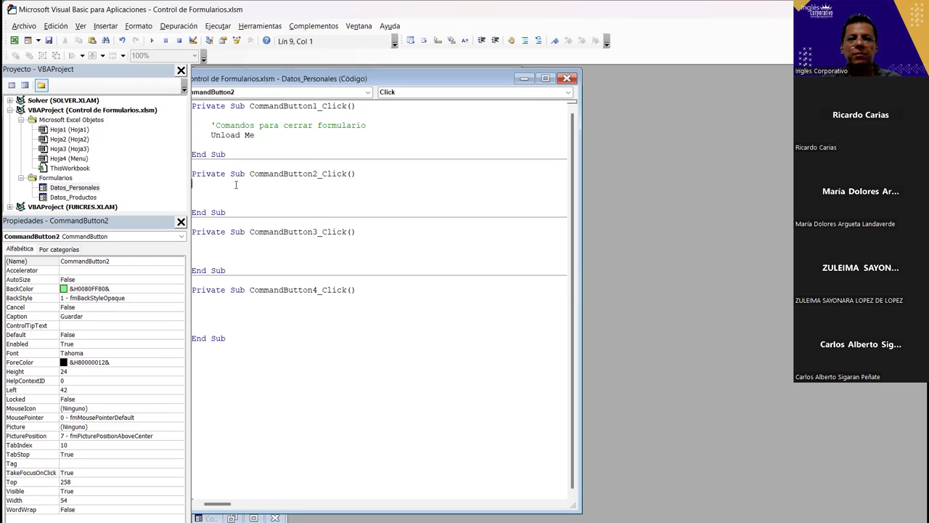
key("Tab")
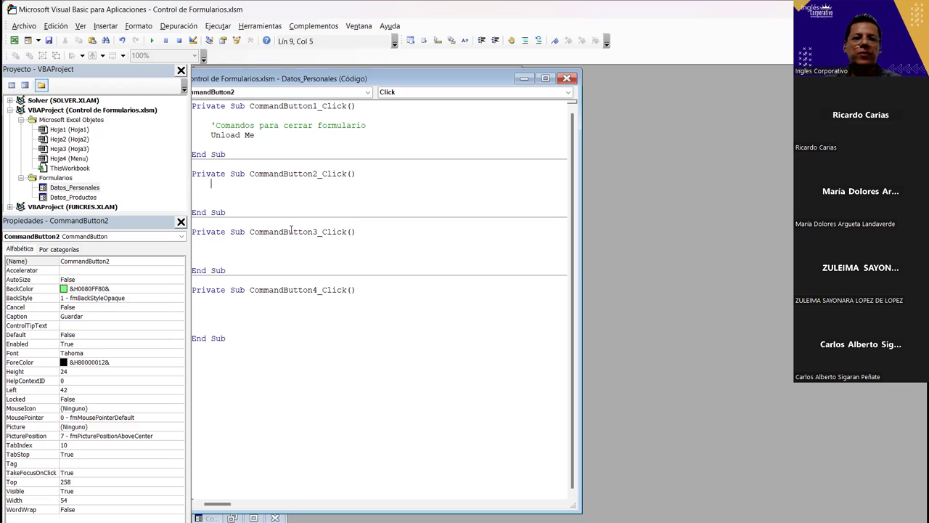
type("'")
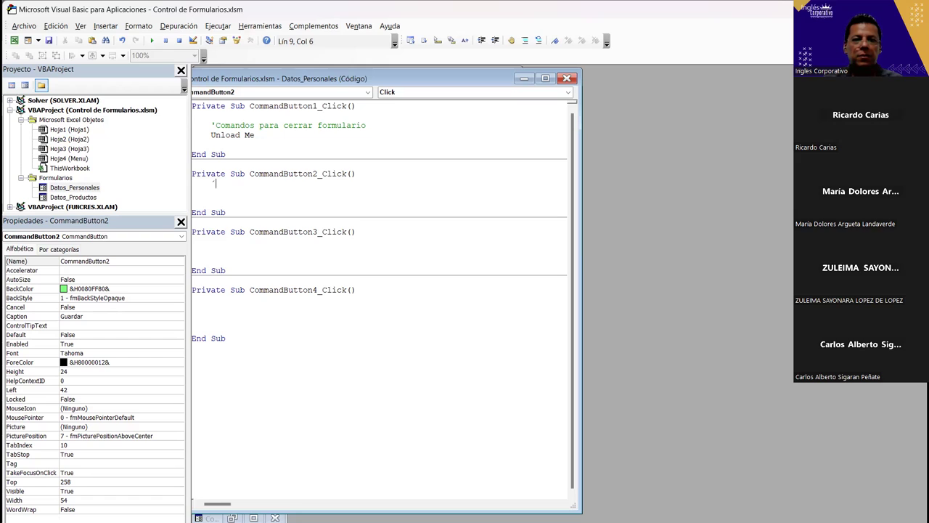
key("BackSpace")
type("'")
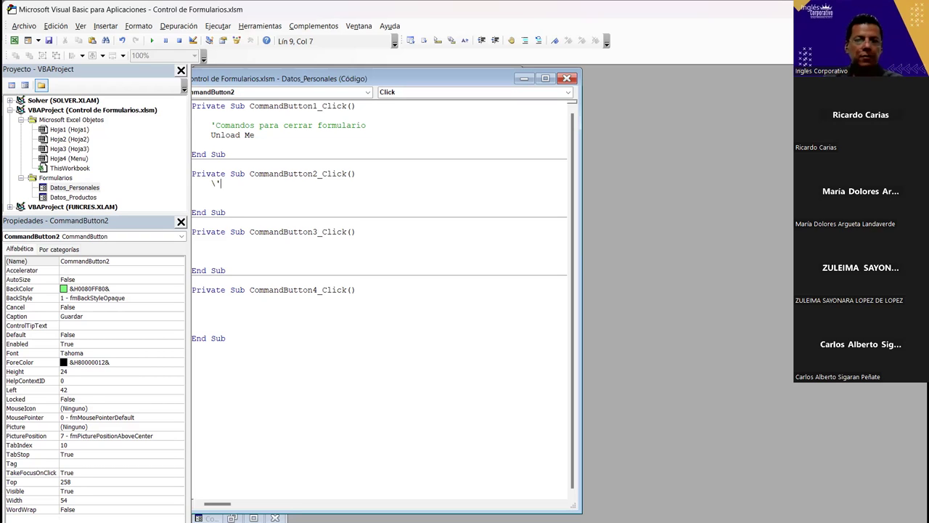
key("BackSpace")
key("BackSpace")
type("'")
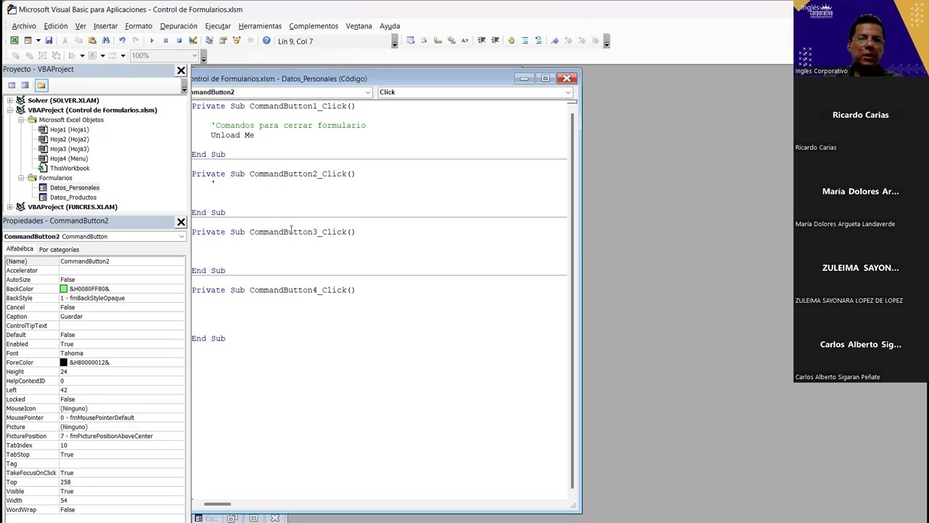
type(" Comandos para guardar resgistro")
key("Return")
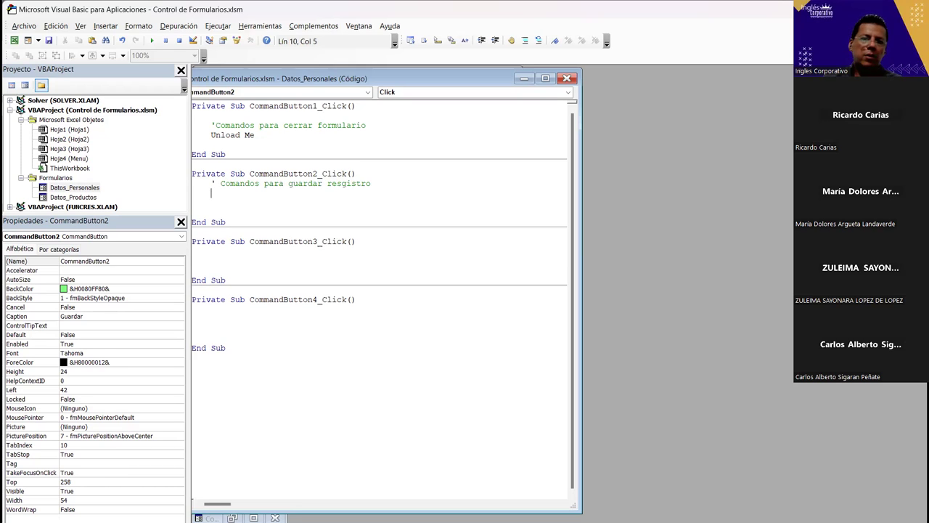
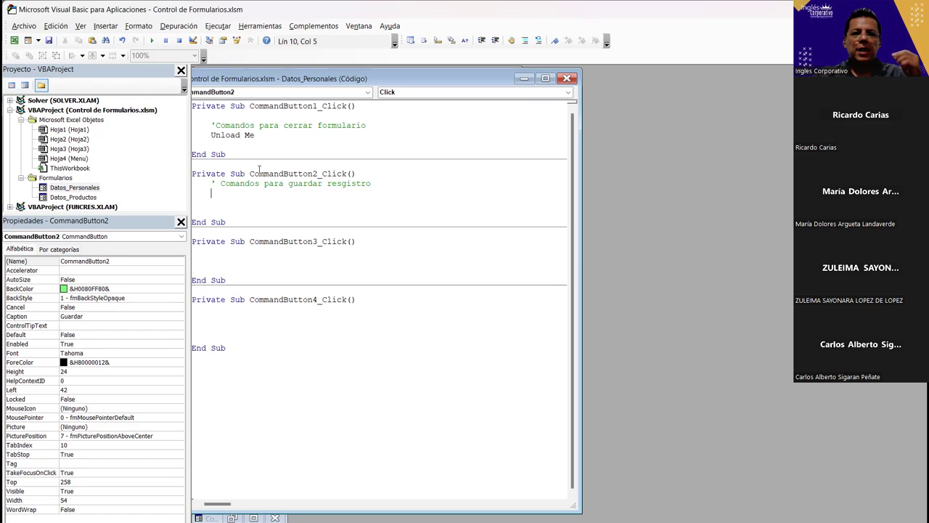
Step: Start a Range( statement under the save-record comment in CommandButton2_Click and switch to the workbook
left_click_drag(259, 173, 317, 175)
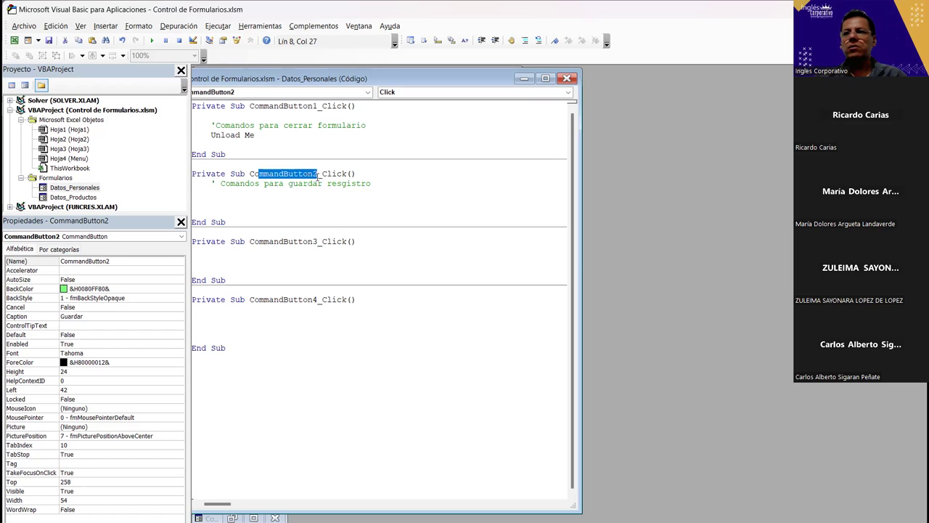
left_click(239, 193)
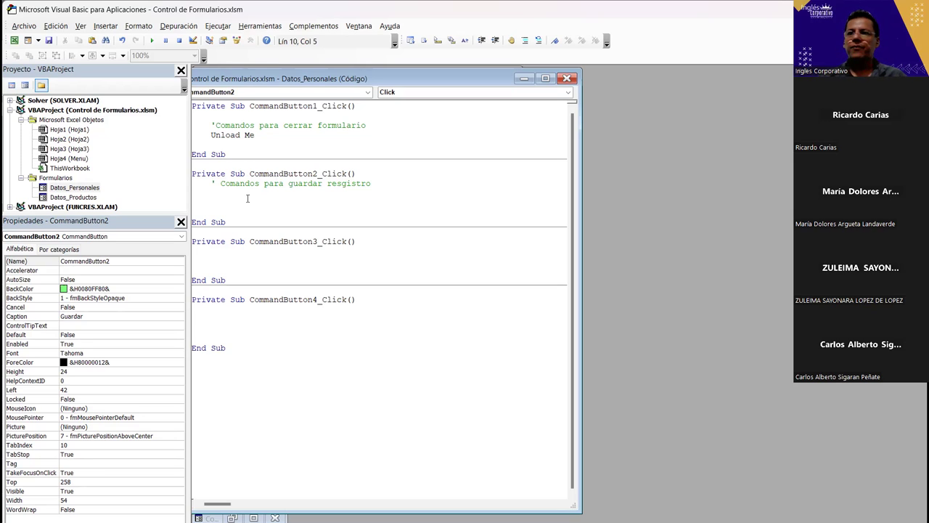
type("Range")
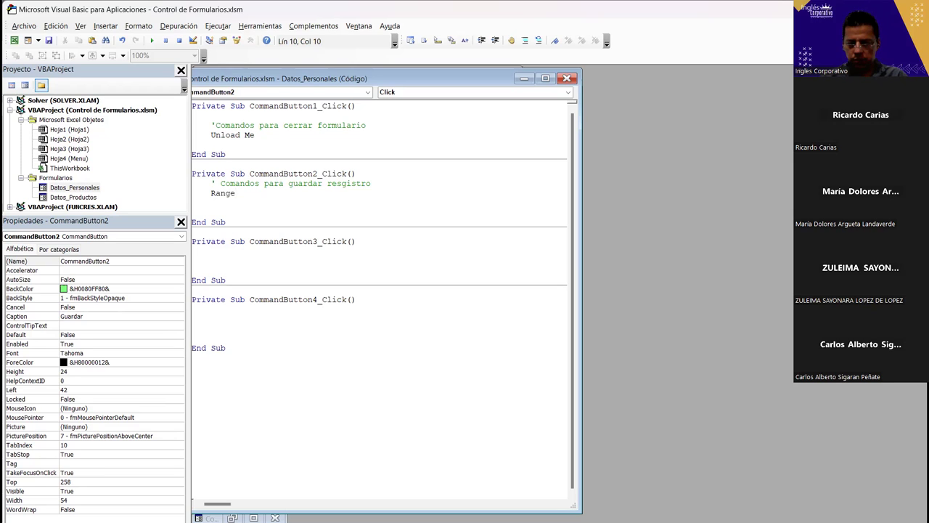
type("*")
key("BackSpace")
key("alt+space")
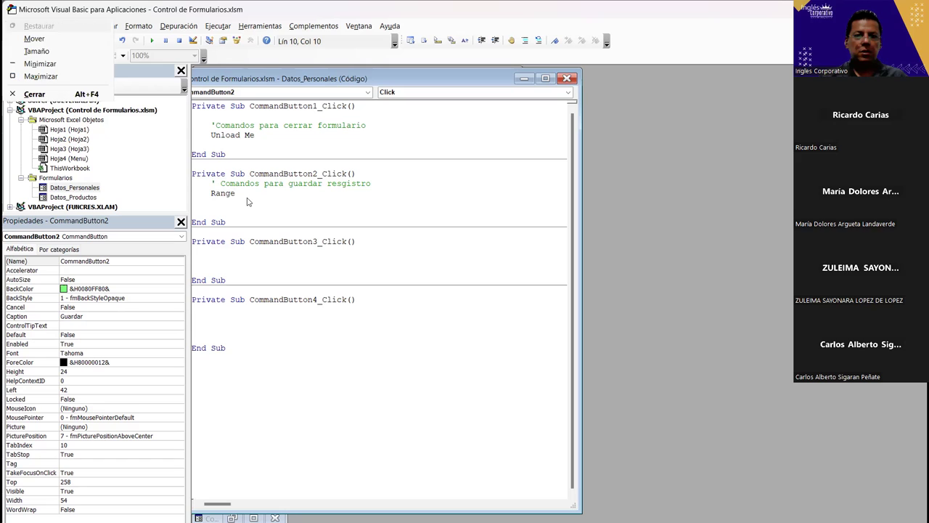
left_click(246, 202)
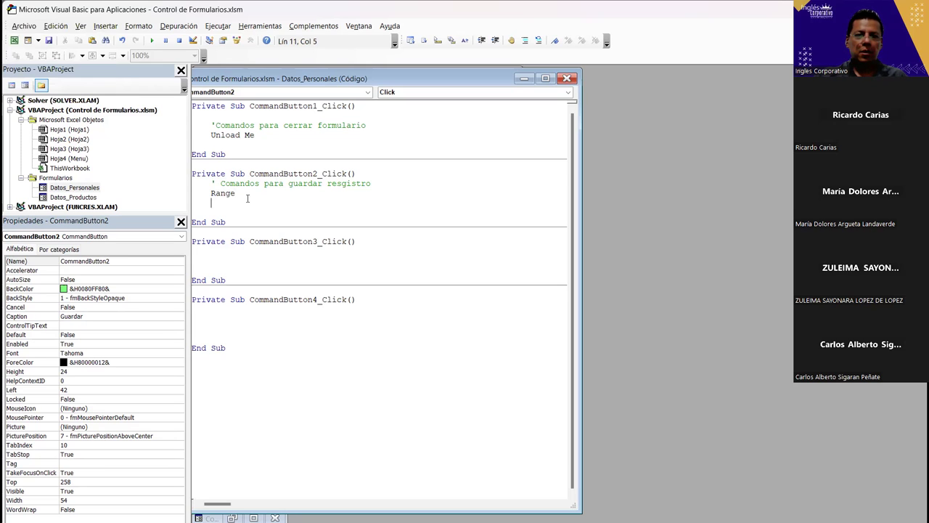
key("Up")
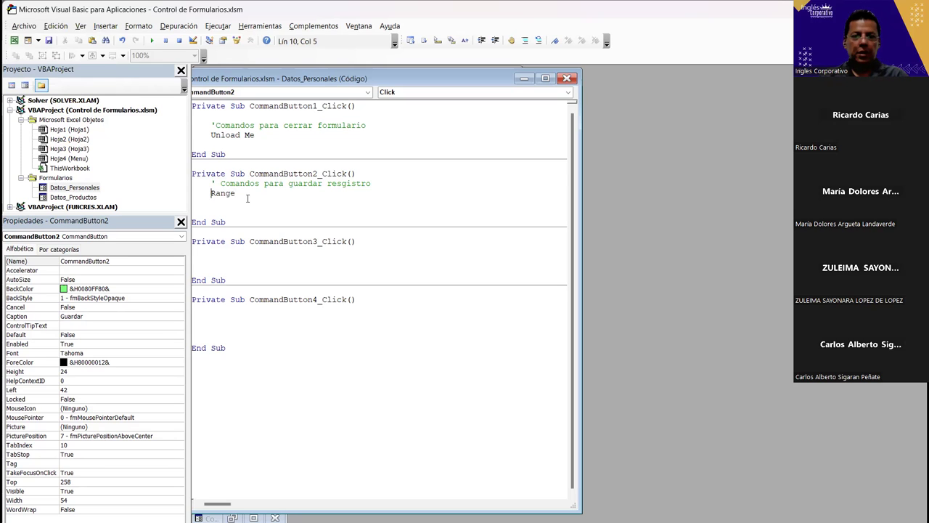
key("End")
type("(")
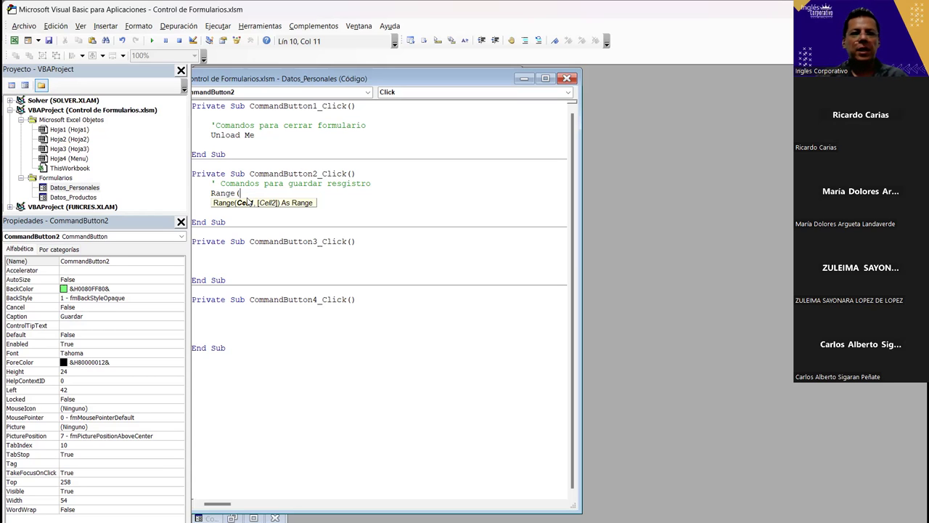
key("alt+F11")
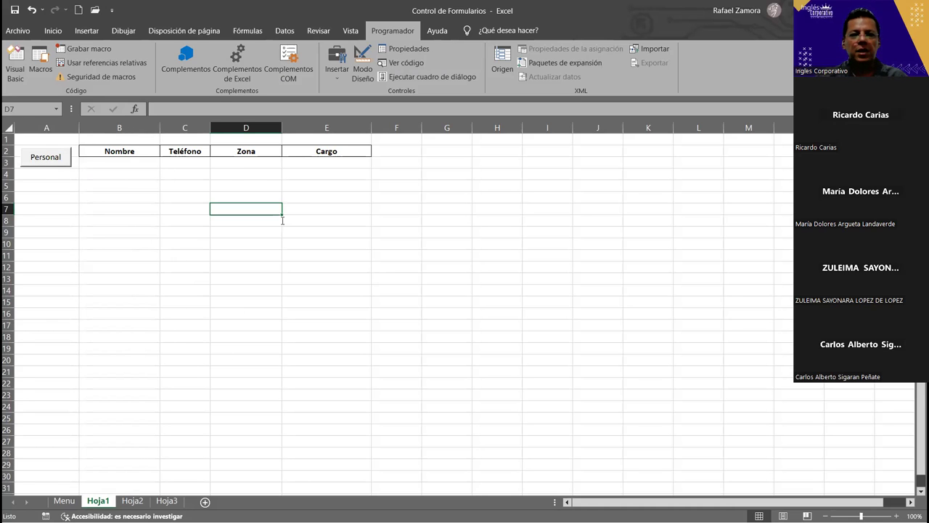
Step: Remove bold from the Nombre, Teléfono, Zona and Cargo headers in B2:E2
key("alt+F11")
key("alt+F11")
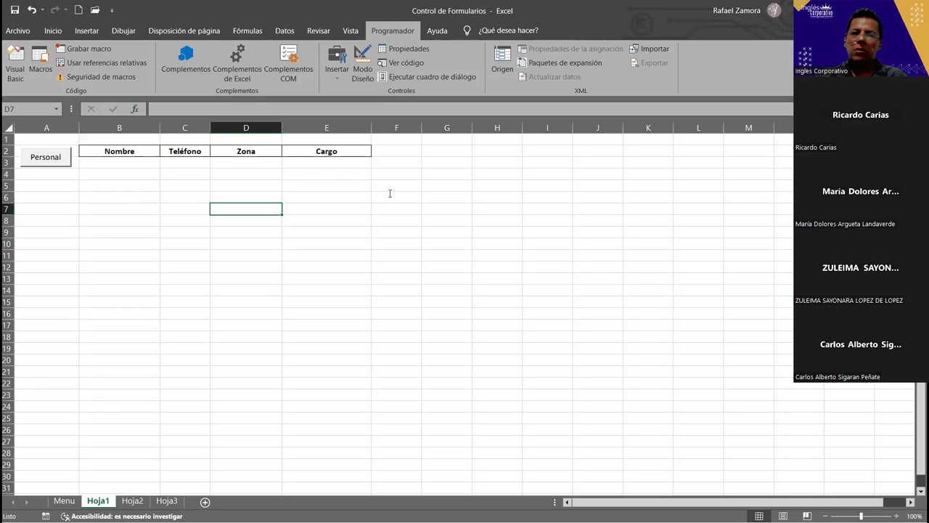
key("alt+F11")
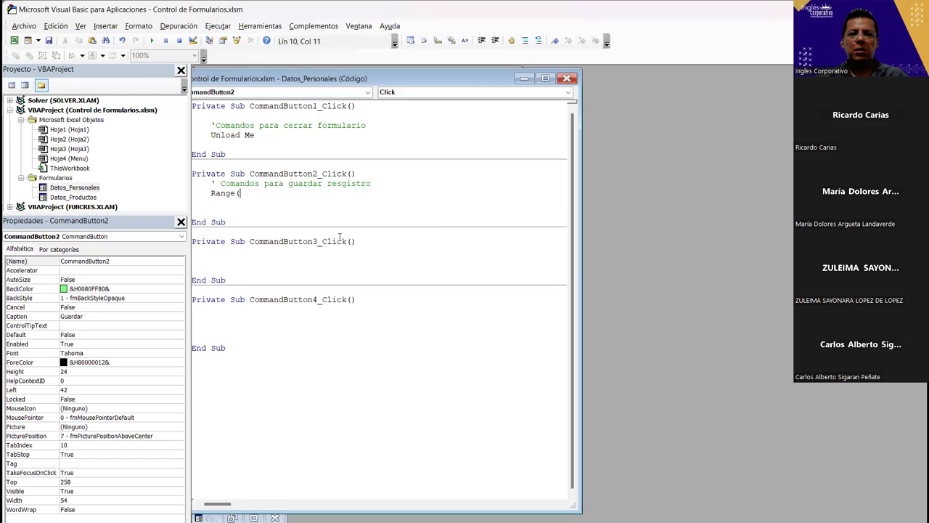
key("alt+F11")
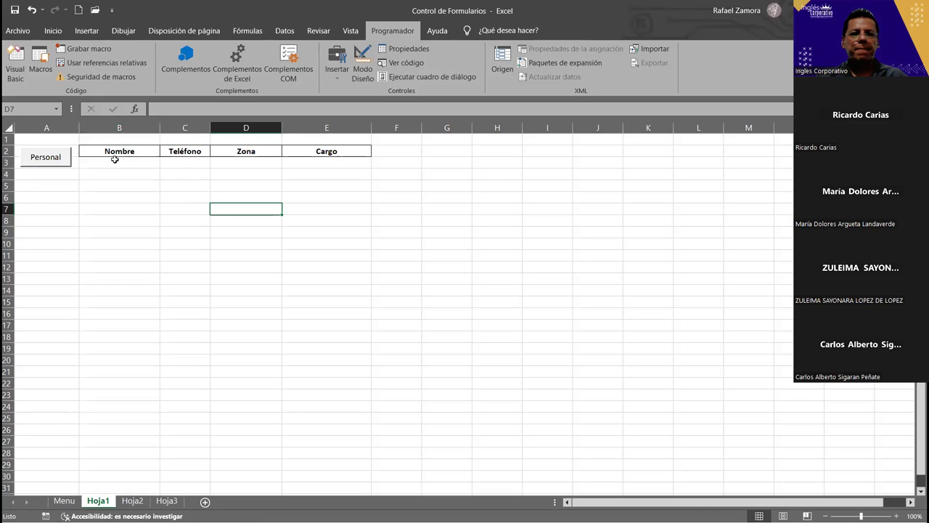
left_click(108, 151)
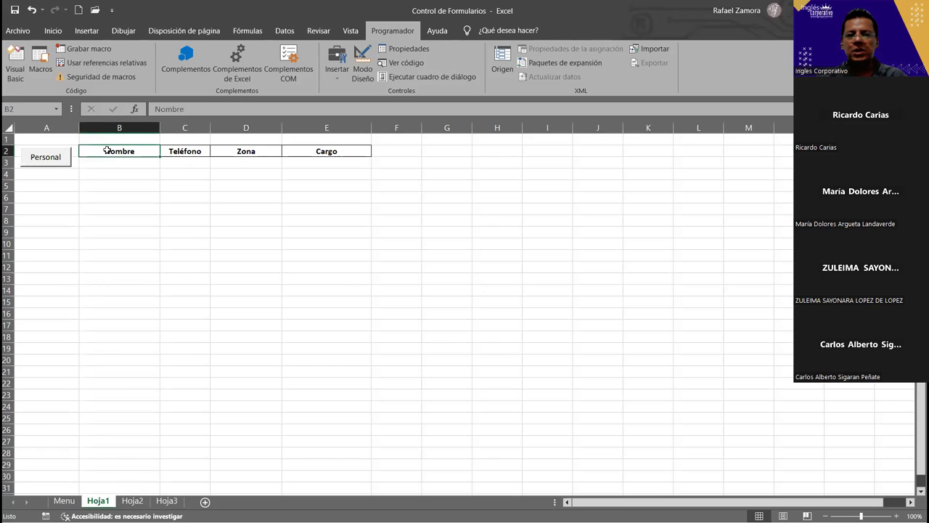
left_click_drag(107, 150, 330, 150)
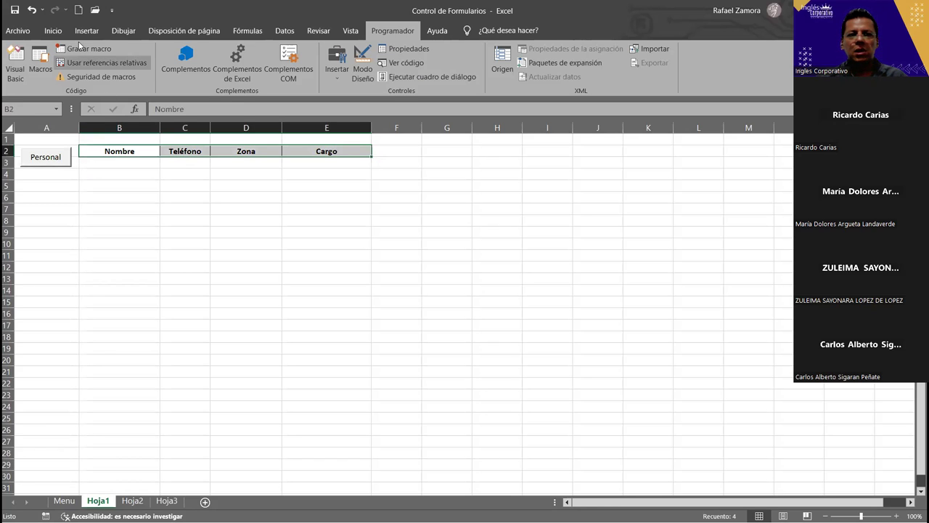
left_click(53, 30)
key("ctrl+n")
Step: Pick cell B4 as the first data cell and return to the VBA editor
left_click(139, 176)
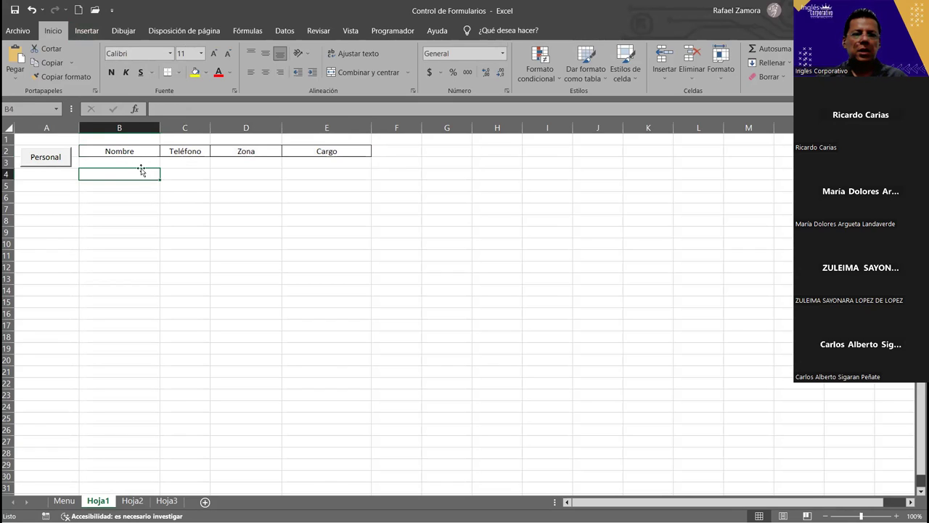
left_click(140, 162)
left_click(127, 173)
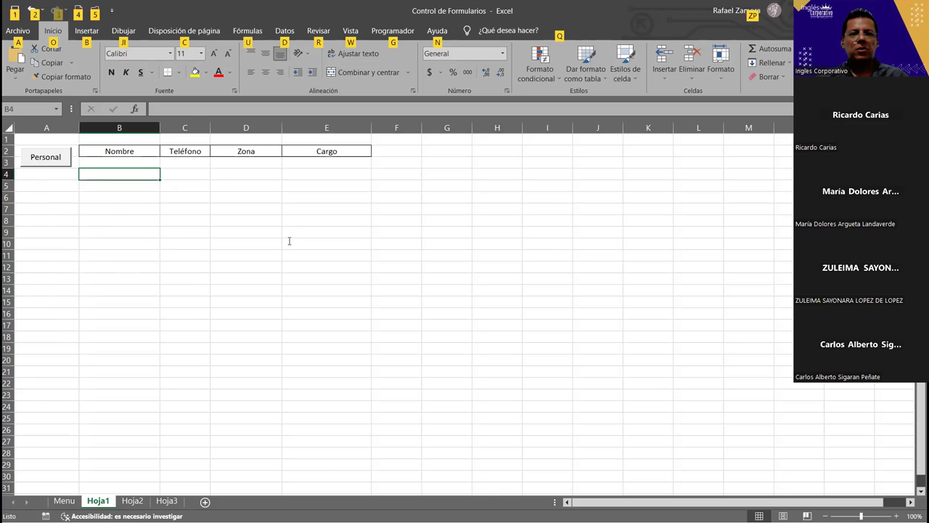
key("alt+F11")
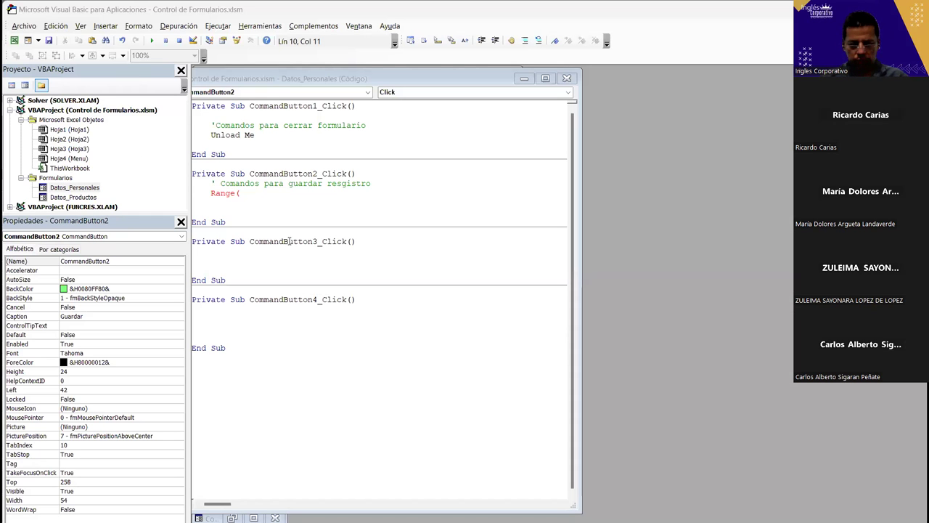
Step: Complete the line as Range("B4") and reopen the Guardar button's Click code from the form
type("\"B4\"")
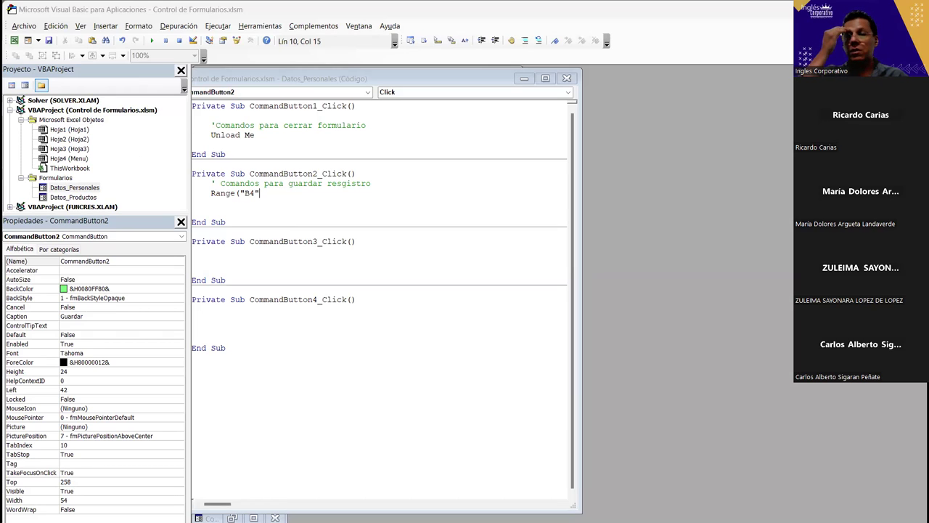
type(")")
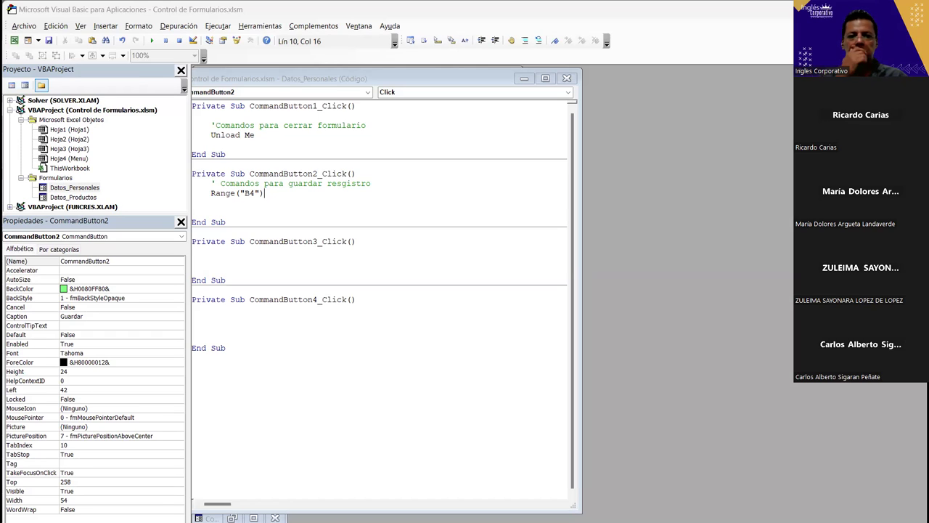
left_click(567, 77)
left_click(328, 329)
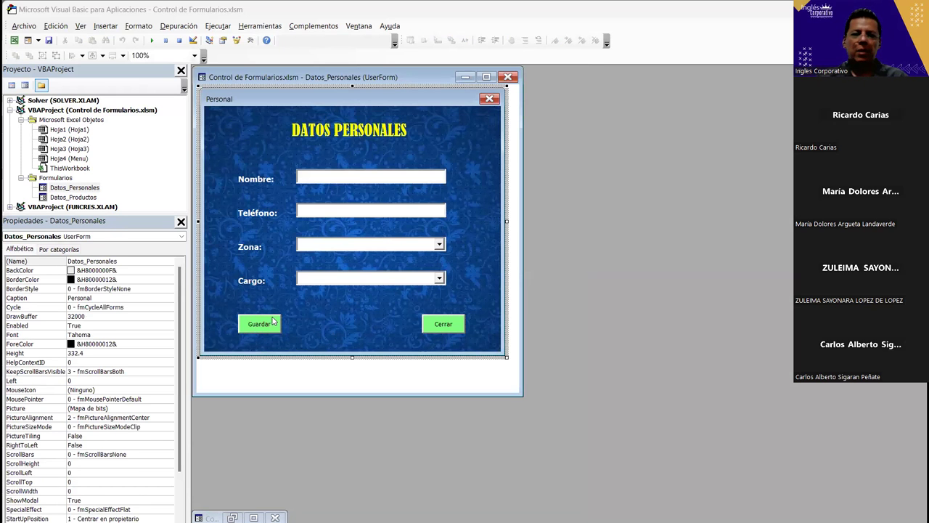
double_click(270, 324)
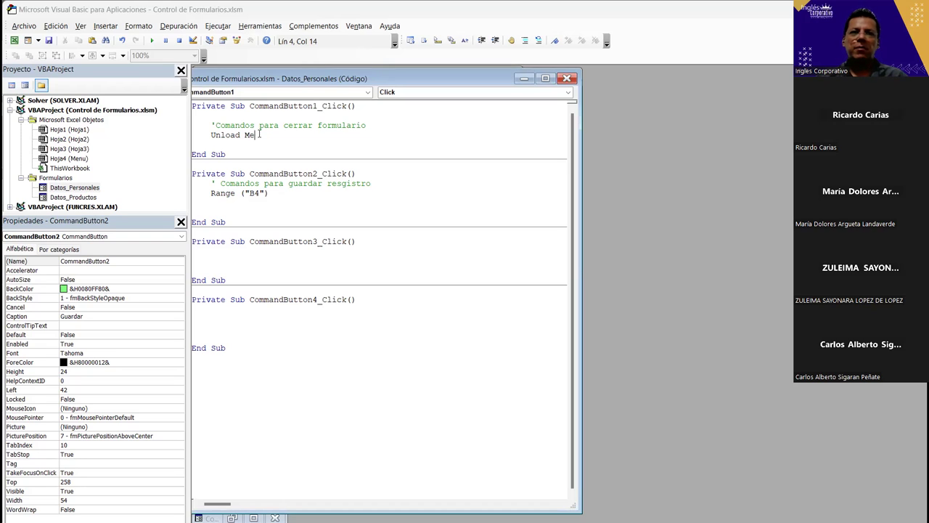
left_click_drag(210, 134, 256, 137)
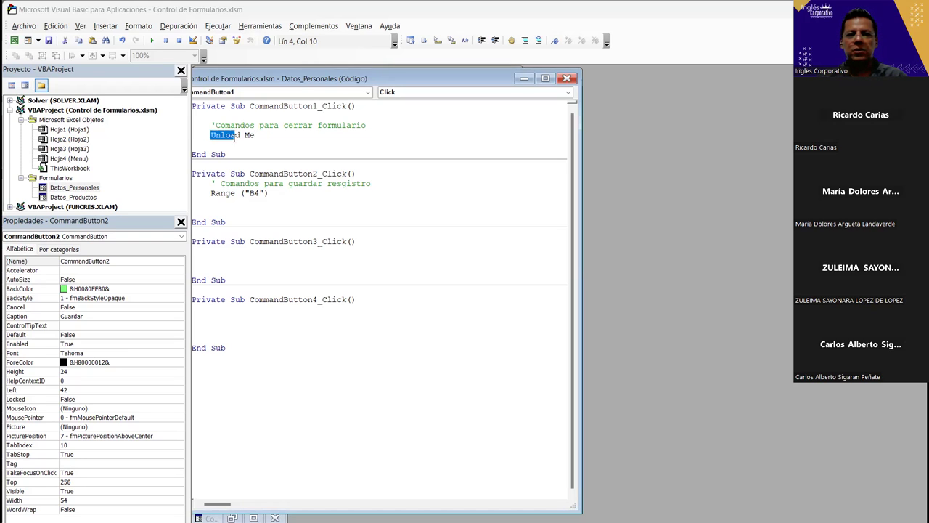
left_click(278, 143)
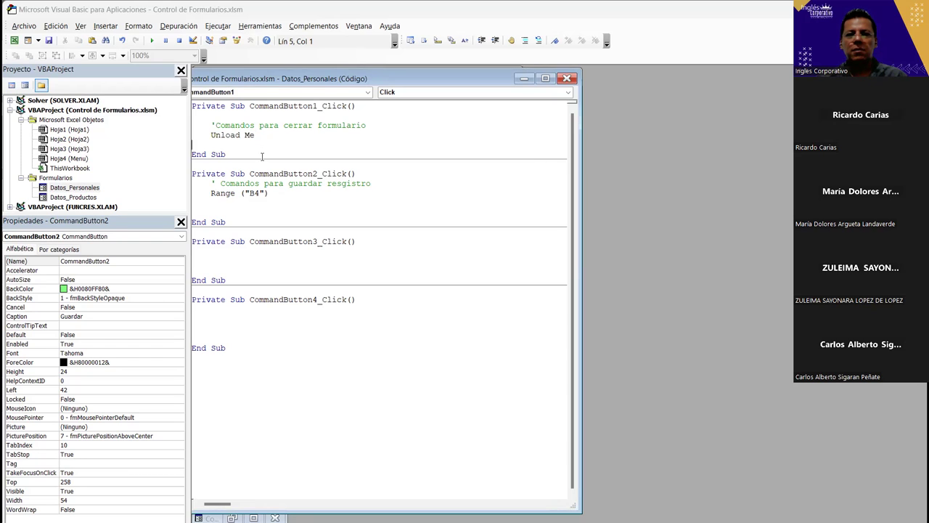
left_click(288, 194)
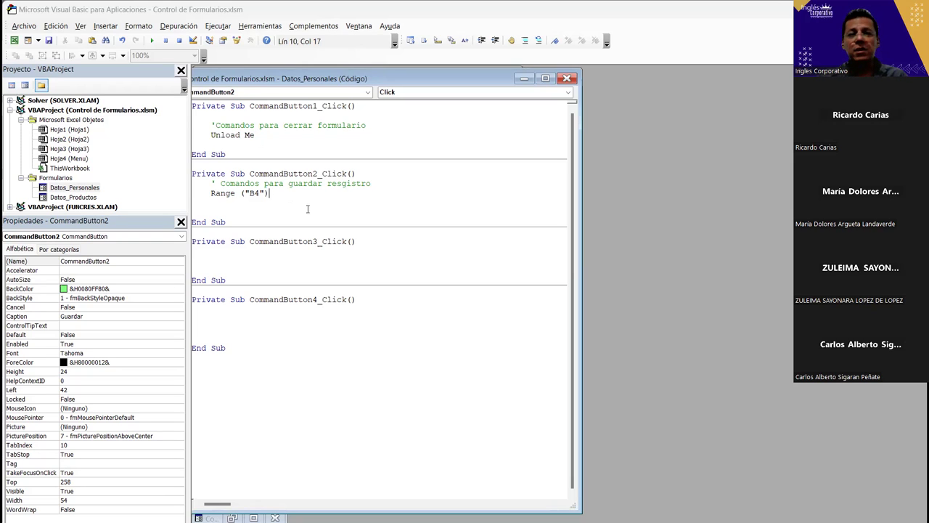
key("alt+F11")
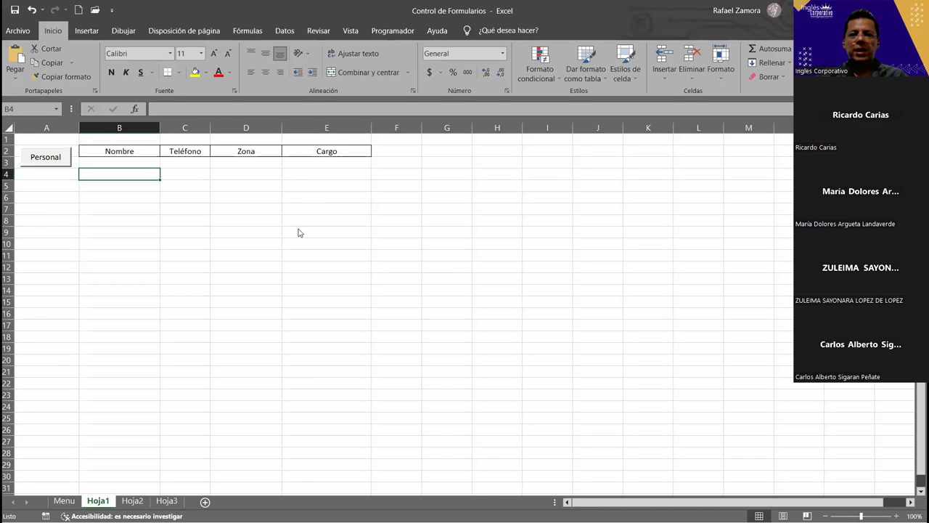
key("alt+F11")
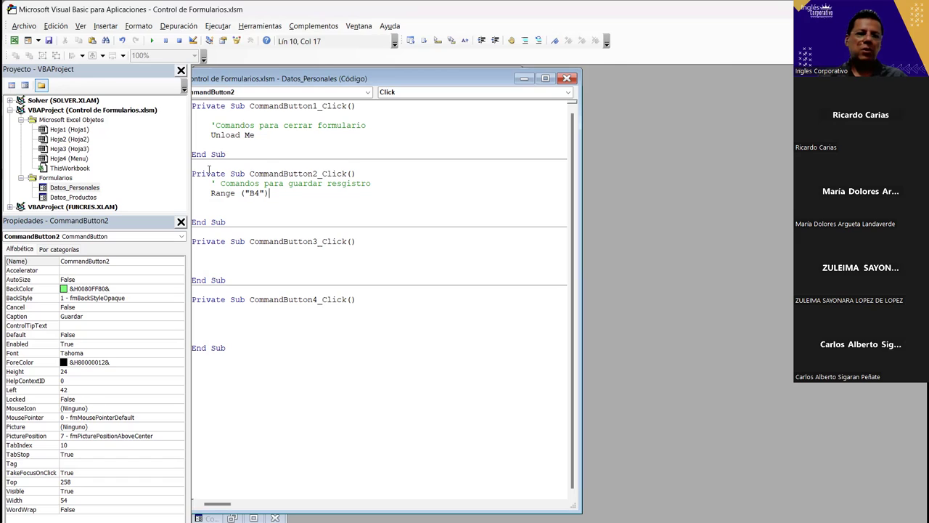
key("alt+F11")
mouse_move(110, 163)
left_mouse_down()
mouse_move(209, 176)
mouse_move(349, 163)
left_mouse_up()
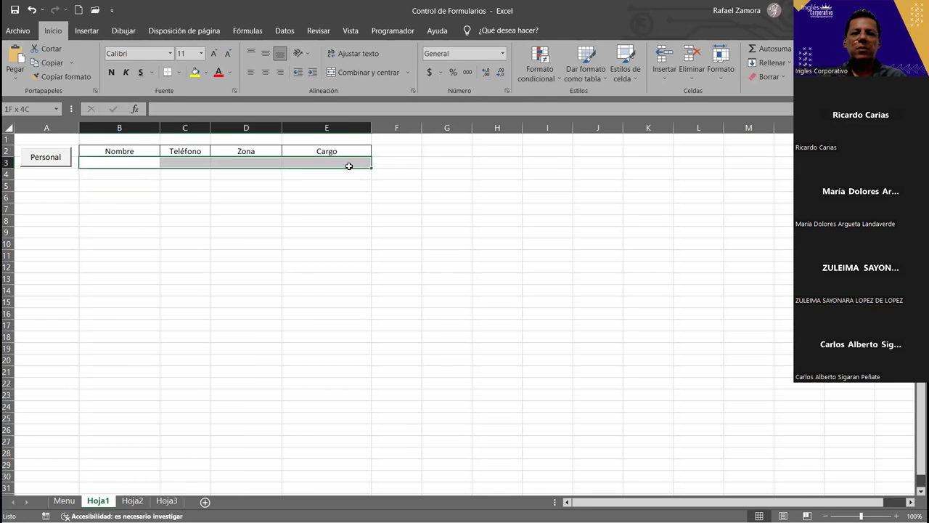
left_click(146, 172)
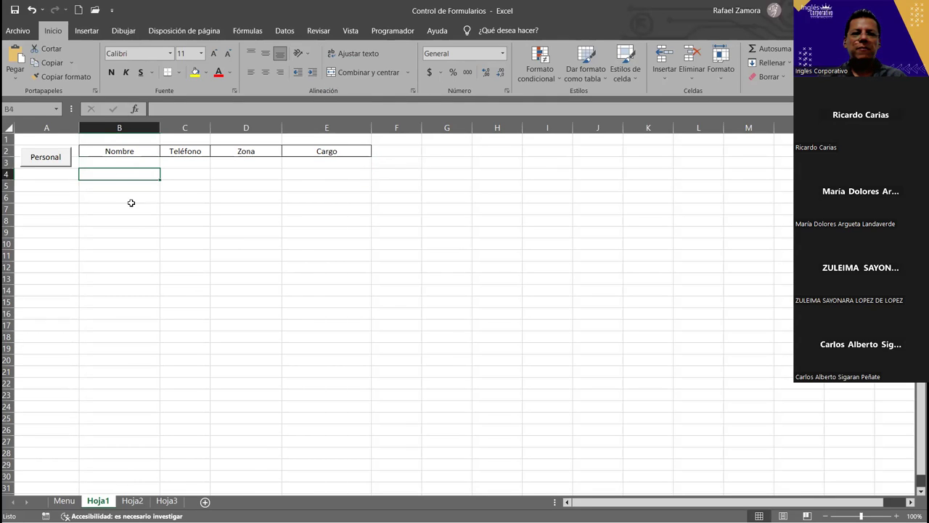
key("alt+F11")
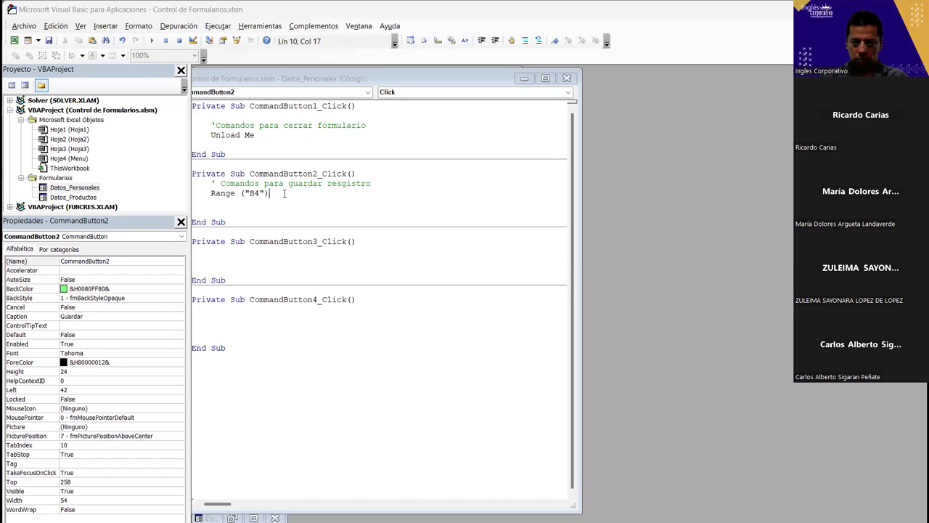
Step: Finish the line as Range("B4").Select and type selection.entirerow.insert on a new line
type(".")
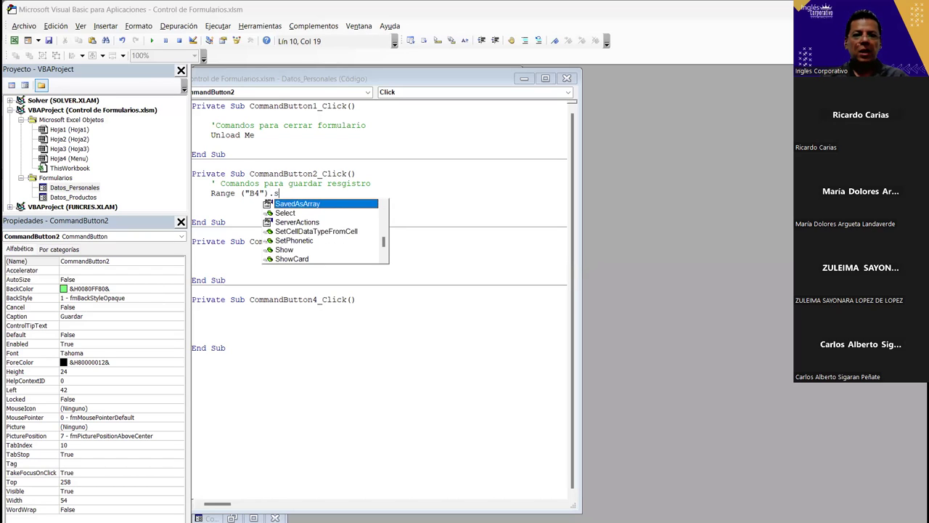
type("se")
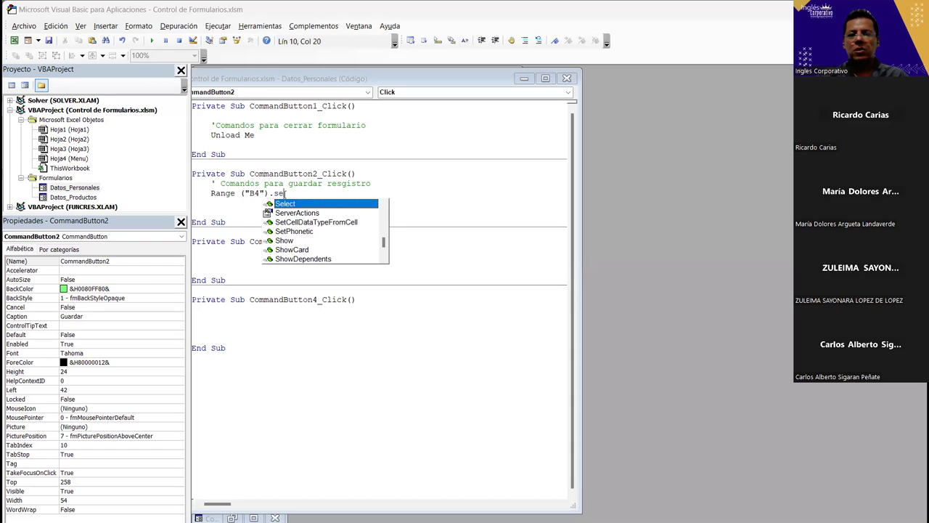
double_click(294, 204)
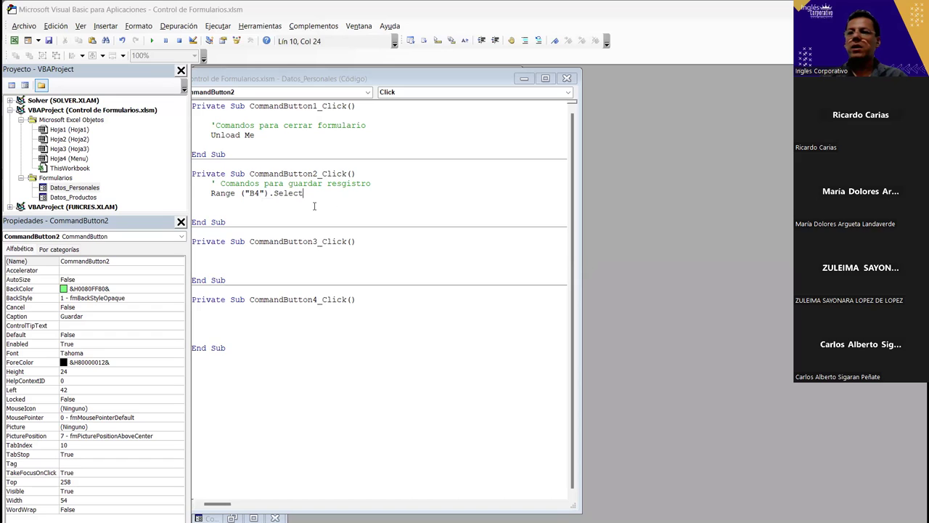
key("Return")
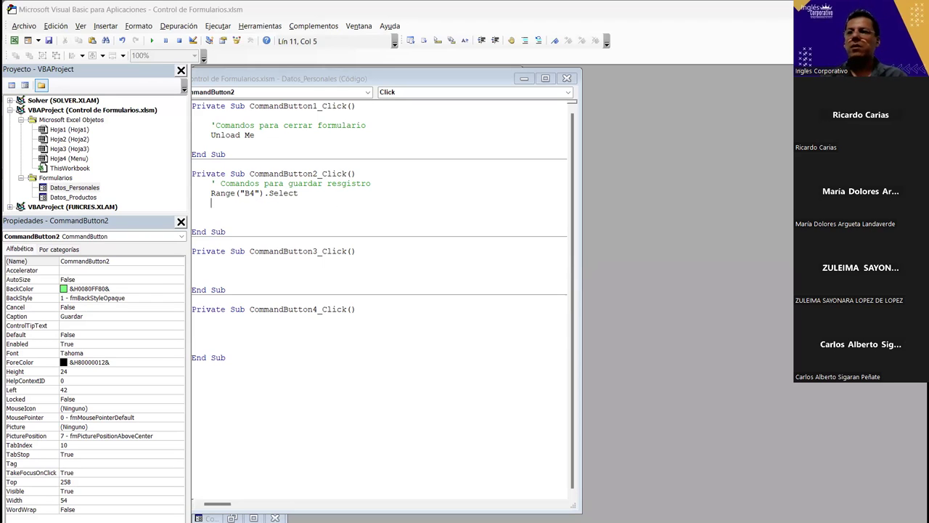
type("selection")
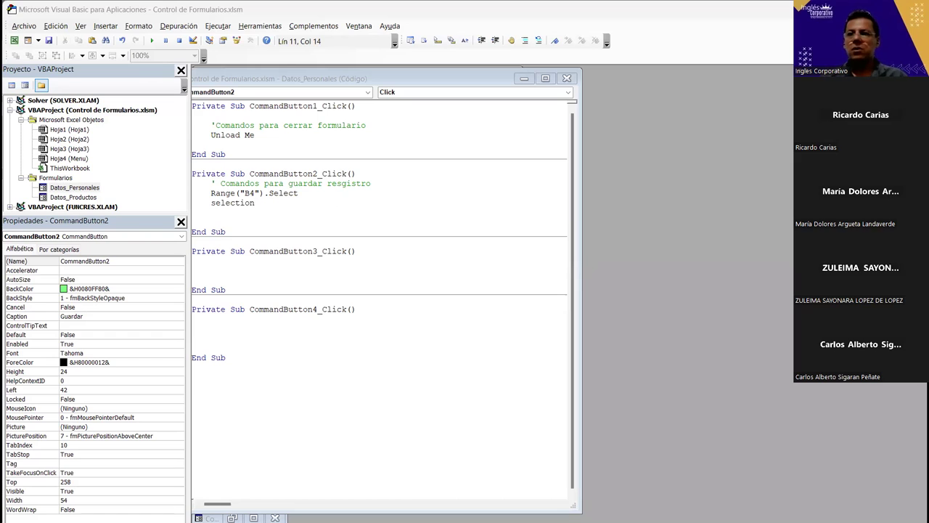
type(".entire")
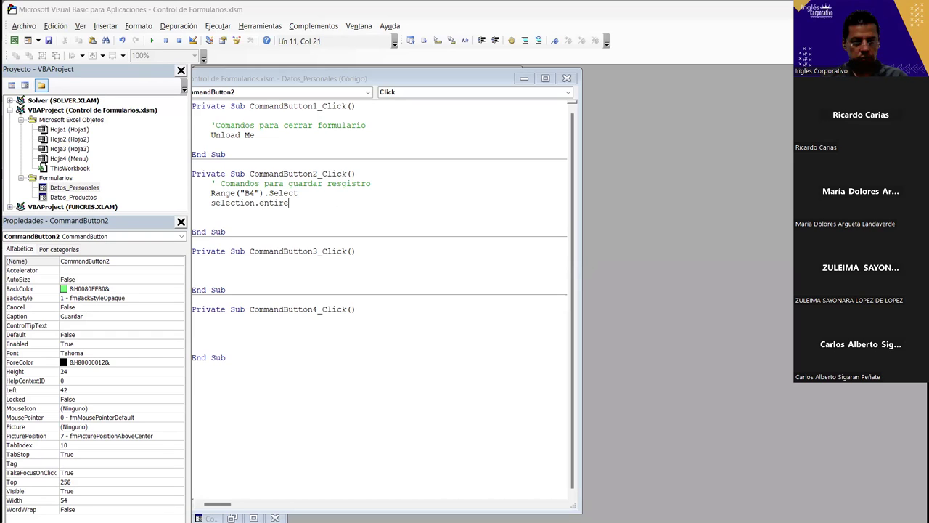
type("row")
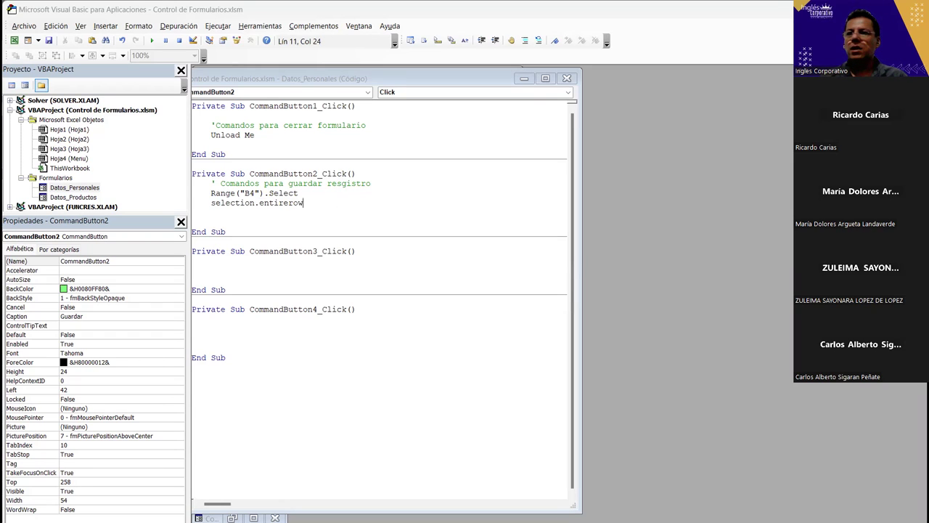
type(".insert")
Step: Complete the Selection.EntireRow.Insert line, add a blank line, and move the code beside the Datos_Personales form
key("Return")
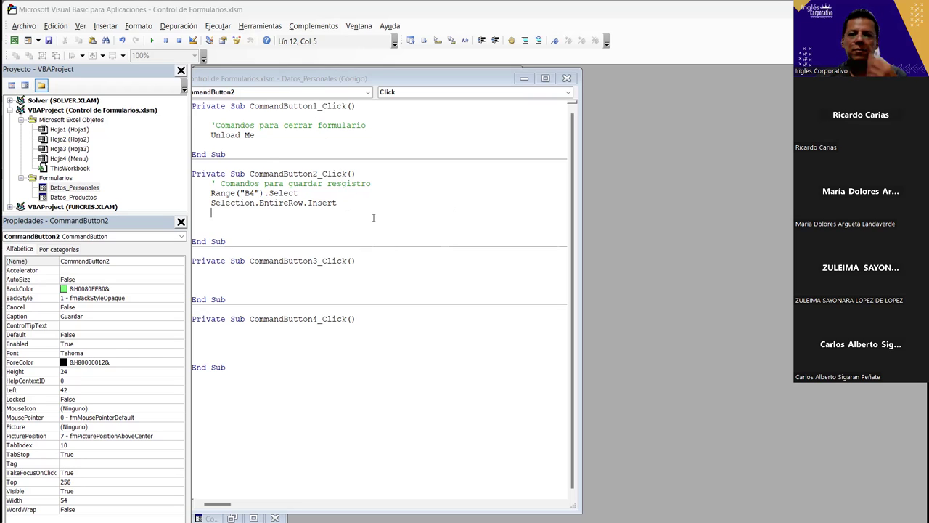
key("Up")
key("End")
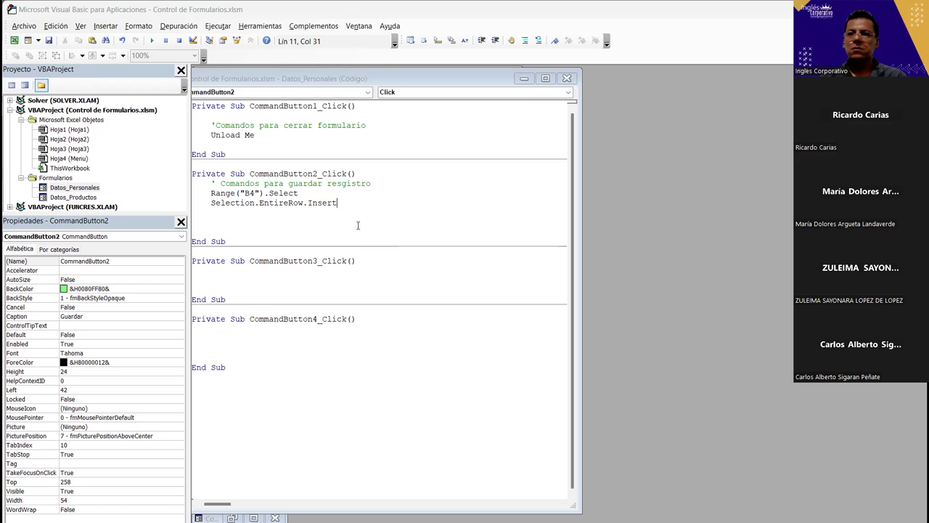
key("Return")
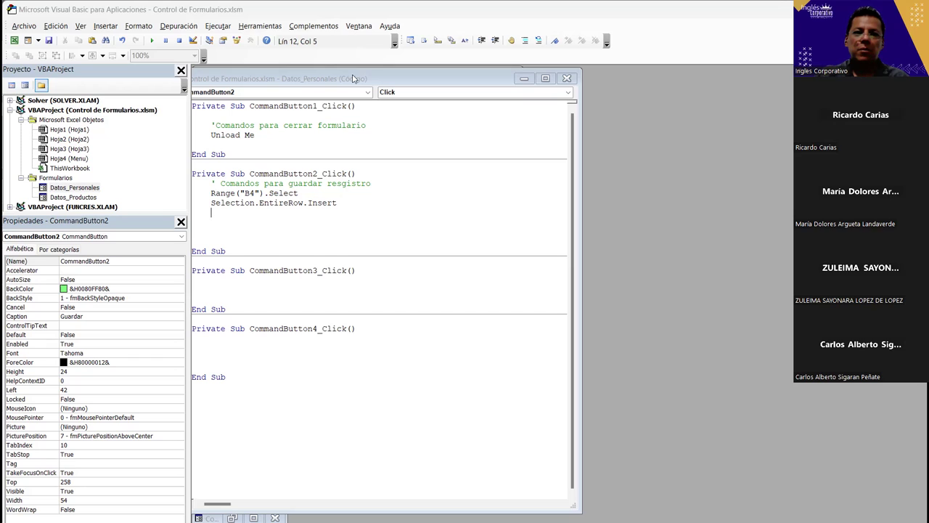
left_click_drag(354, 79, 497, 78)
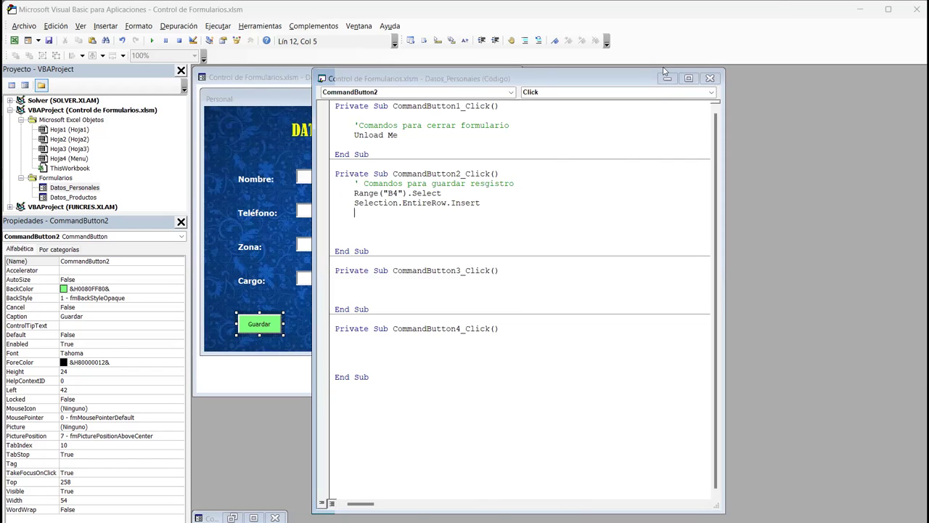
left_click_drag(663, 70, 866, 61)
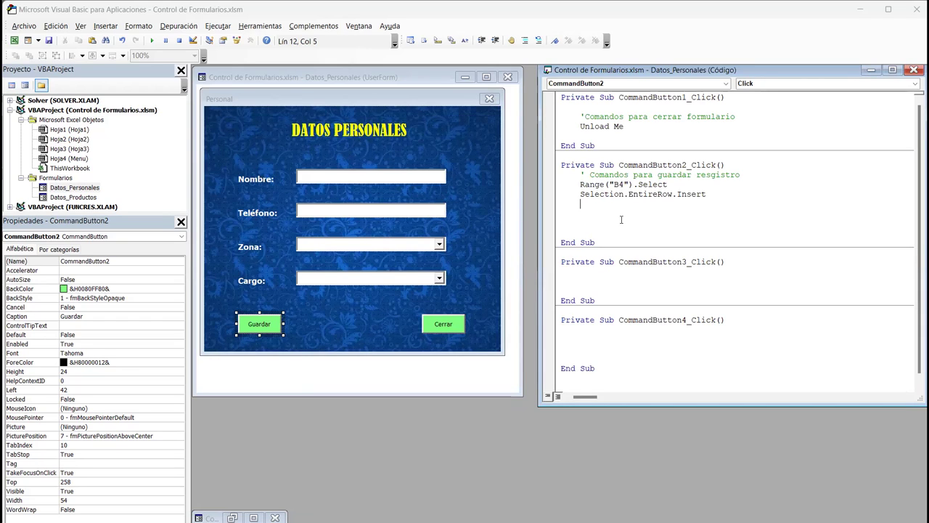
Step: Type activesheet.cells(4,2)= on the new line, checking cell B4's row and column on Hoja1
type("act")
type("iv")
type("eshh")
type("et")
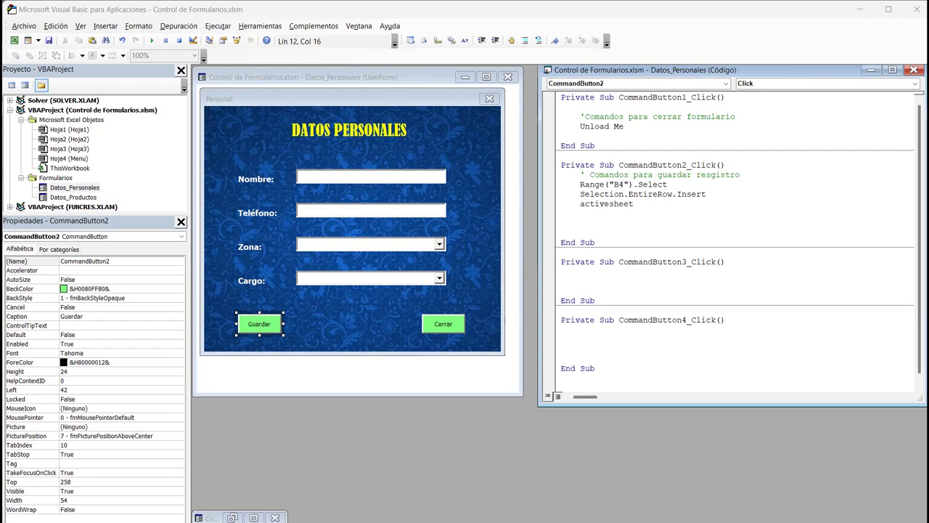
type(".cell")
type("s(")
key("alt+F11")
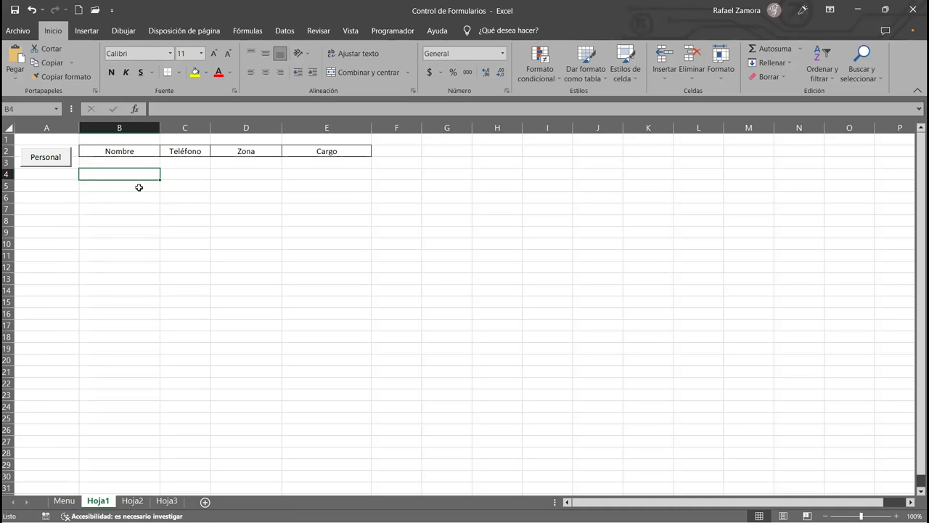
key("alt+F11")
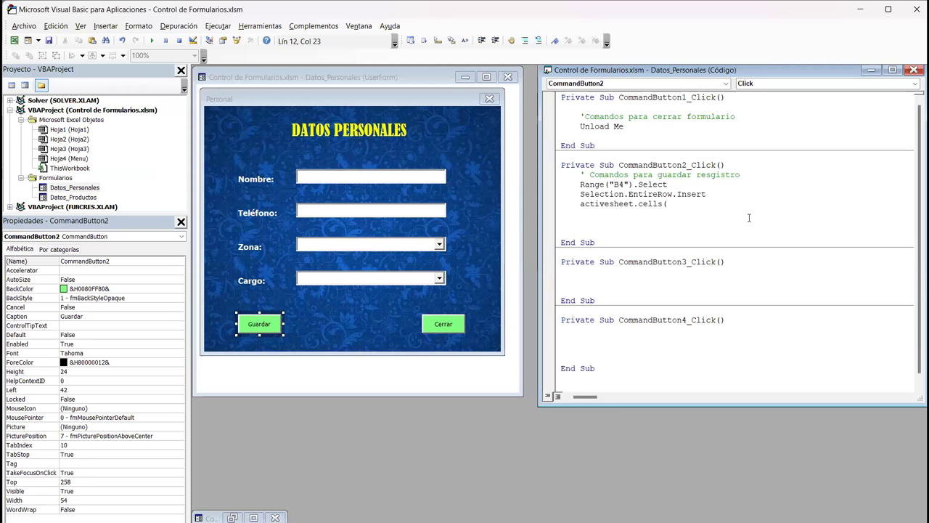
key("alt+F11")
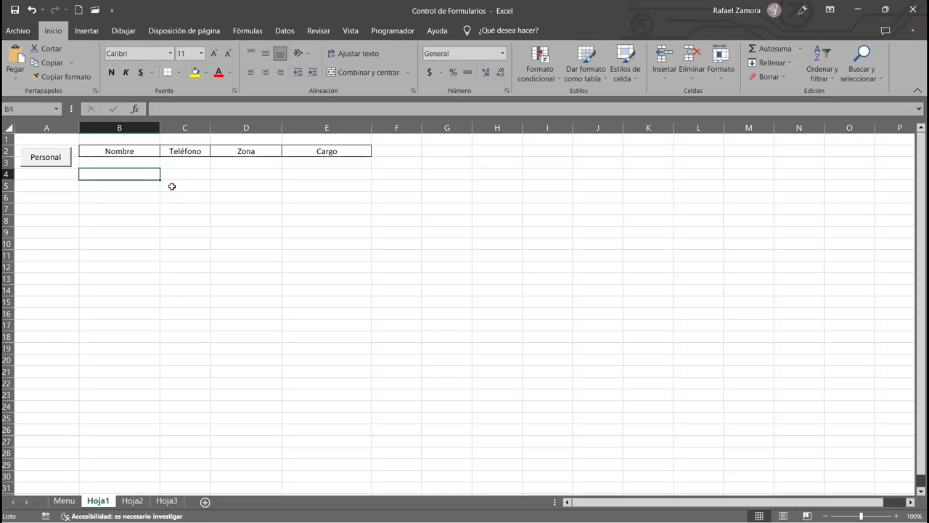
key("alt+F11")
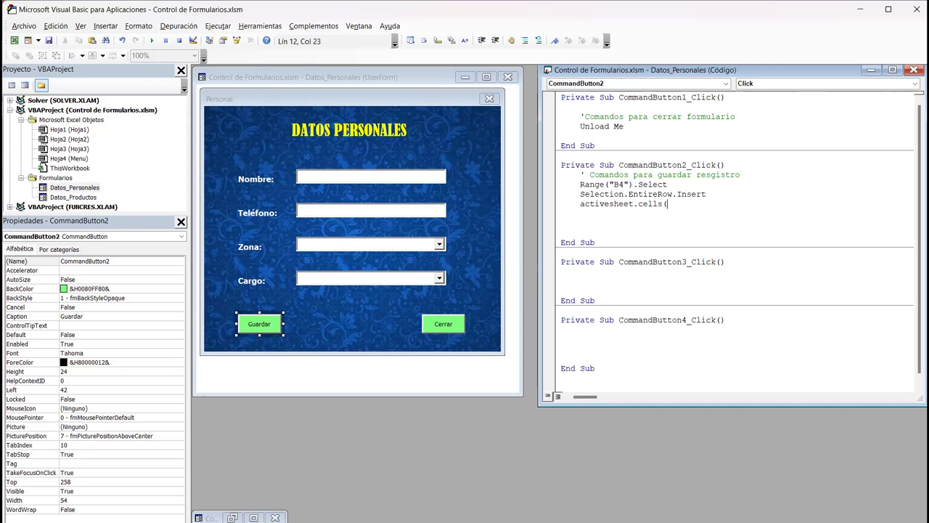
type(",")
key("alt+F11")
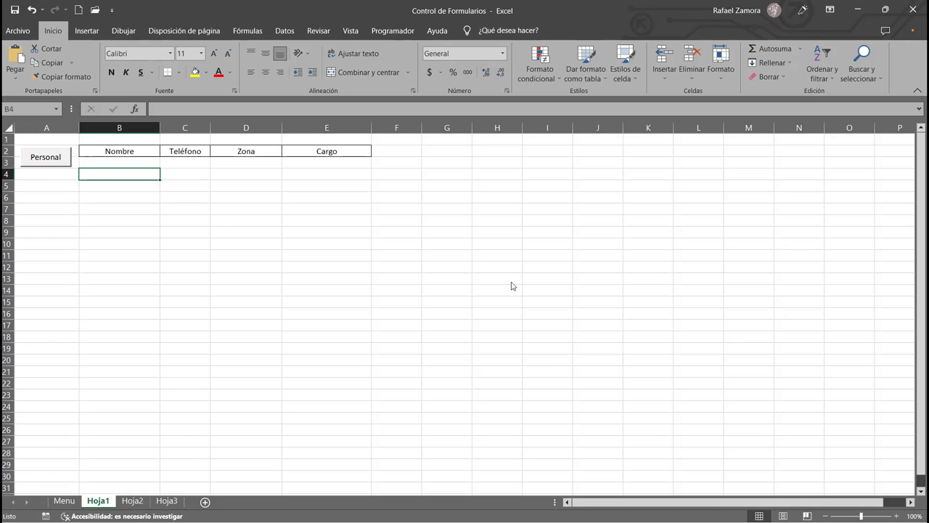
key("alt+F11")
type("2")
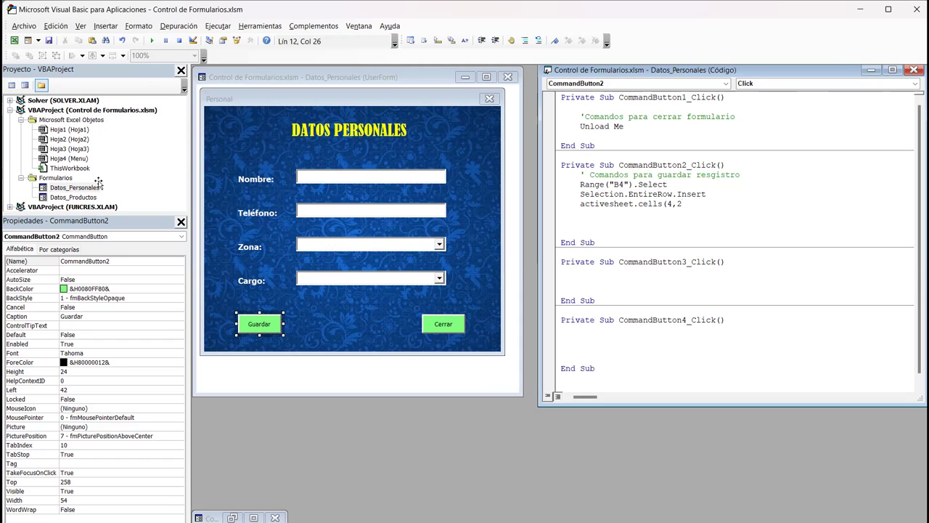
key("alt+F11")
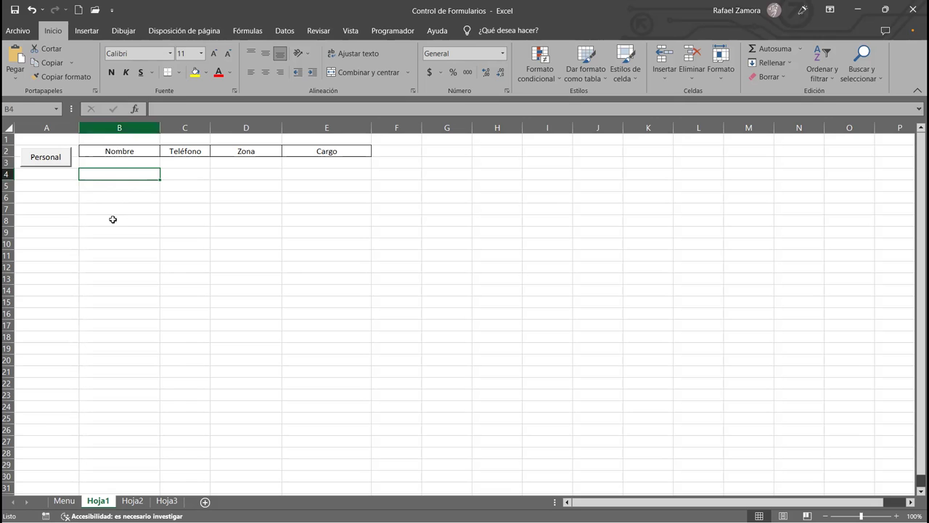
key("alt+F11")
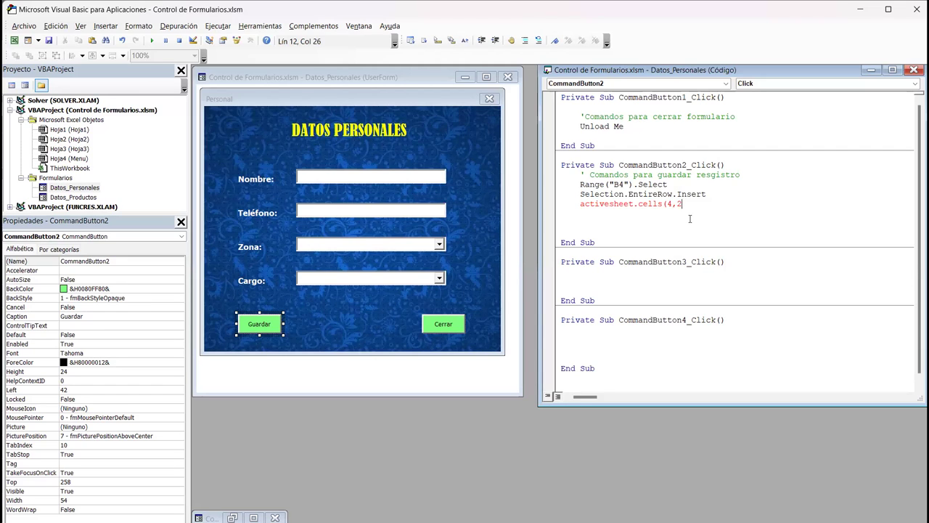
type(")")
type("=")
Step: Look up the control names of the Nombre, Teléfono and Zona fields on the form
left_click(426, 181)
left_click(426, 180)
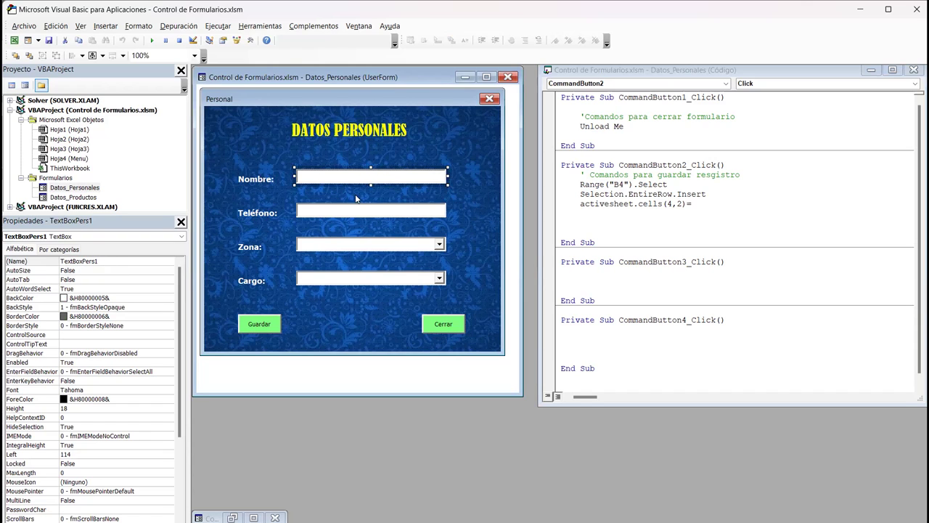
left_click(374, 215)
left_click(384, 179)
left_click(335, 210)
left_click(324, 249)
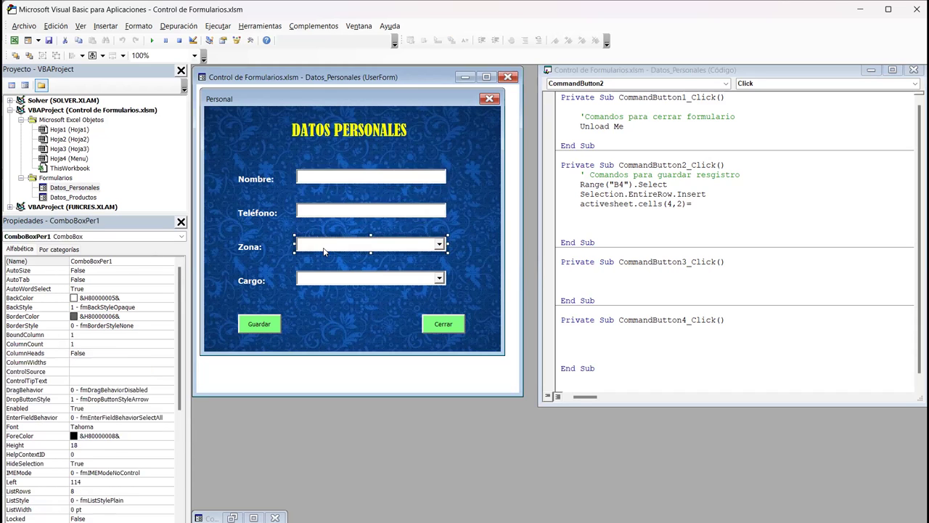
left_click(339, 214)
left_click(347, 181)
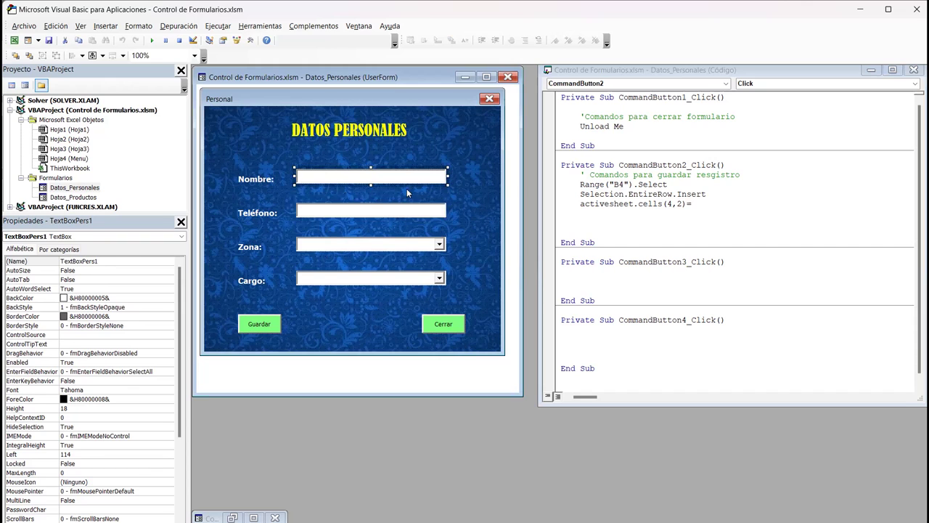
Step: Finish the line as ActiveSheet.Cells(4, 2) = TextBoxPers1.Text and start a new line
left_click(714, 203)
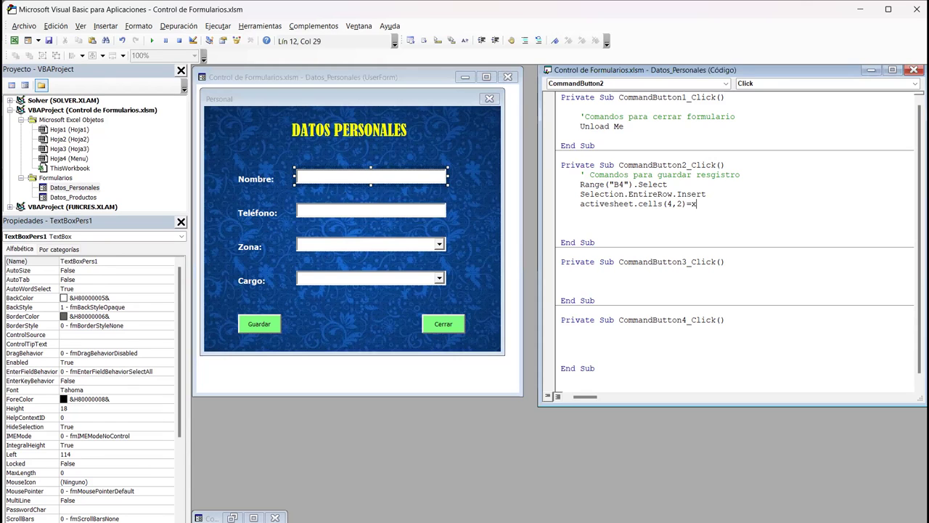
type("text")
type("bo")
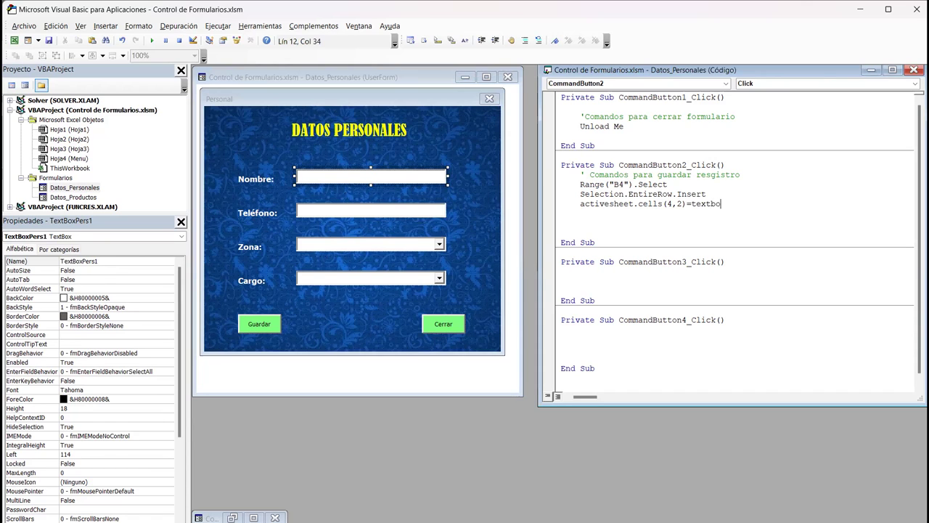
type("x")
type("pers1")
type(".te")
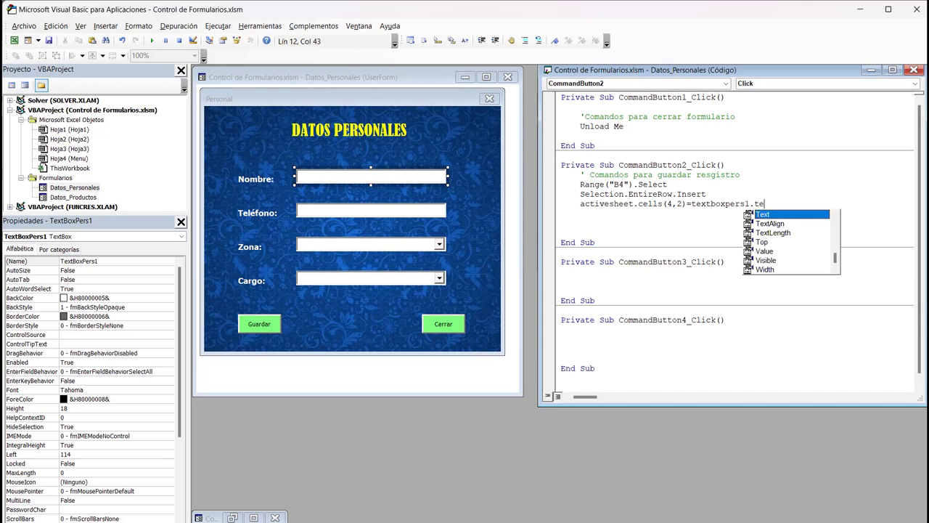
key("Tab")
key("Return")
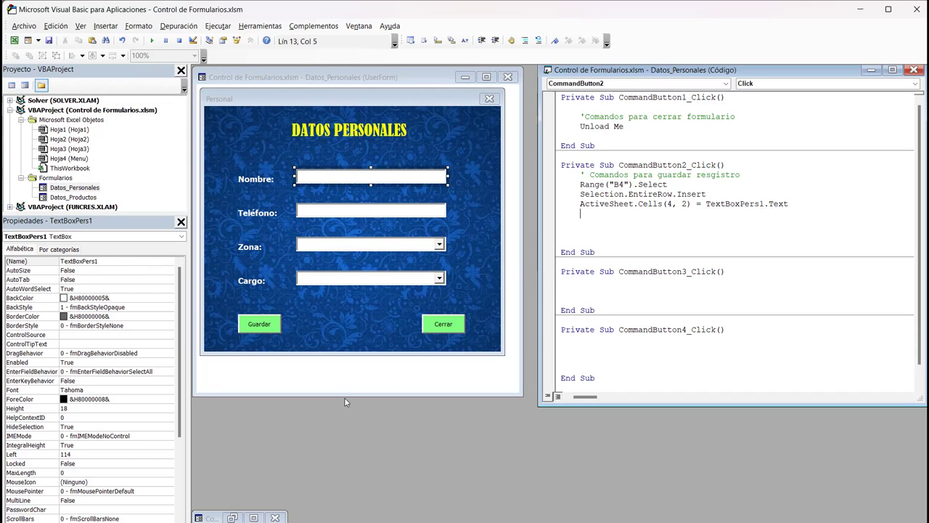
Step: After glancing at the sheet, begin a second line with activesheet.cells(4
key("alt+F11")
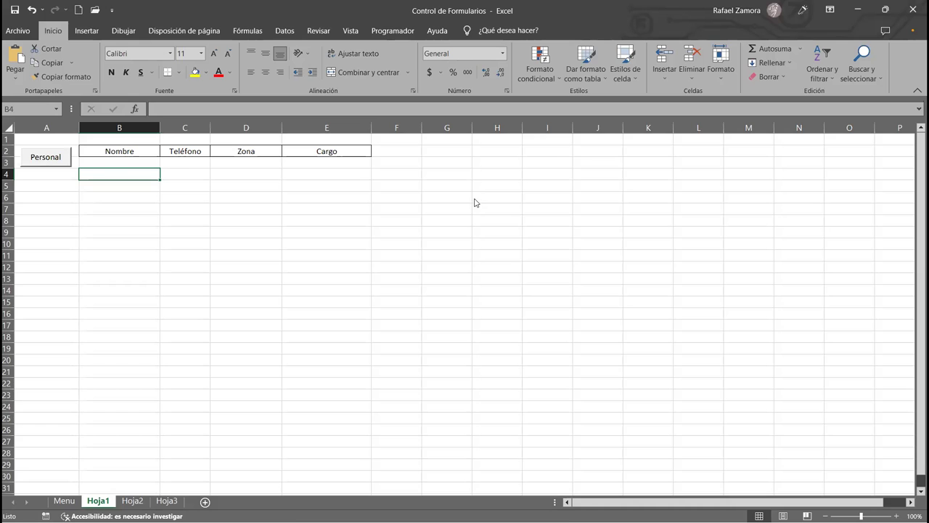
key("alt+F11")
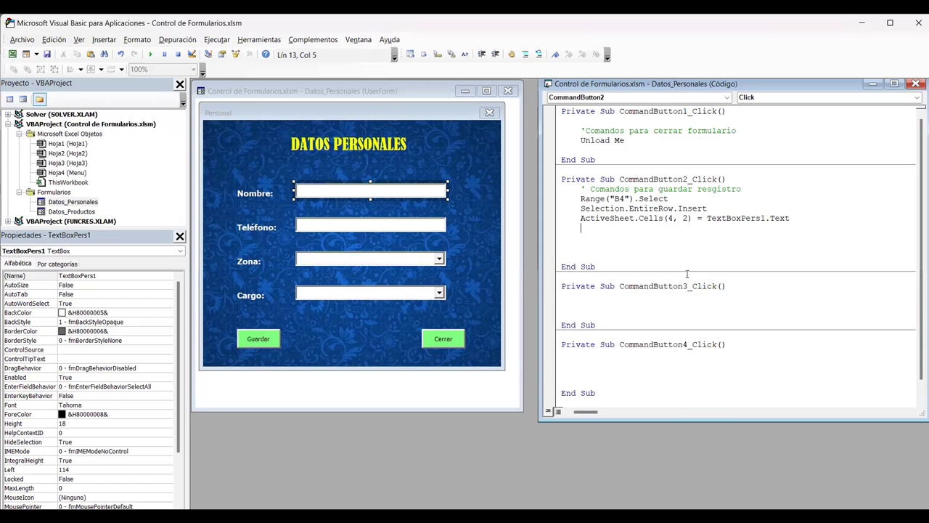
type("active")
type("sheet")
type(".v")
key("BackSpace")
type("cells")
type("(")
type("4")
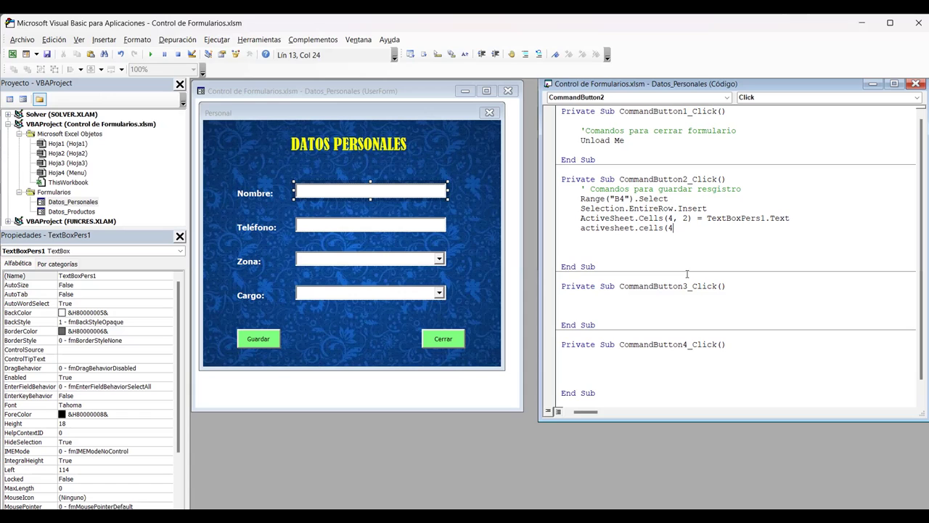
Step: Complete the Teléfono line as ActiveSheet.Cells(4, 3) = TextBoxPers2.Text, checking the column and box name
type(",")
key("alt+F11")
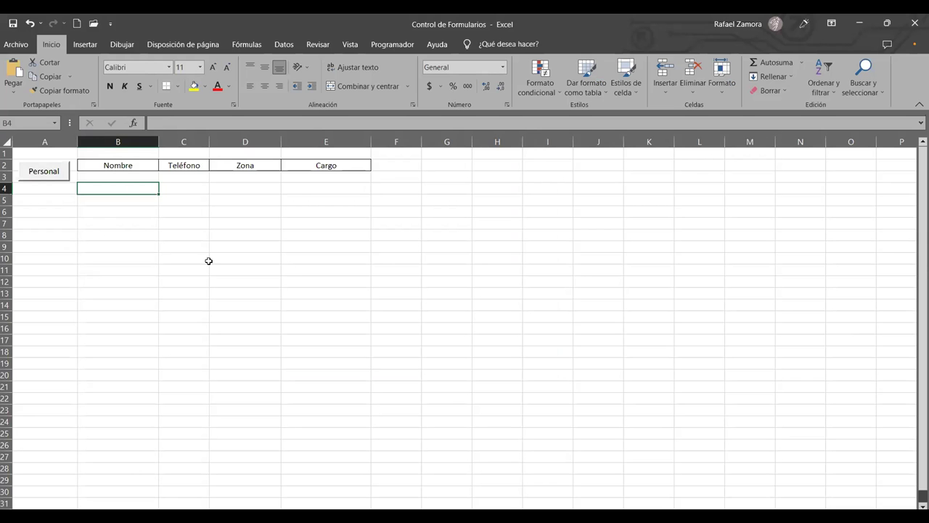
key("alt+F11")
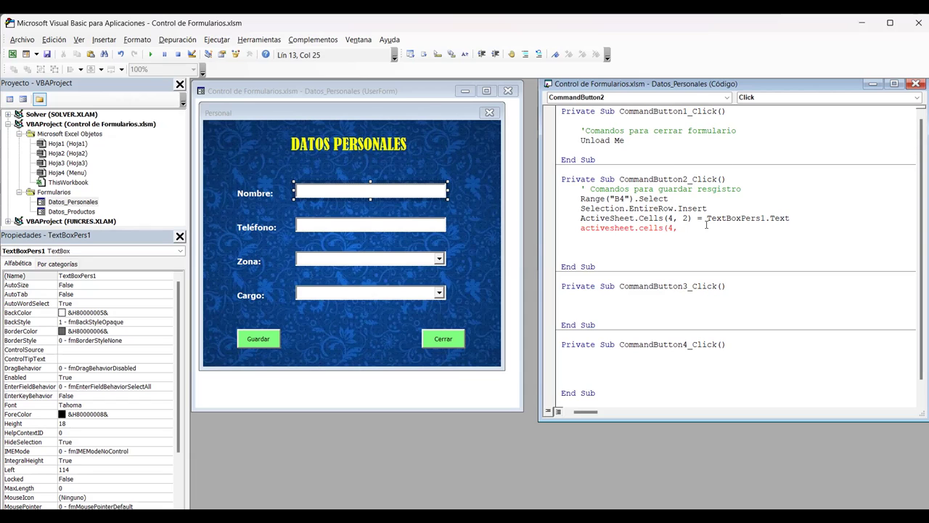
type("3")
left_click(385, 224)
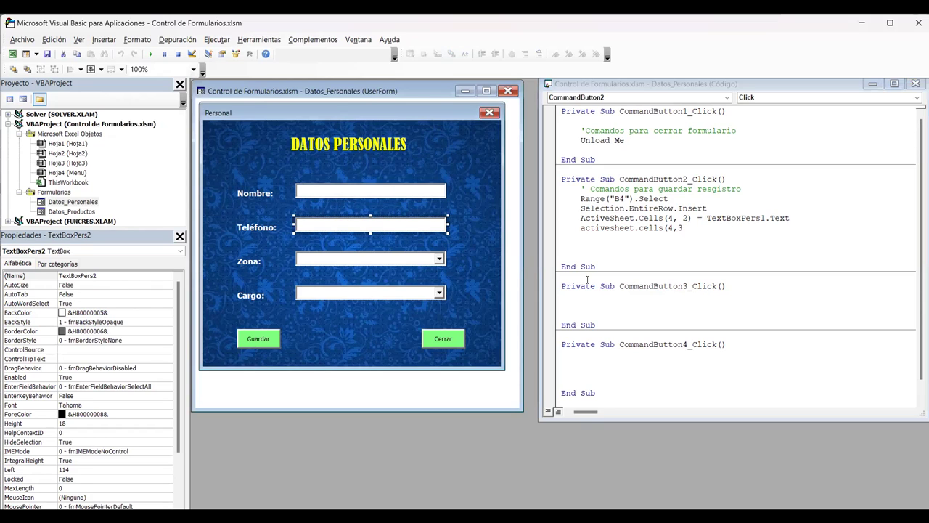
left_click(707, 232)
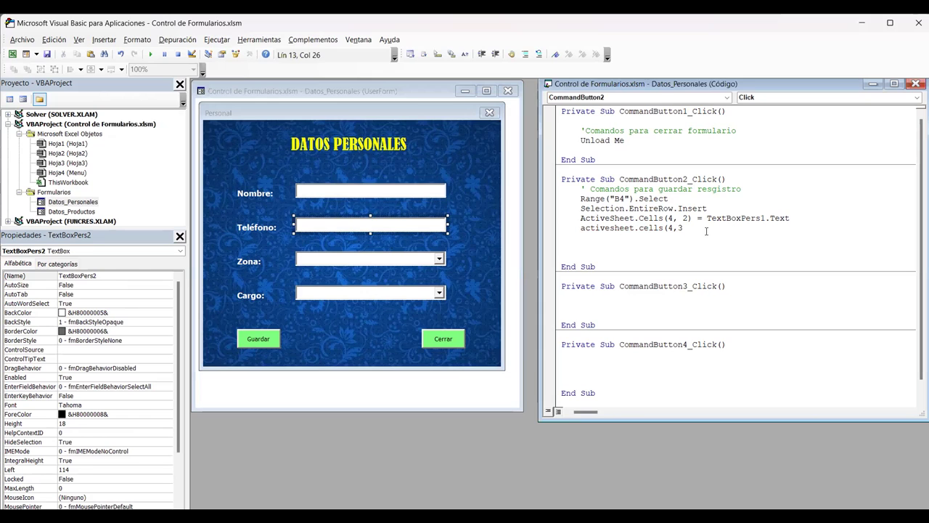
type(")")
type("=")
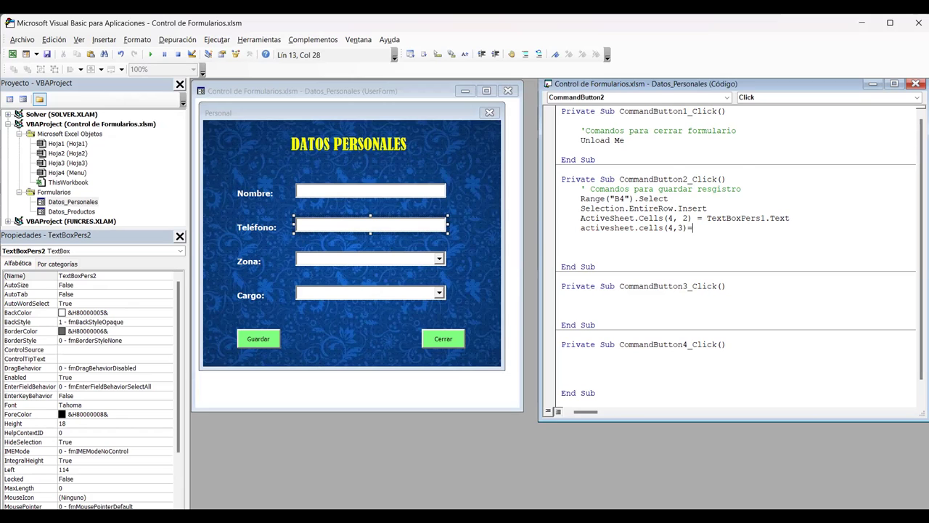
type("Text")
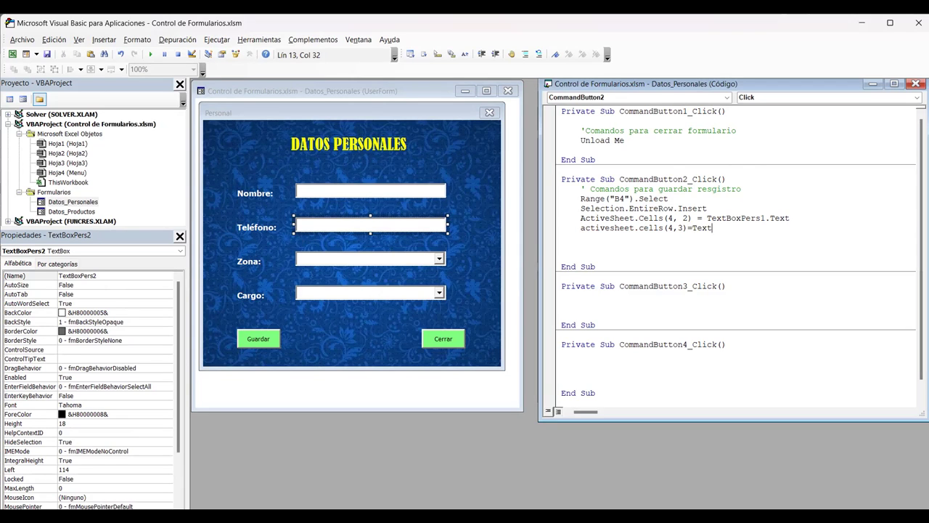
type("bo")
type("x")
type("pers2")
type(".te")
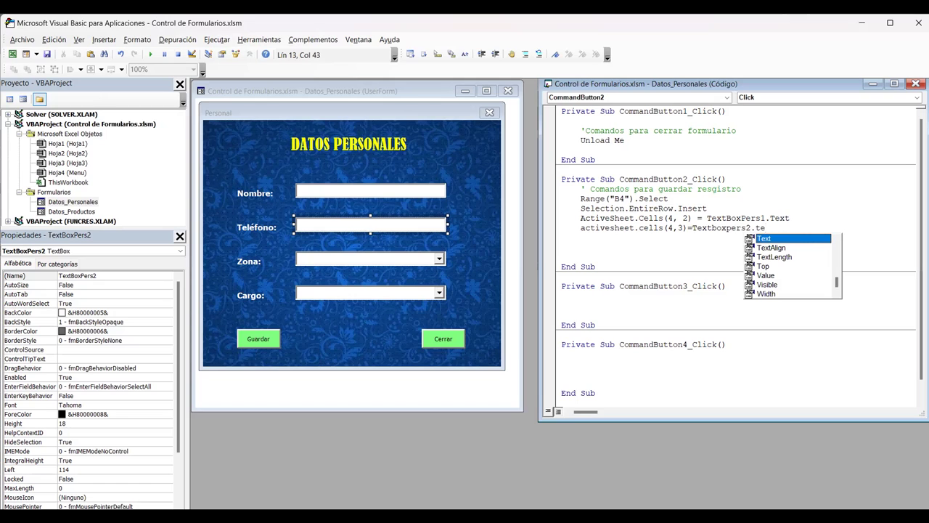
key("Tab")
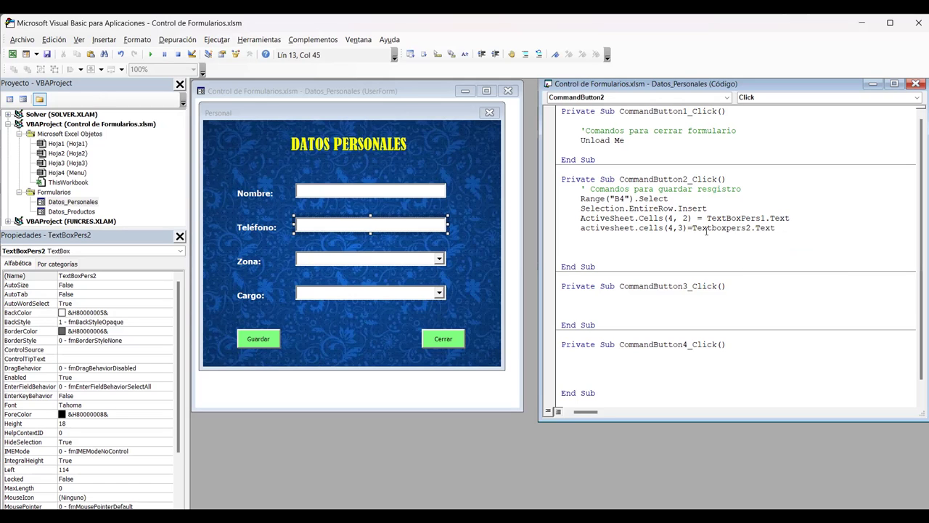
key("Return")
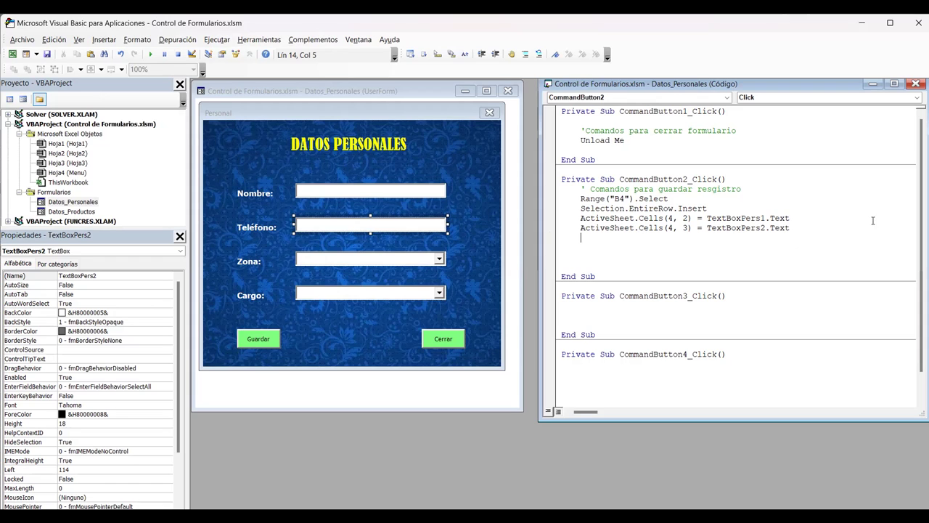
Step: Begin an ActiveSheet.Cells(4, 4)= line and look up the Zona drop-down's control name
left_click(803, 225)
key("Return")
type("active")
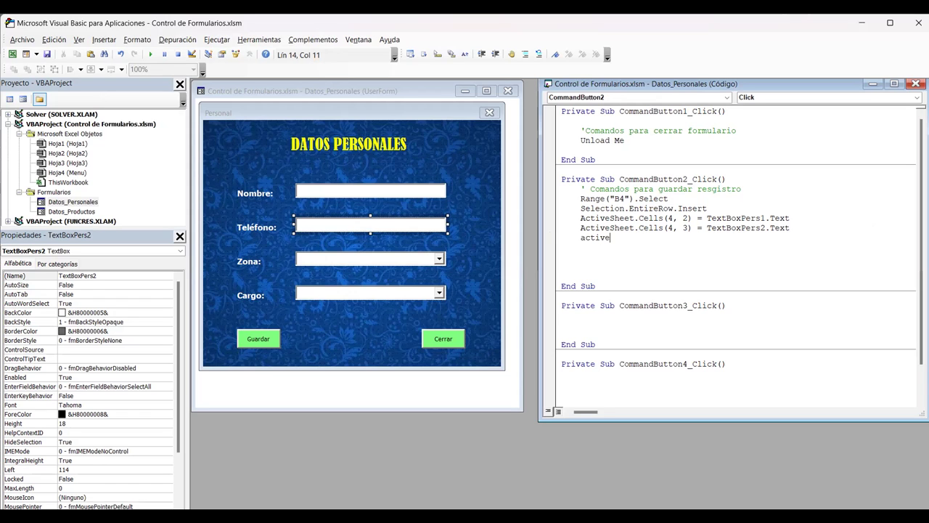
type("sheet")
type(".cells(")
type("4")
type(",")
type("4")
type(")")
type("=")
left_click(370, 263)
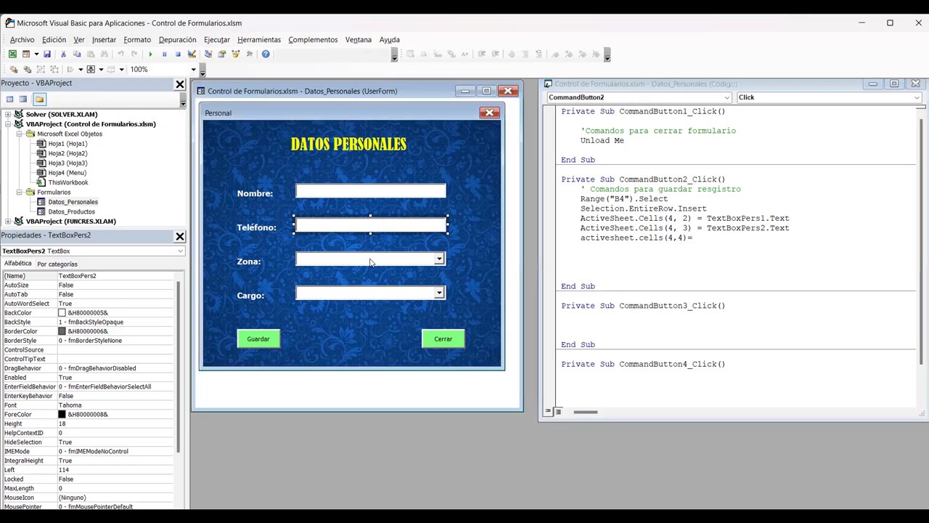
left_click(370, 263)
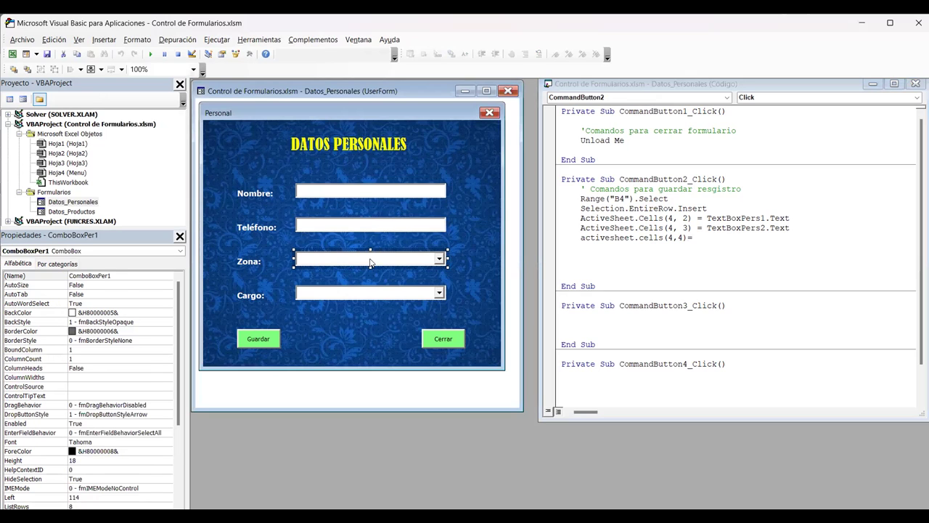
right_click(425, 262)
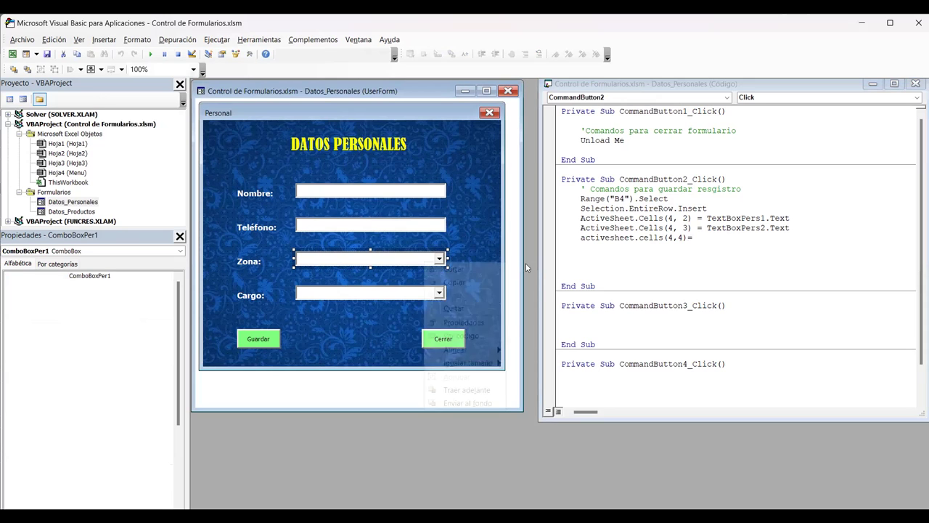
Step: Dismiss the compile error, finish the line with ComboBoxPer1.Text, and check the Cargo drop-down's name
left_click(710, 236)
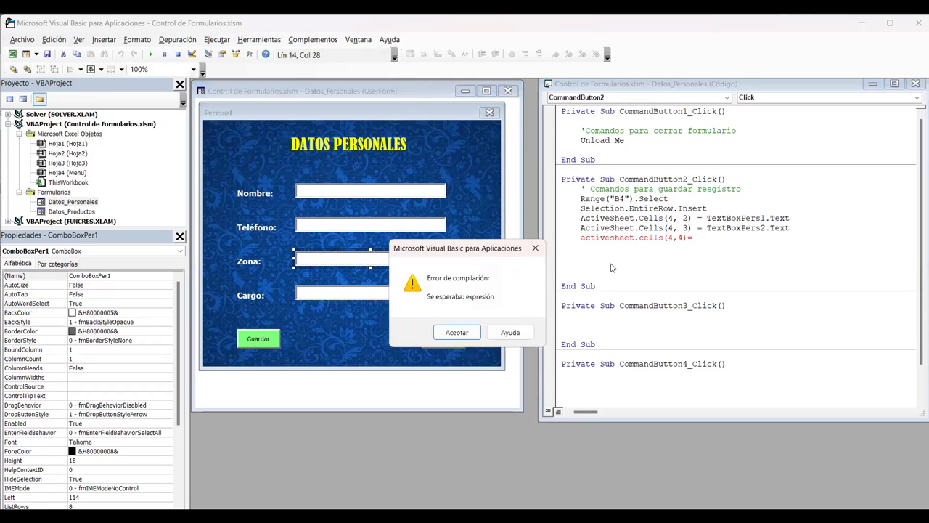
left_click(534, 248)
type("combobox")
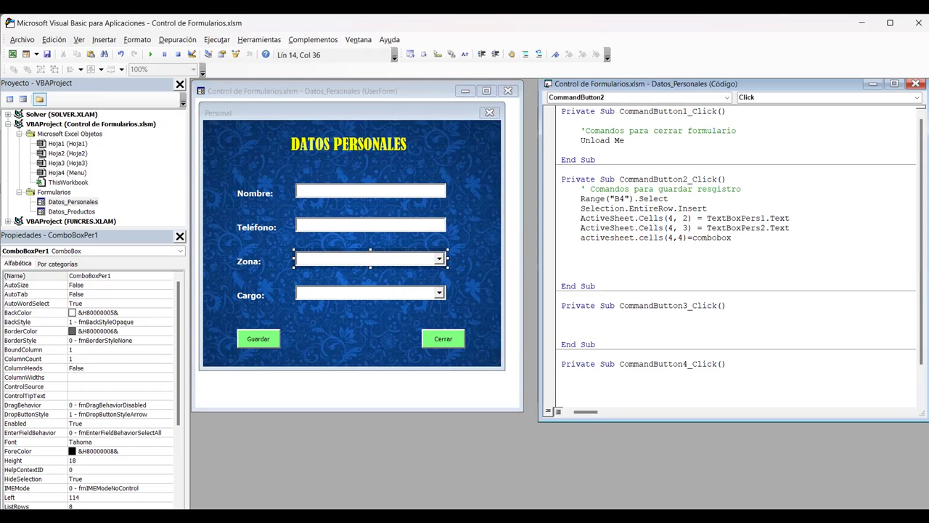
type("per1")
type(".t")
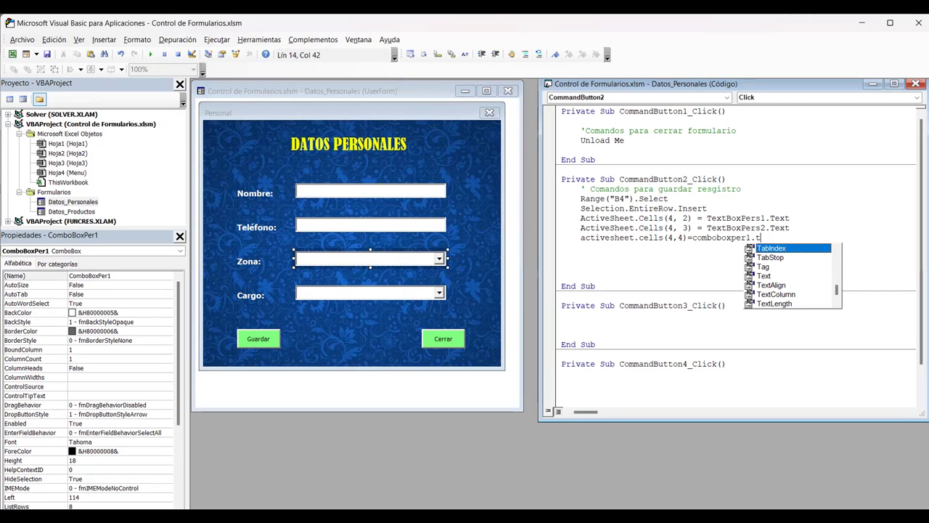
type("e")
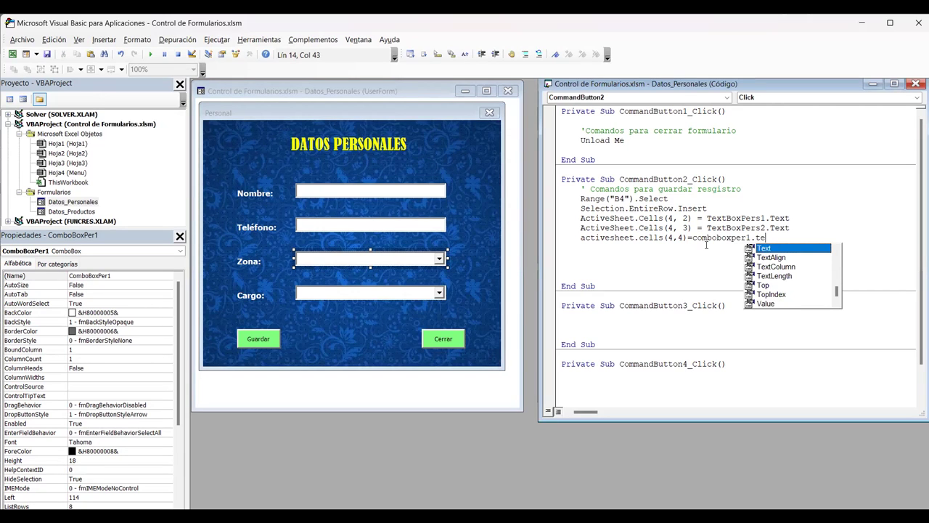
key("Return")
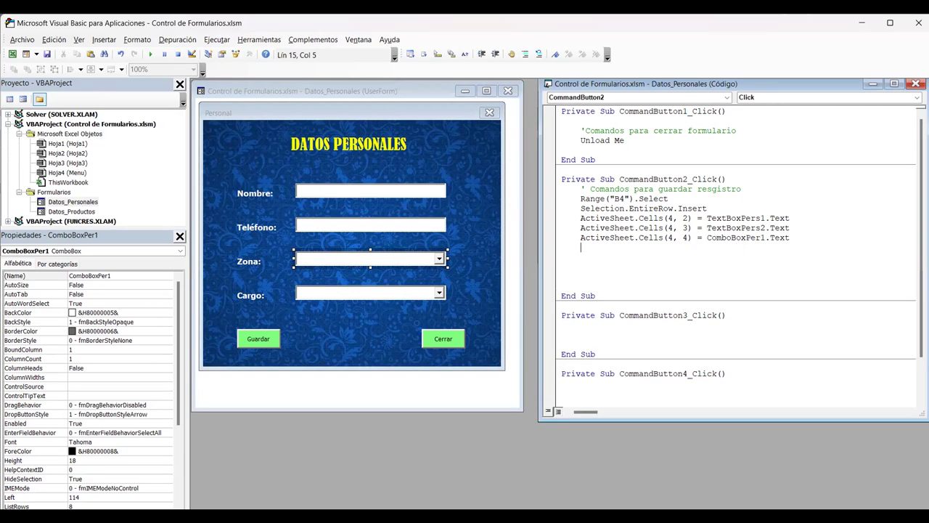
left_click(388, 295)
left_click(387, 293)
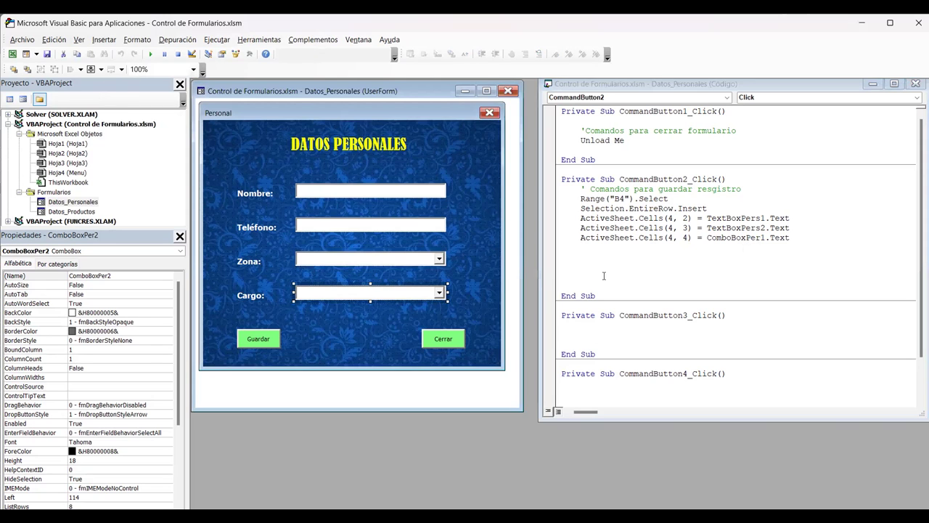
left_click(594, 249)
Step: Add the line ActiveSheet.Cells(4, 5) = ComboBoxPer2.Text to save the Cargo value
type("ac")
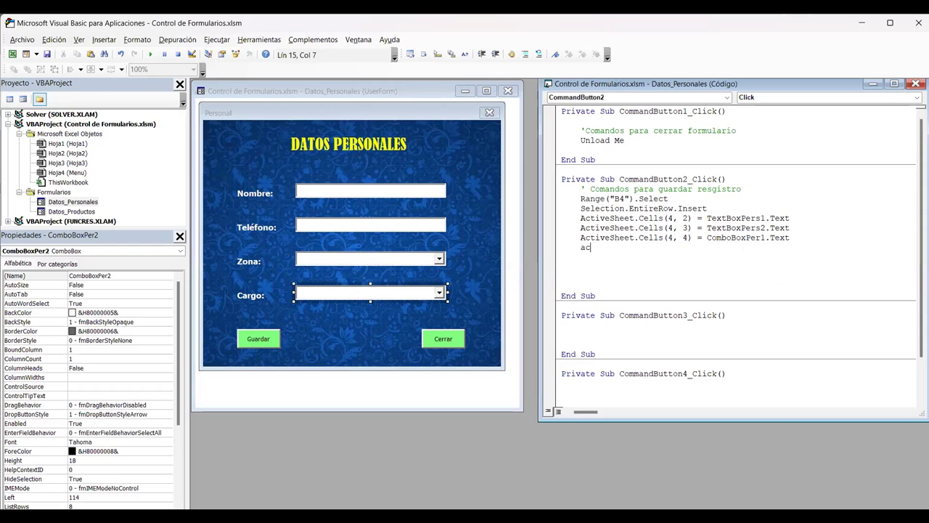
type("tiveshy")
key("BackSpace")
key("BackSpace")
type("heet")
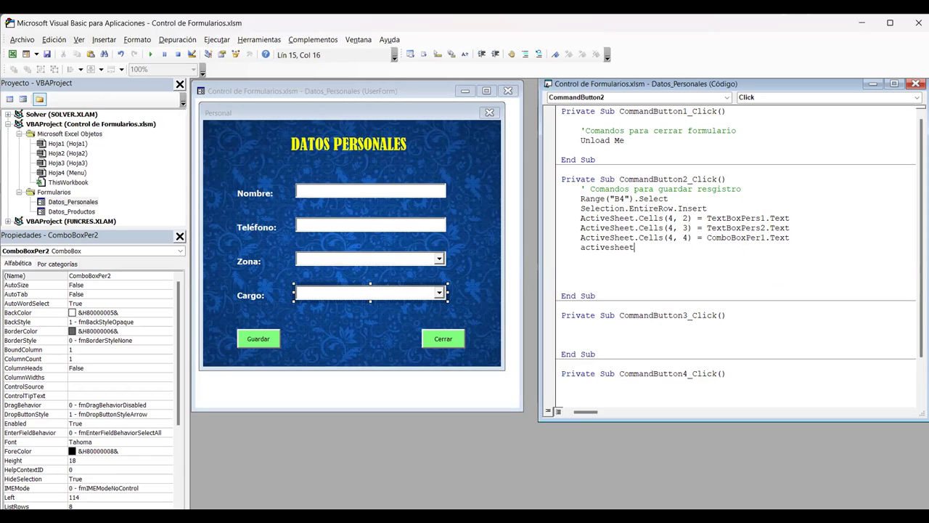
type(".clee")
key("BackSpace")
key("BackSpace")
key("BackSpace")
type("ells")
type("(")
type("4,5")
type(")")
type("=")
type("combo")
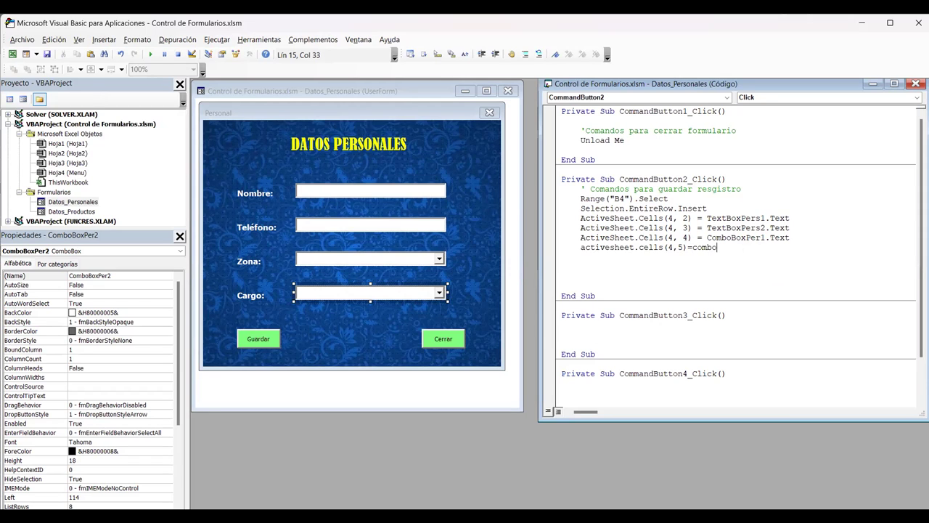
type("box")
type("per")
type("2")
type(".tex")
key("Return")
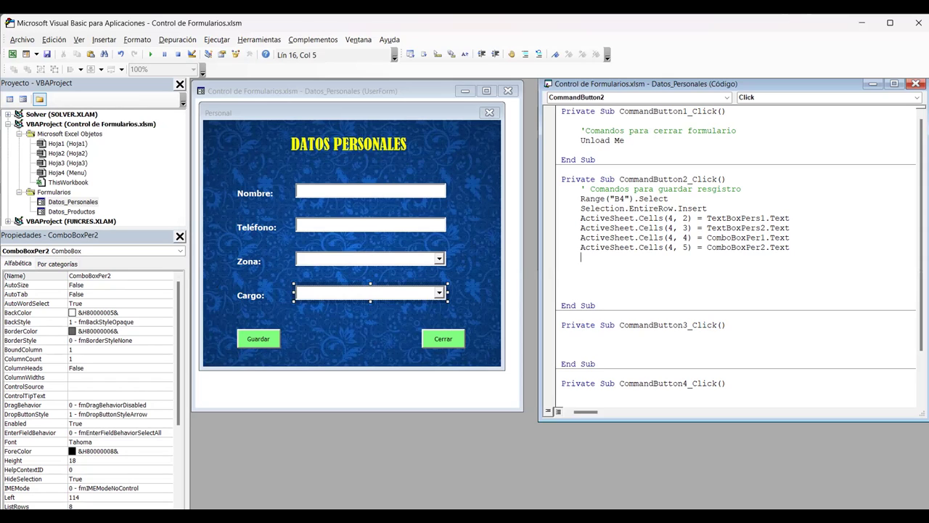
Step: Remove the extra blank lines before End Sub and add one above the save comment
key("Delete")
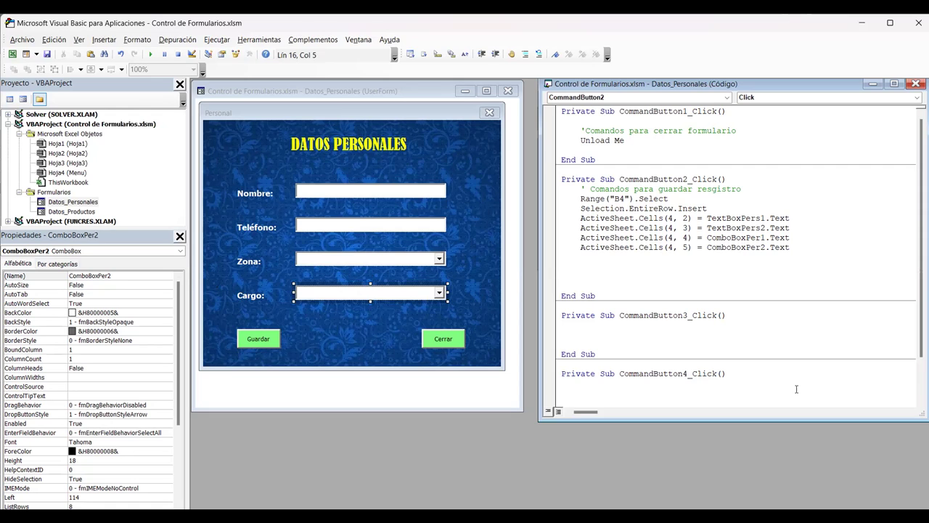
key("Delete")
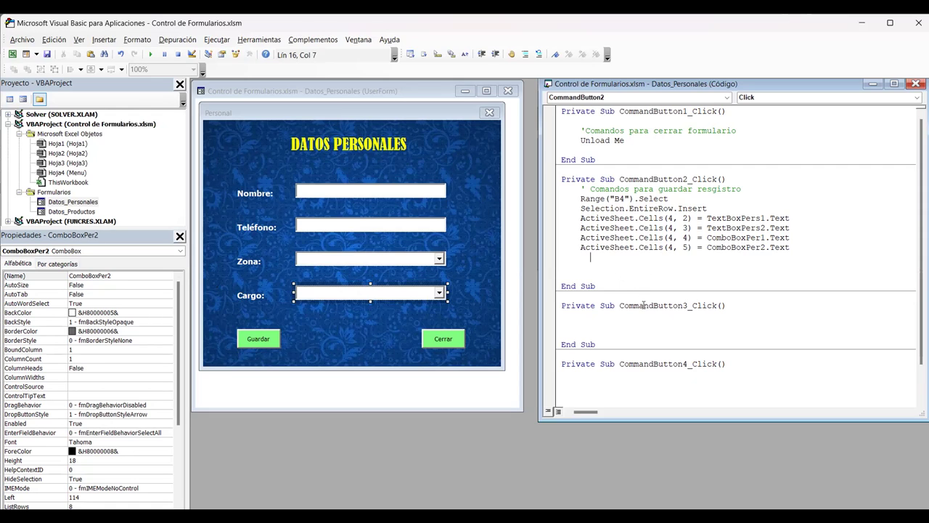
key("Delete")
key("Up")
key("Up")
key("Up")
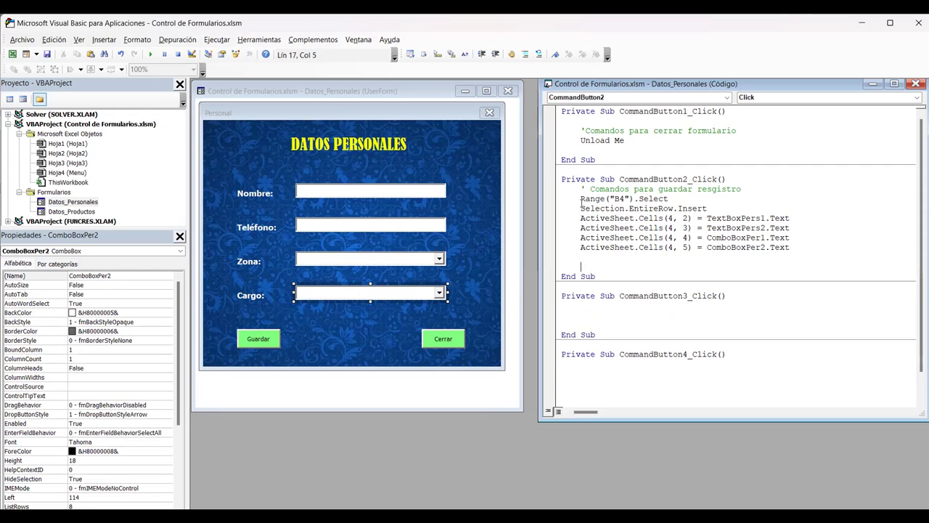
key("Return")
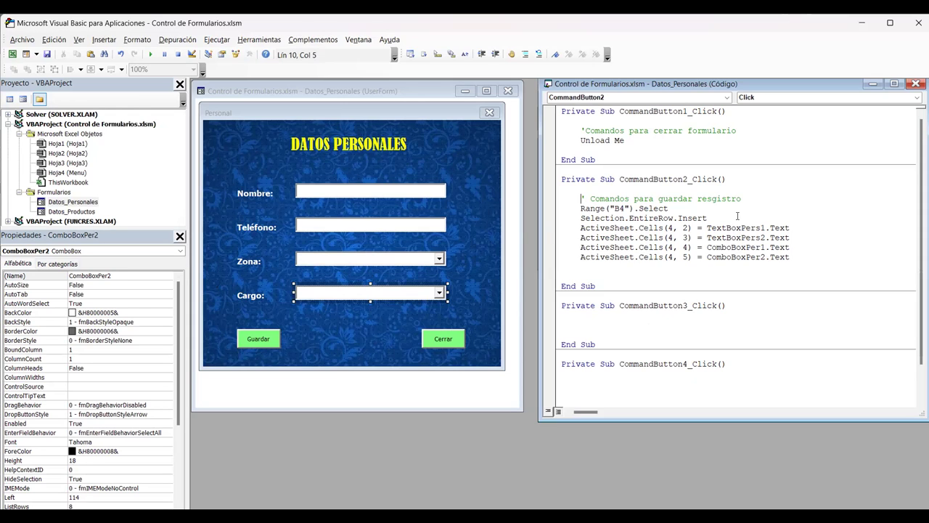
Step: Point out the cell's row/column numbers and the saved Nombre value, then return to Excel
mouse_move(667, 228)
left_mouse_down()
mouse_move(687, 228)
mouse_move(687, 247)
left_mouse_up()
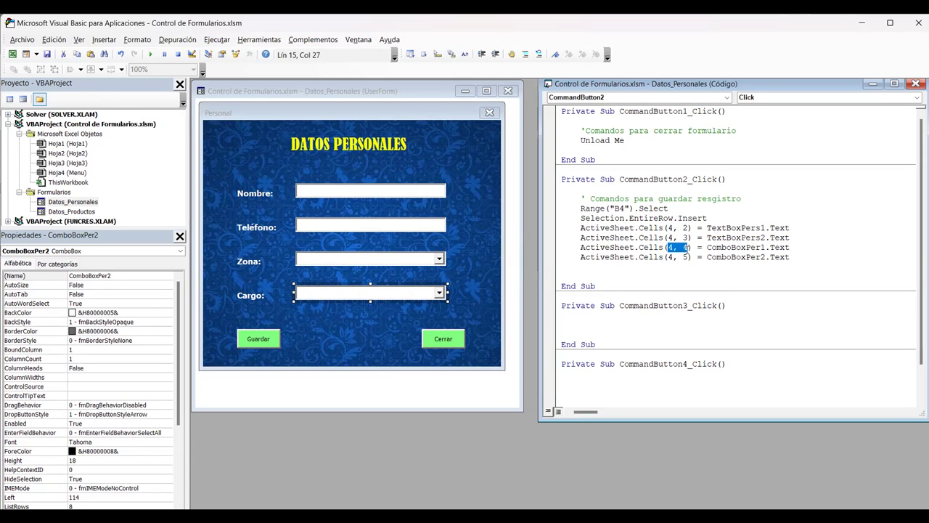
left_click_drag(707, 228, 786, 228)
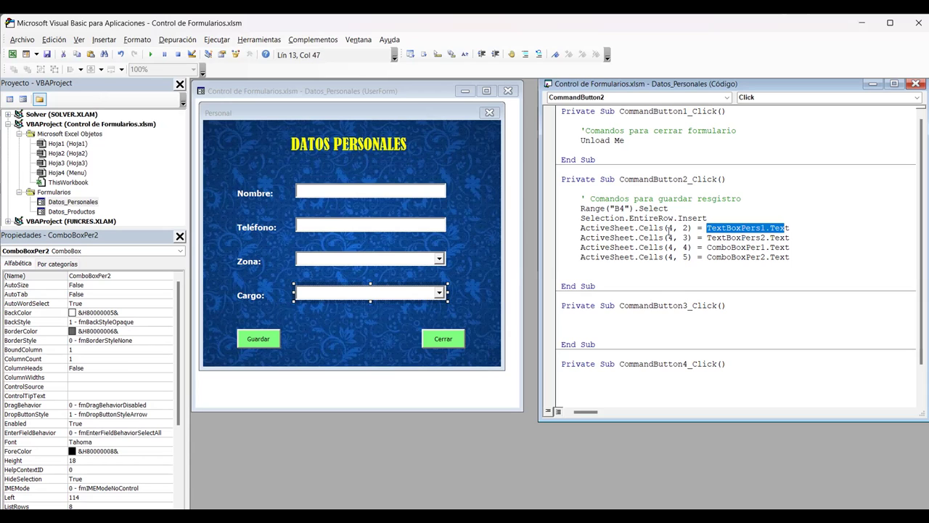
left_click(441, 190)
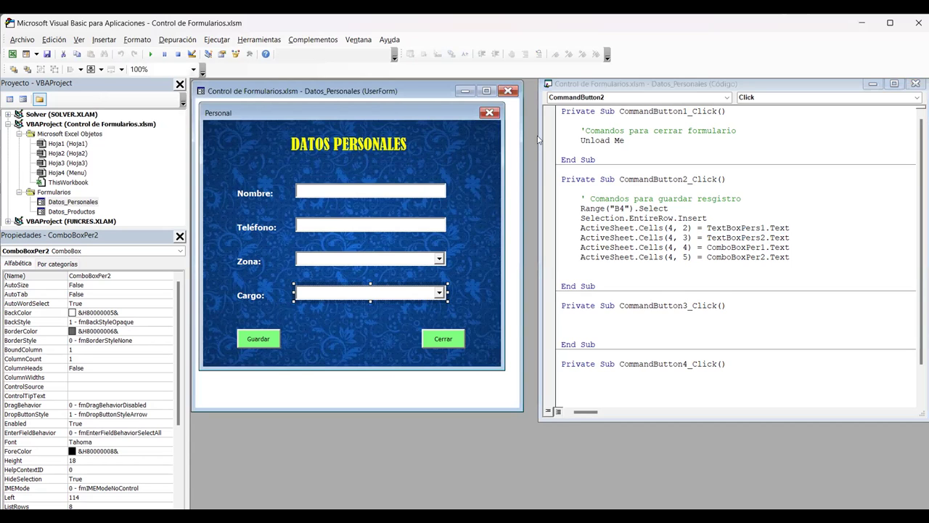
left_click(730, 277)
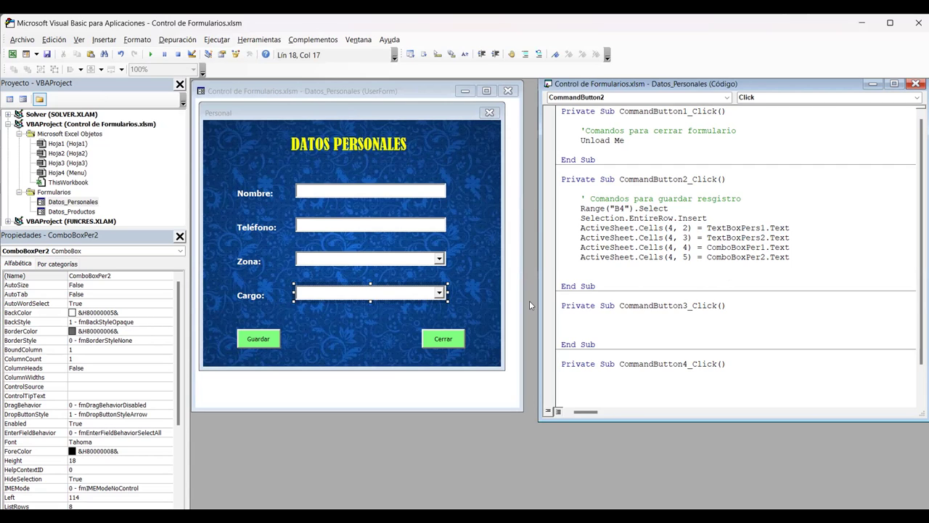
key("alt+F11")
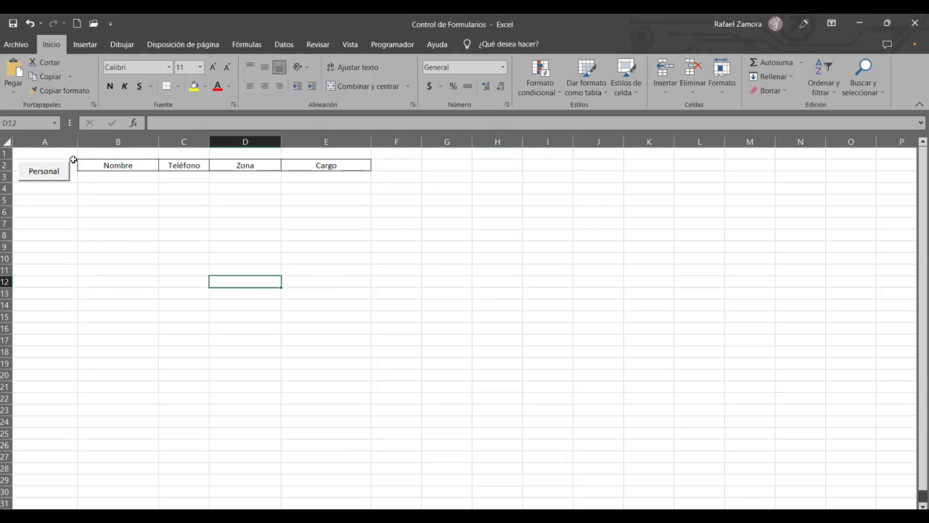
Step: Test the Personal form with a sample name and phone, close it with Cerrar, then open VBA
left_click(49, 175)
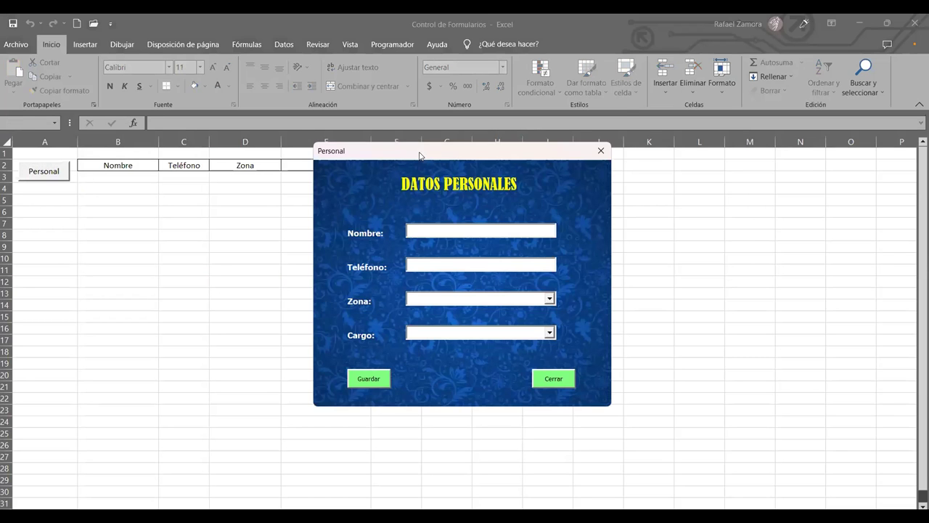
left_click_drag(419, 156, 501, 169)
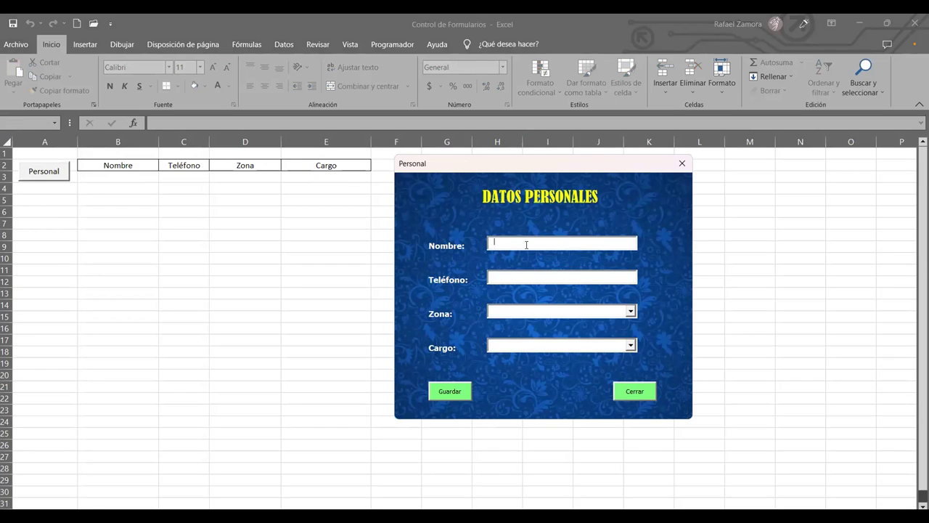
type("Arman")
key("BackSpace")
key("BackSpace")
type("do")
type("98745632")
left_click(643, 397)
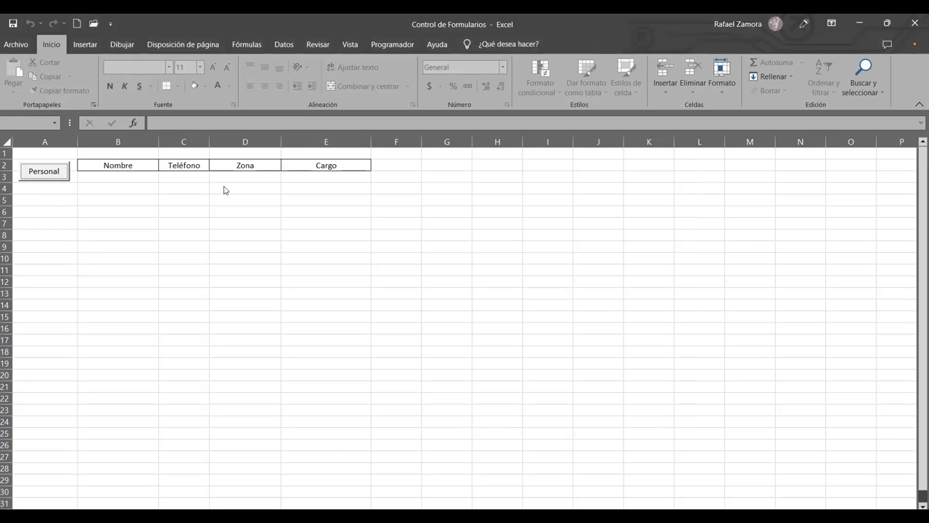
key("alt+F11")
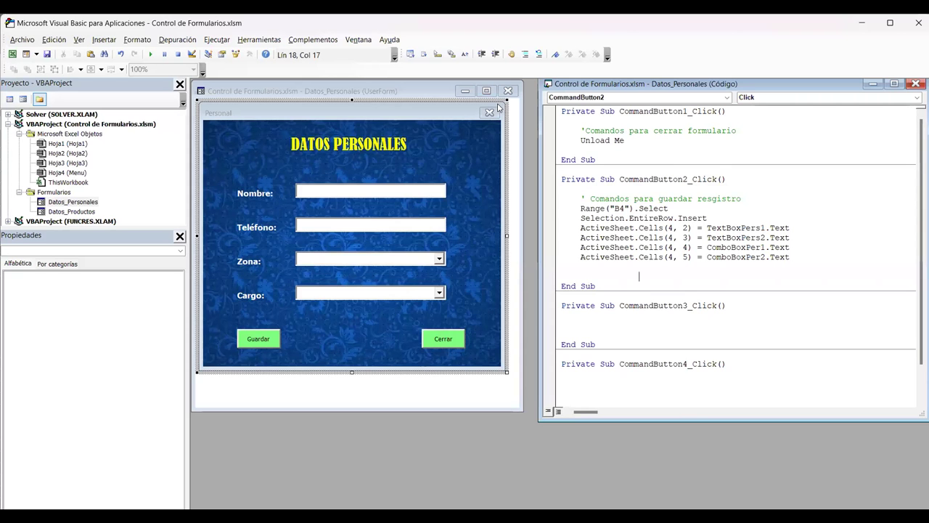
Step: Select the Nombre text box and Zona combo box, moving the Toolbox below the form
left_click(392, 88)
left_click(381, 190)
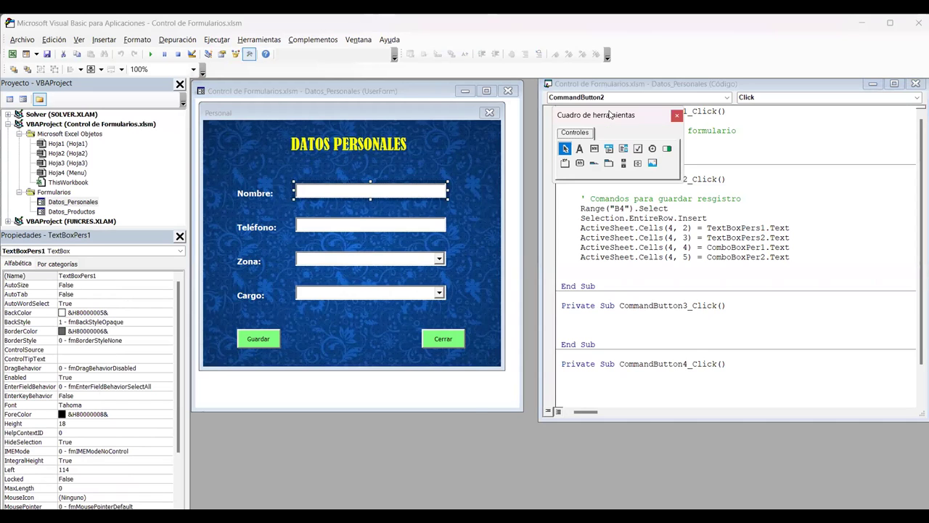
left_click_drag(610, 115, 402, 425)
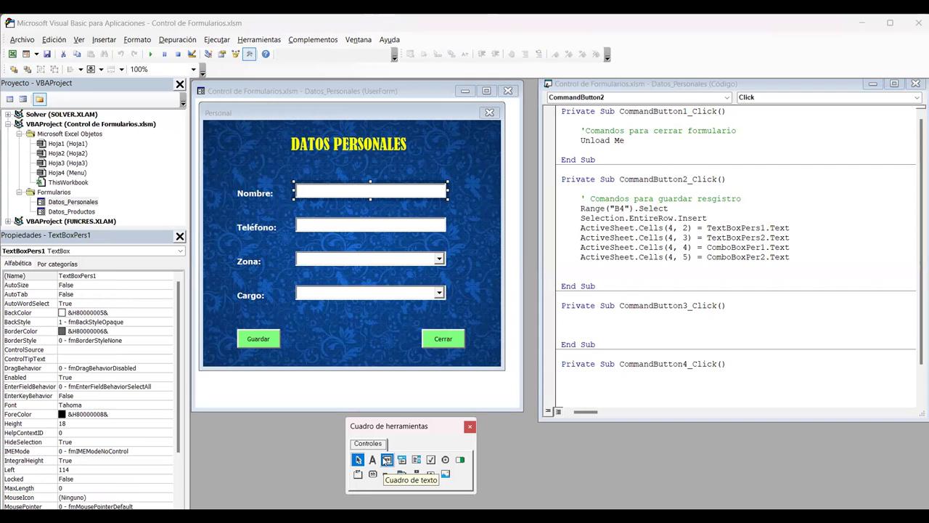
left_click(385, 461)
left_click(411, 257)
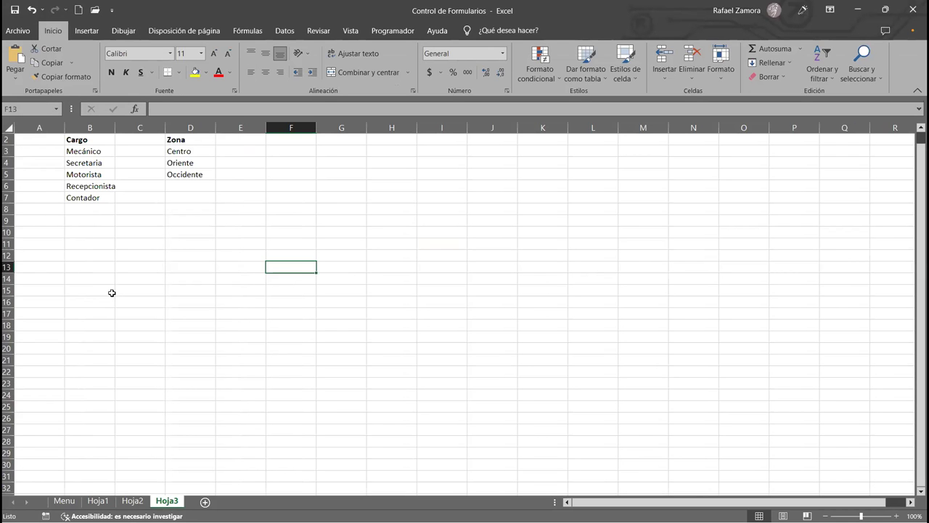
Step: Select B3:B7 and D3:D5 on Hoja3 to show they are named cargo and zona
left_click(112, 292)
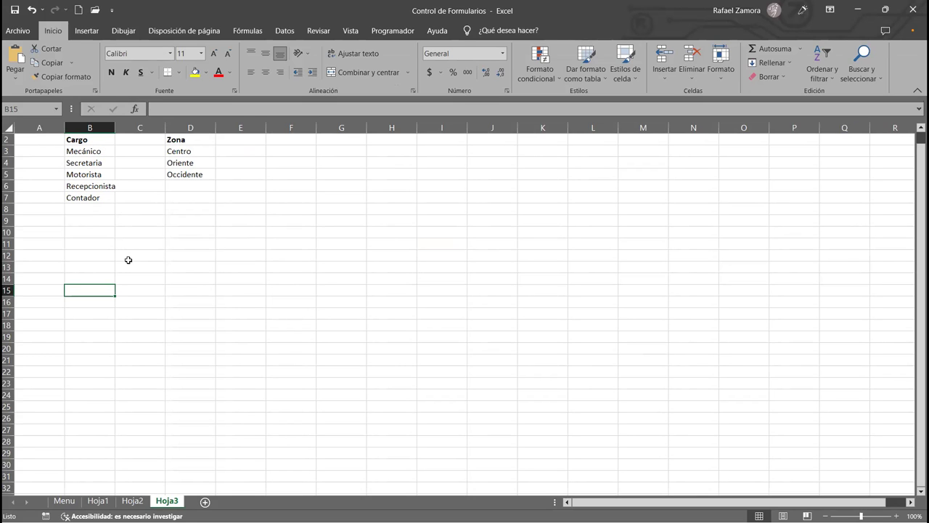
key("alt+F11")
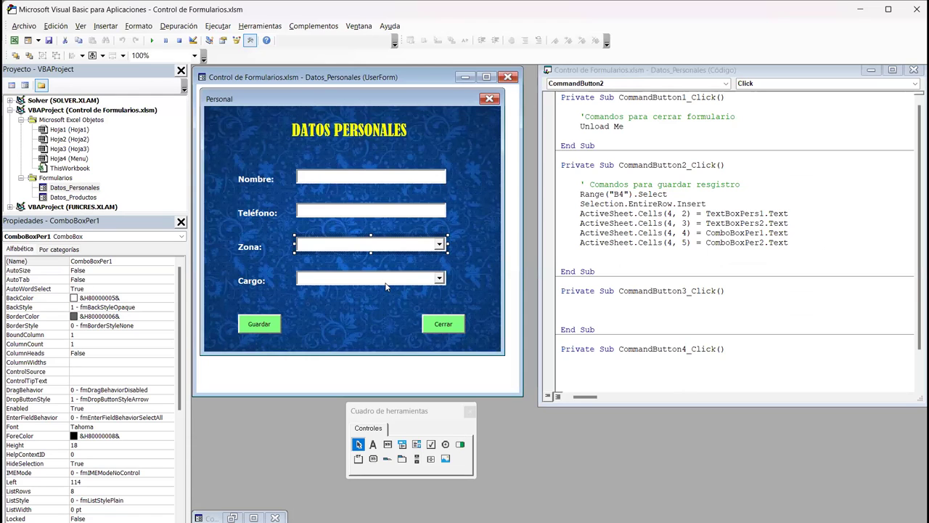
key("alt+F11")
left_click(99, 151)
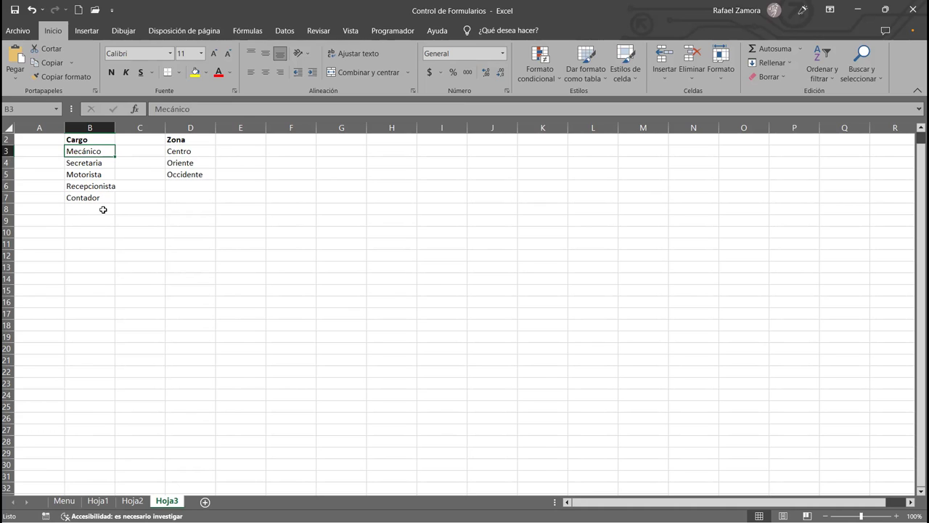
left_click(206, 152)
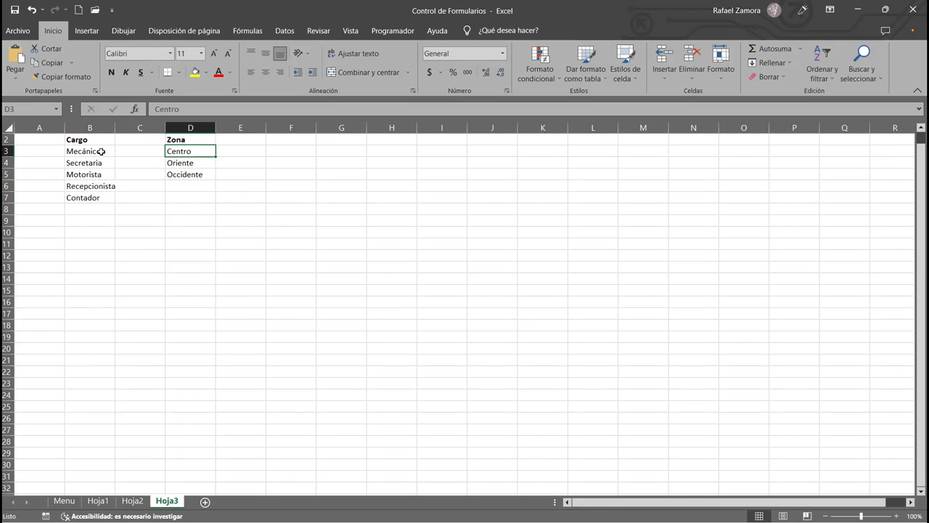
left_click_drag(101, 151, 93, 198)
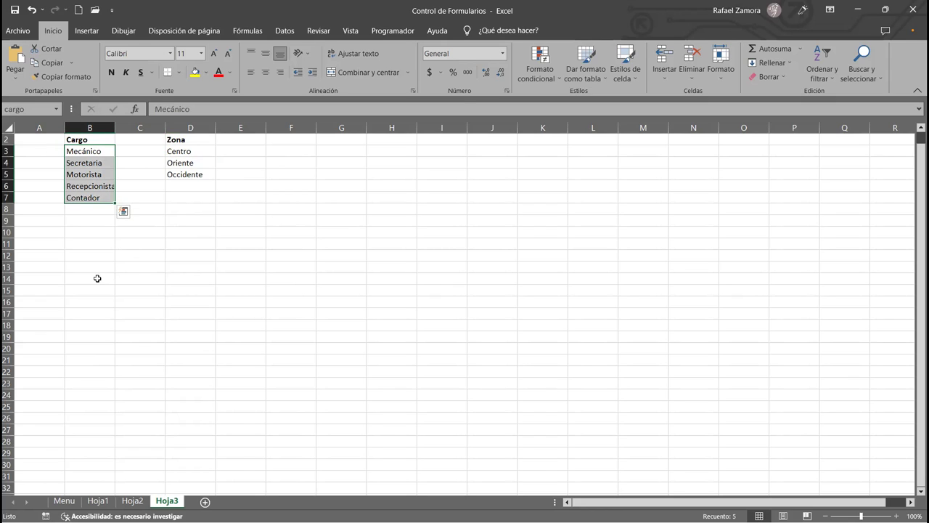
left_click_drag(181, 150, 186, 173)
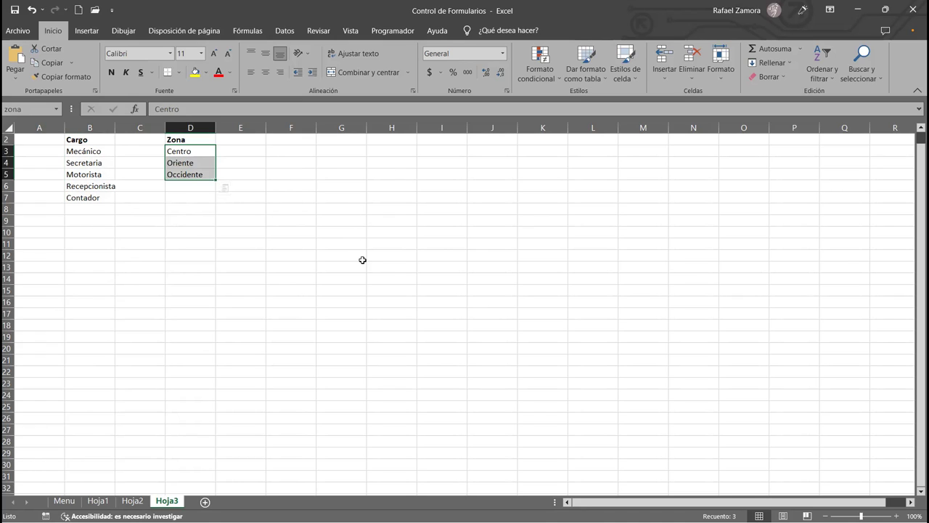
left_click(363, 262)
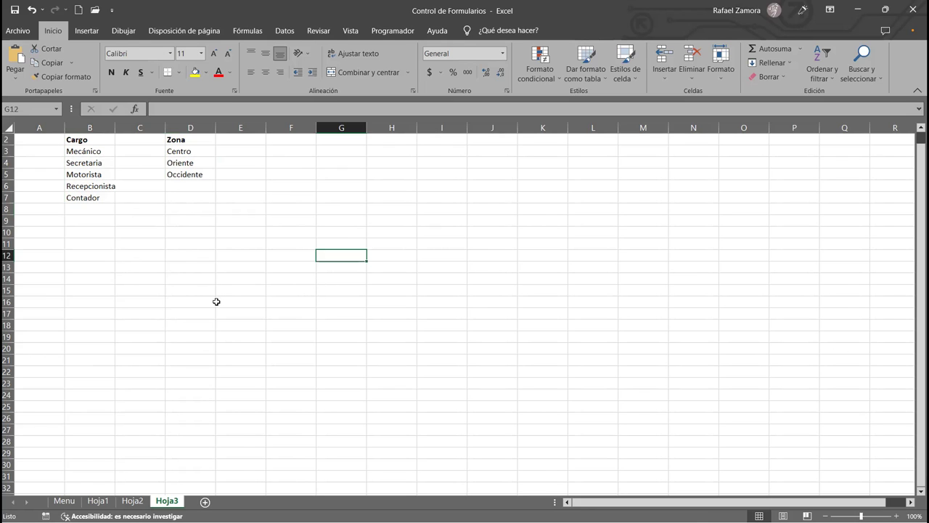
Step: On Hoja1, point out cells B4 through E4 and the record area B4:E6
left_click(98, 500)
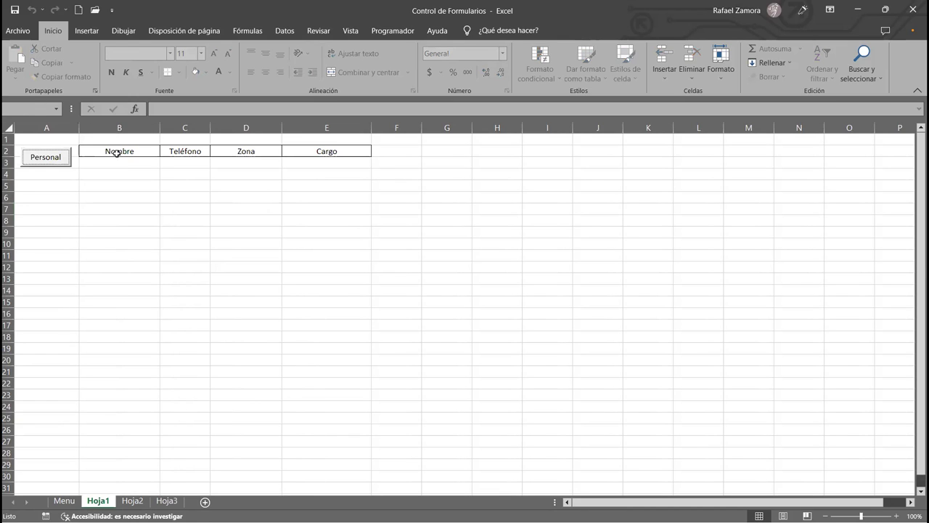
left_click(114, 172)
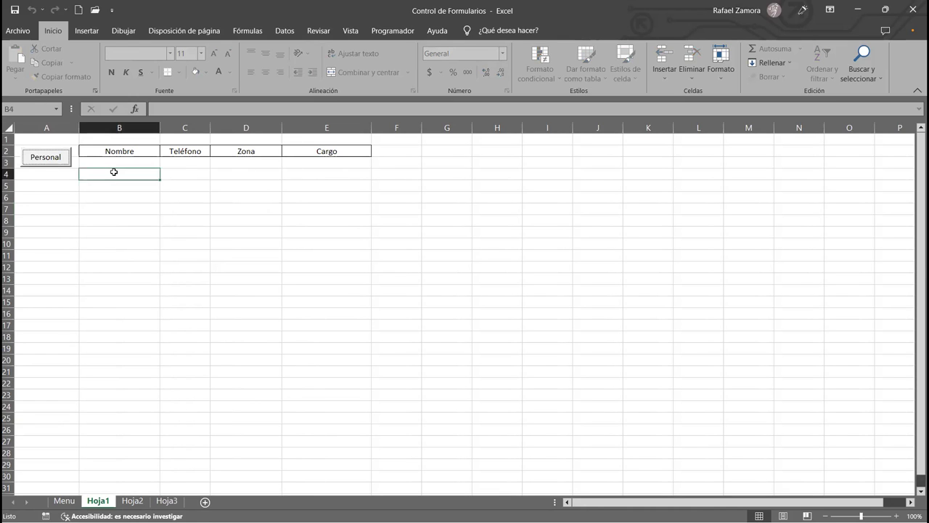
left_click(176, 172)
left_click(249, 174)
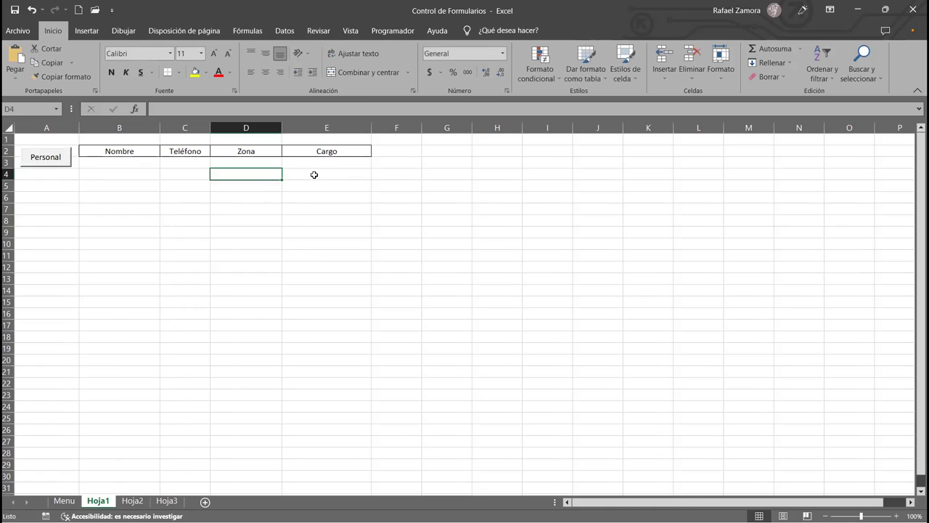
left_click(312, 174)
left_click_drag(100, 173, 309, 196)
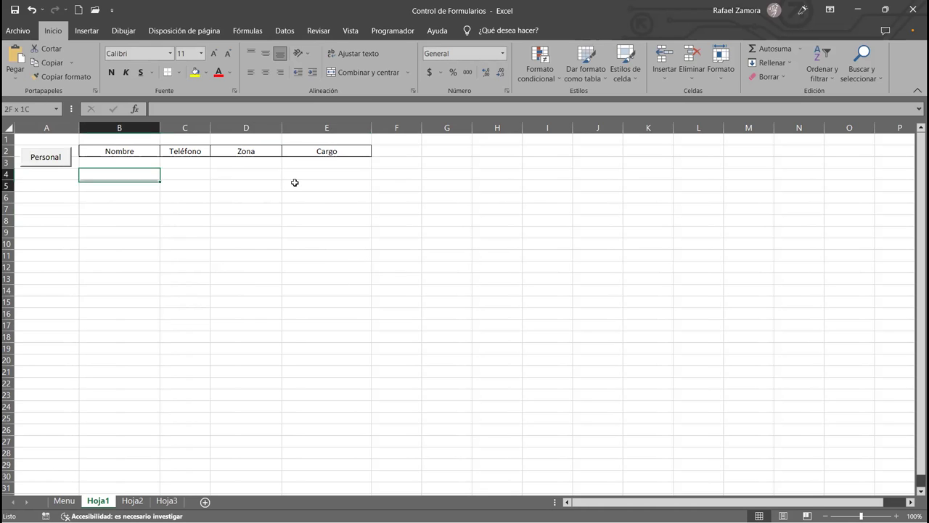
left_click(574, 335)
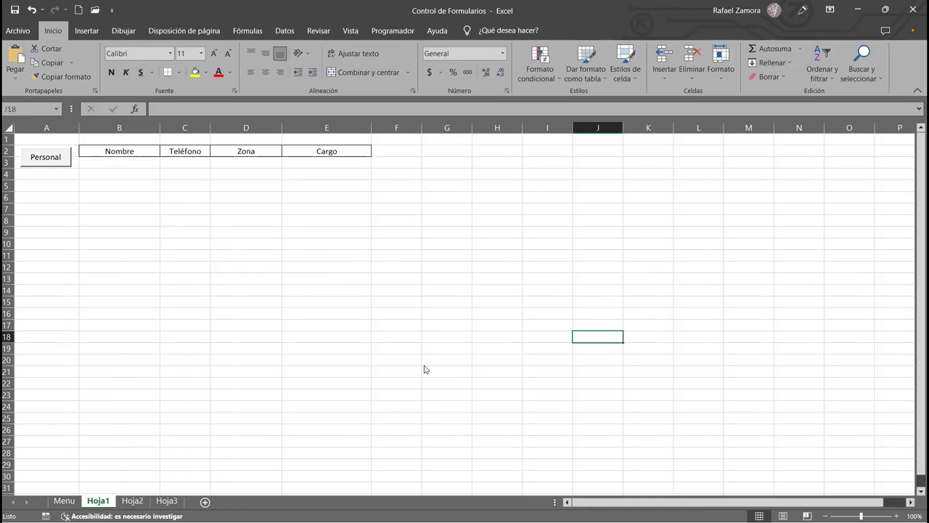
Step: Glance at the Hoja3 lists, return to Hoja1, and bring up the Datos_Personales form in VBA
key("alt+F11")
key("alt+F11")
left_click(167, 501)
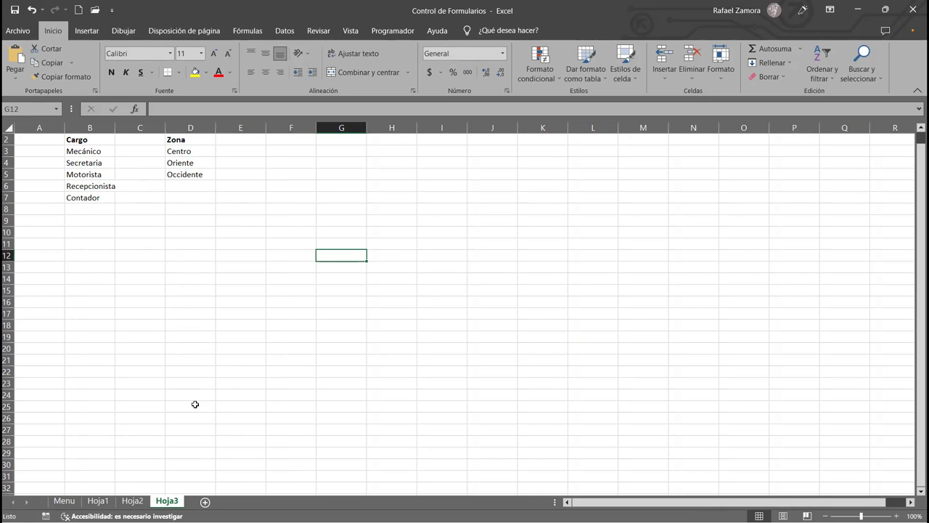
left_click(102, 502)
left_click(249, 324)
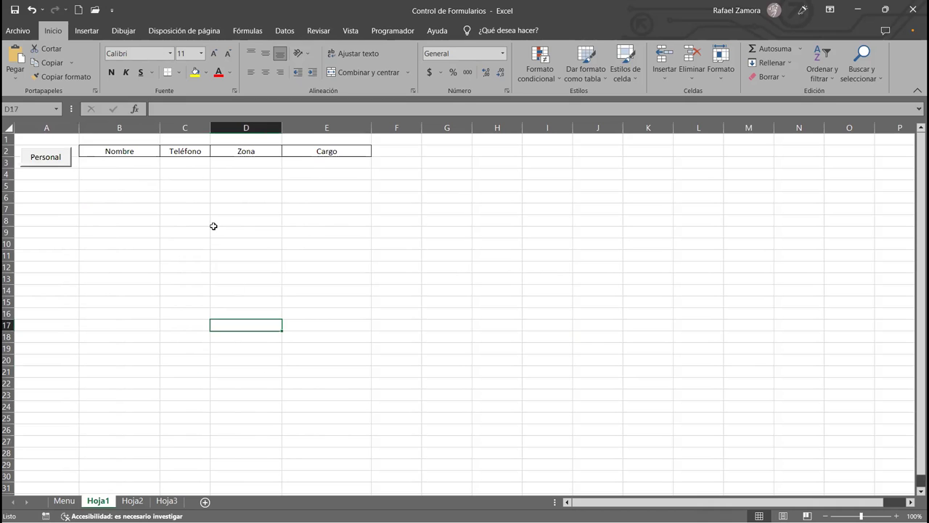
key("alt+F11")
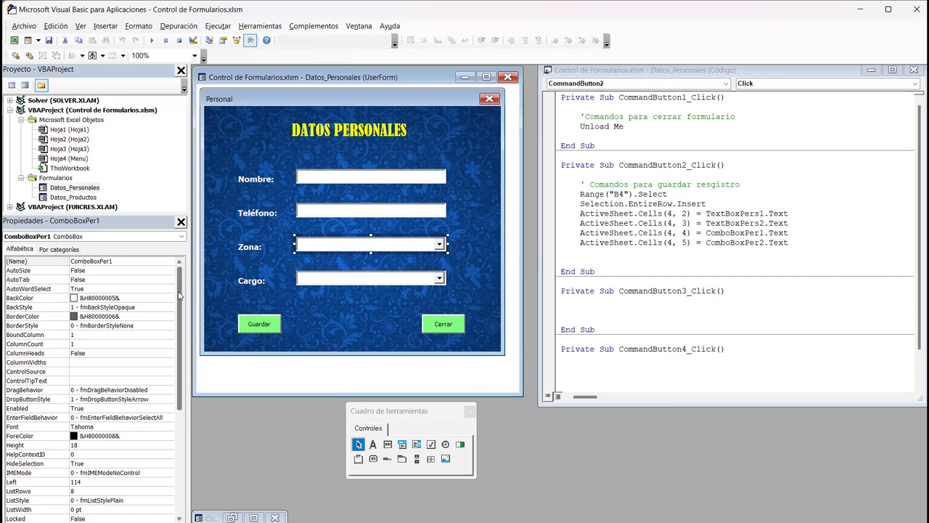
Step: Set the Zona combo box (ComboBoxPer1) RowSource to zona
left_click_drag(178, 296, 173, 368)
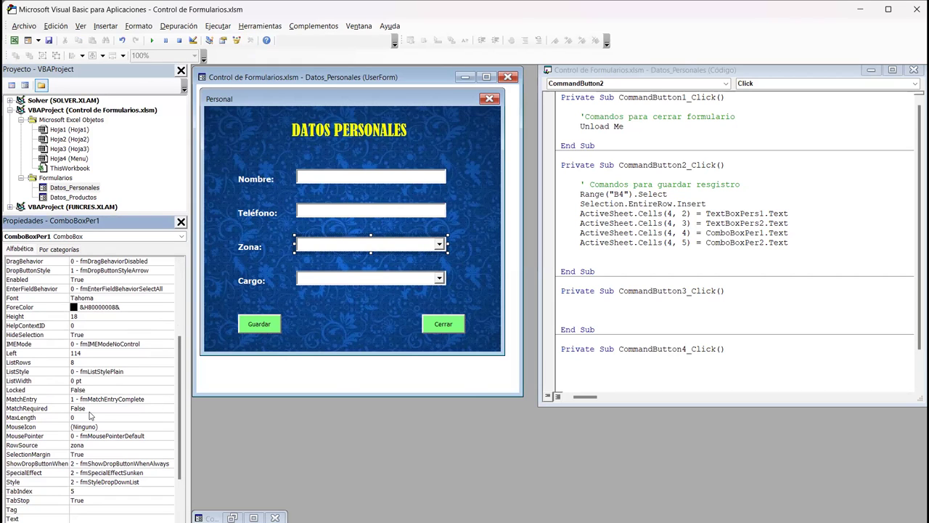
left_click(88, 445)
double_click(88, 445)
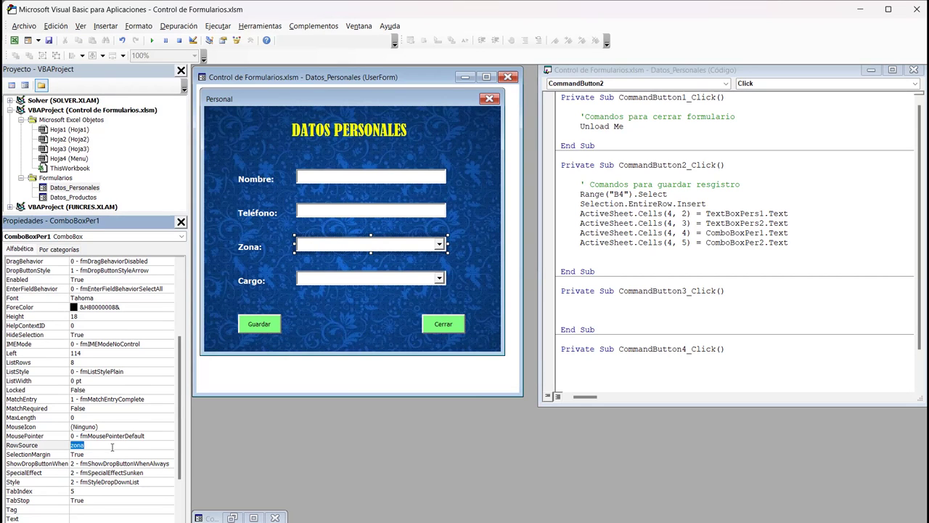
type("zona")
scroll(78, 428, "down", 2)
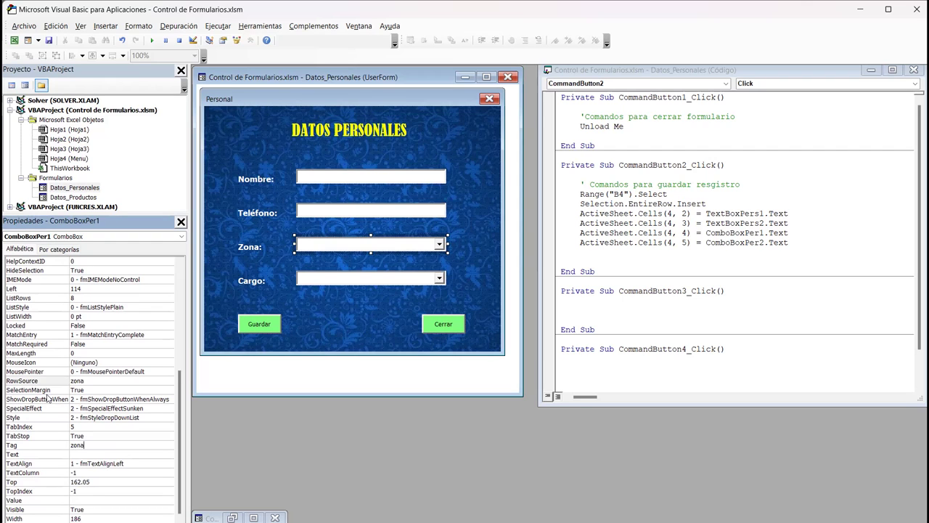
left_click(116, 380)
Step: Check that the Cargo combo box (ComboBoxPer2) RowSource is cargo
left_click(353, 281)
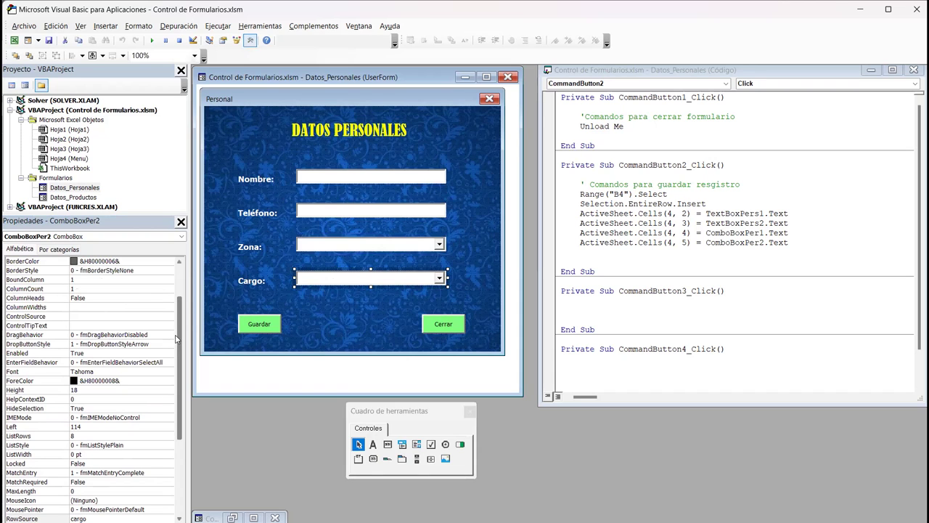
left_click_drag(179, 341, 180, 414)
left_click(81, 380)
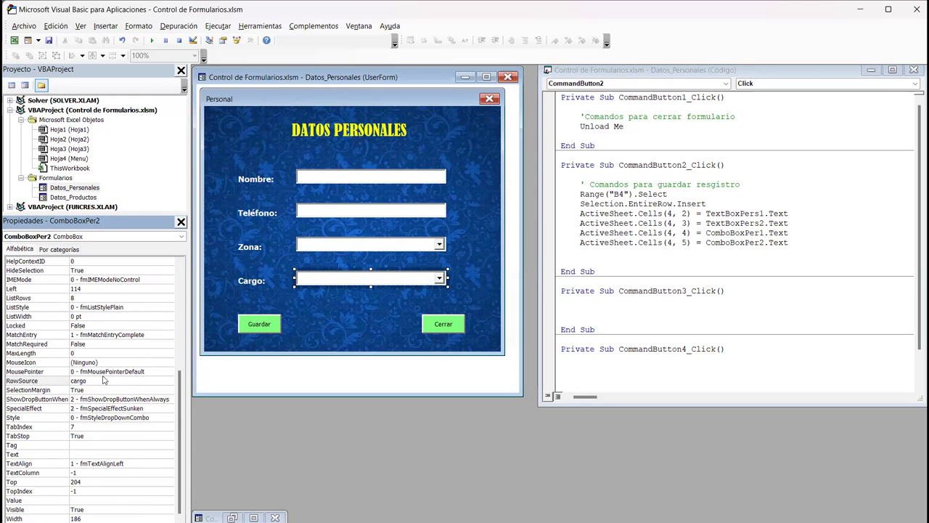
left_click(97, 380)
Step: Look through the Hoja2 Producto table and Hoja3, ending on the Hoja1 personnel sheet
key("alt+F11")
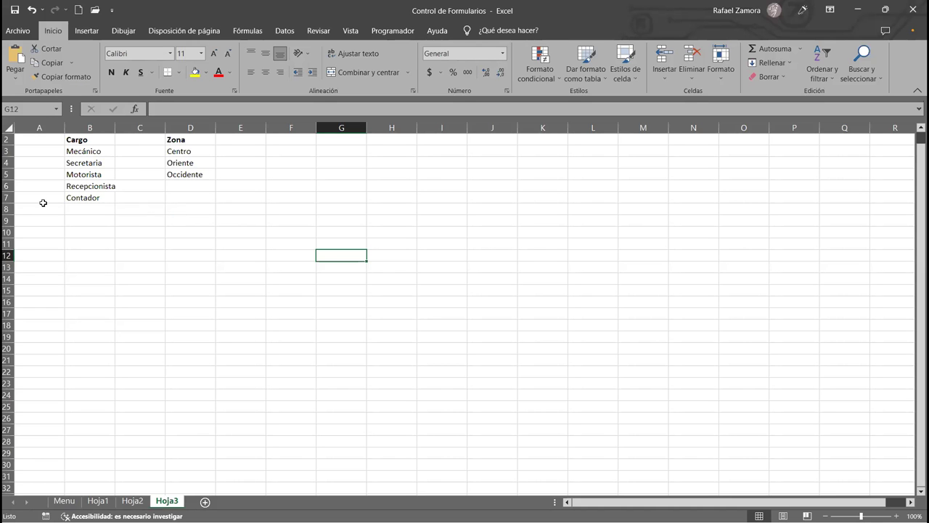
left_click(134, 501)
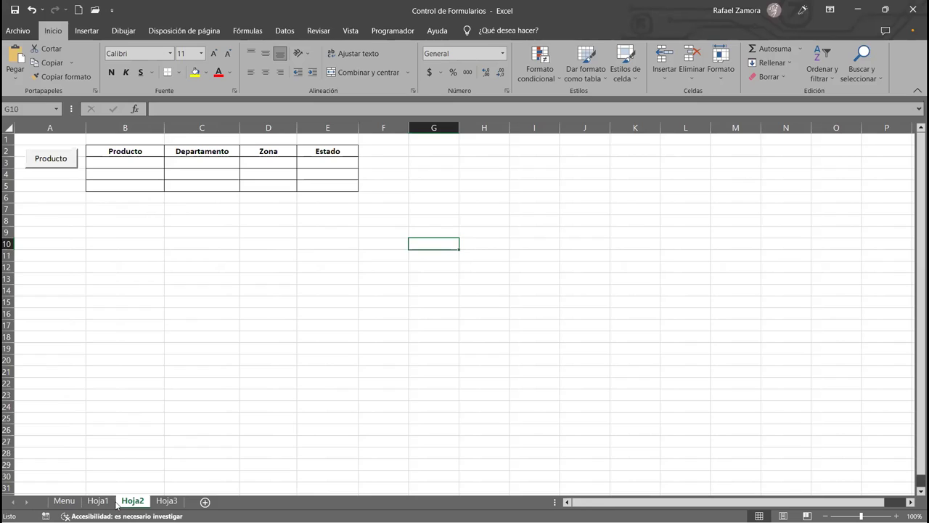
left_click(430, 153)
left_click(604, 198)
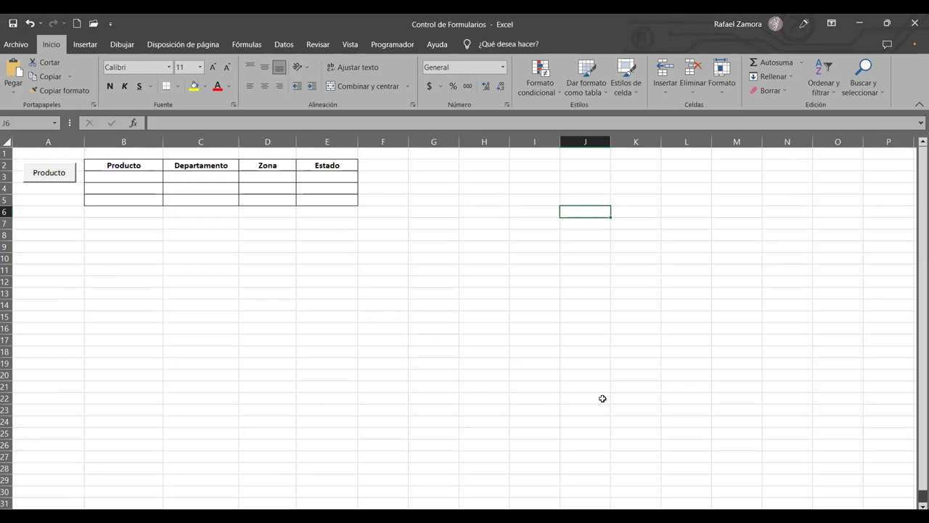
left_click(685, 389)
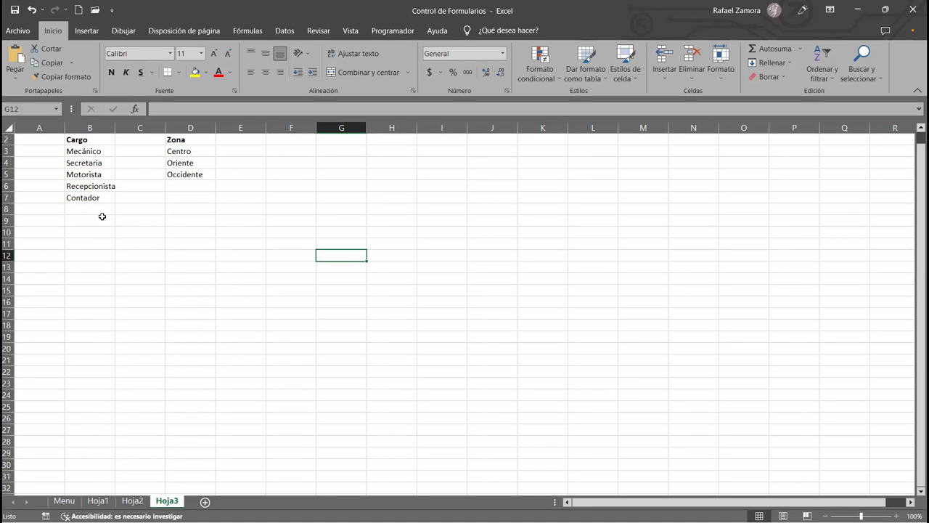
left_click(95, 494)
left_click(96, 498)
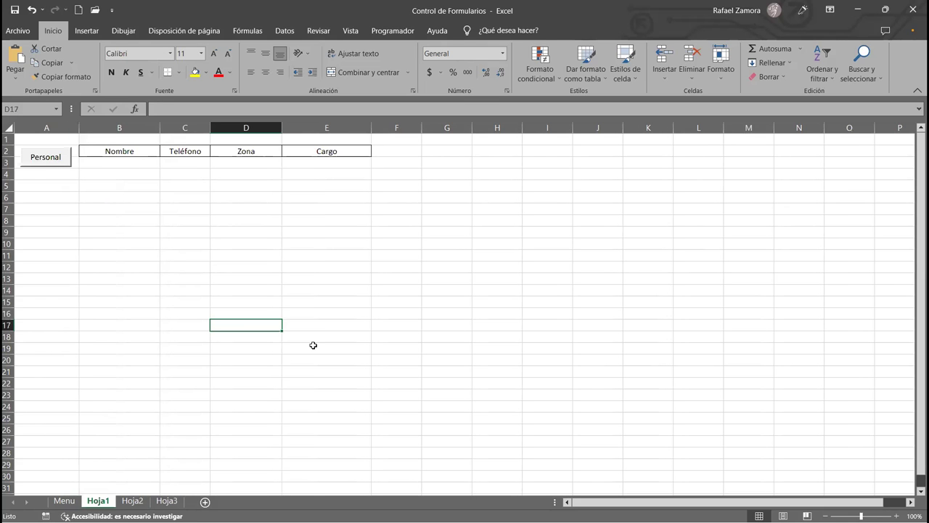
Step: Glance at the save-record code in VBA and come back to Hoja1
key("alt+F11")
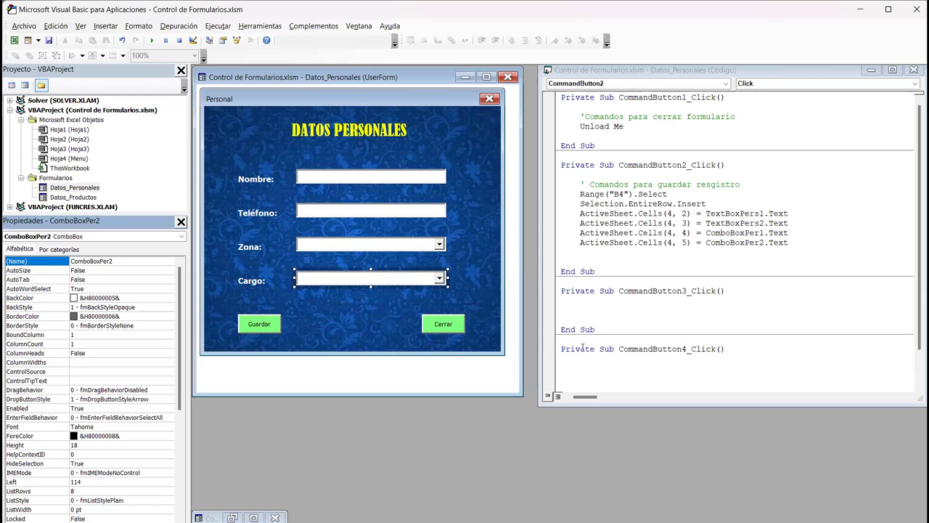
left_click(745, 252)
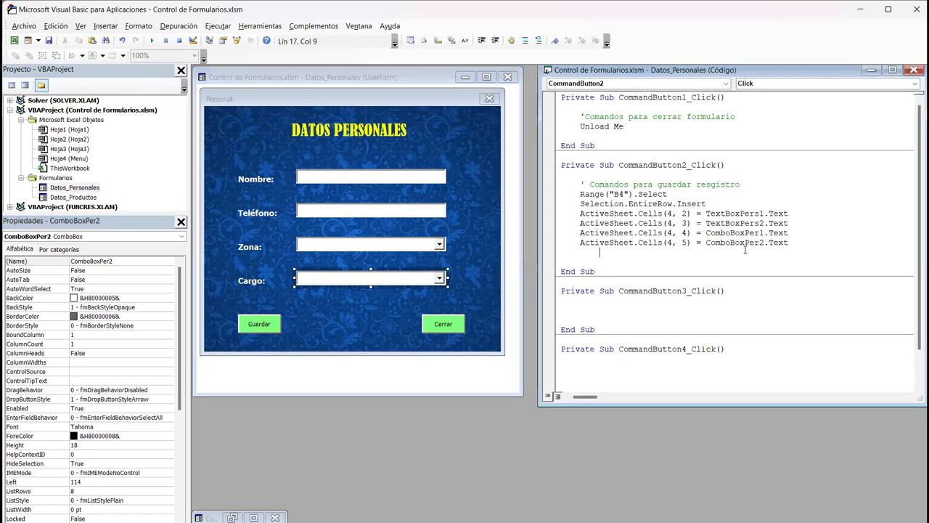
key("alt+F11")
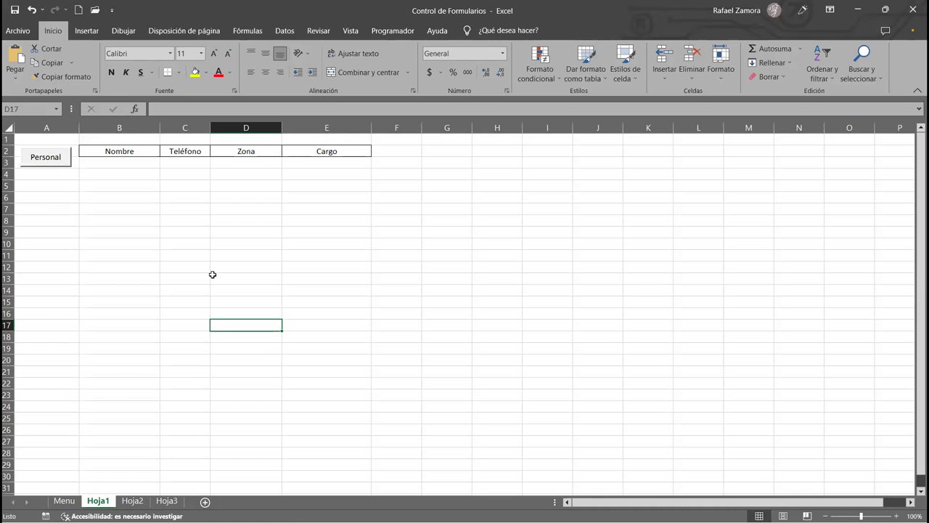
left_click(163, 235)
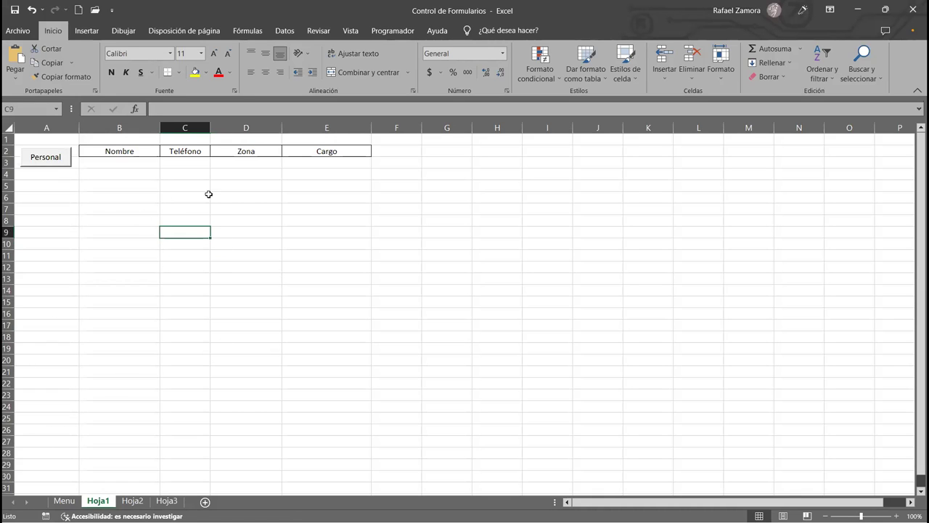
Step: Fill the Personal form with a sample name and phone, Centro and Mecánico, and save it with Guardar
left_click(47, 157)
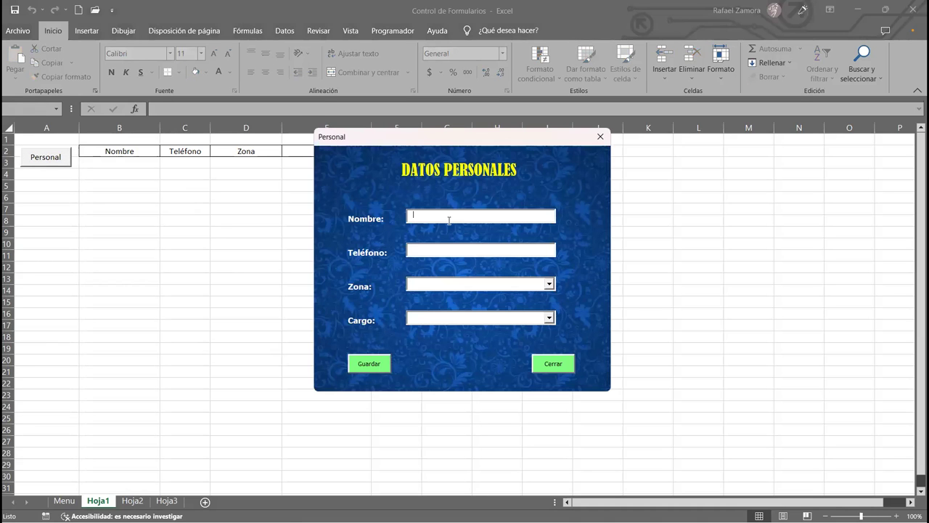
type("Mauricio")
left_click(464, 250)
type("45632587")
left_click(548, 284)
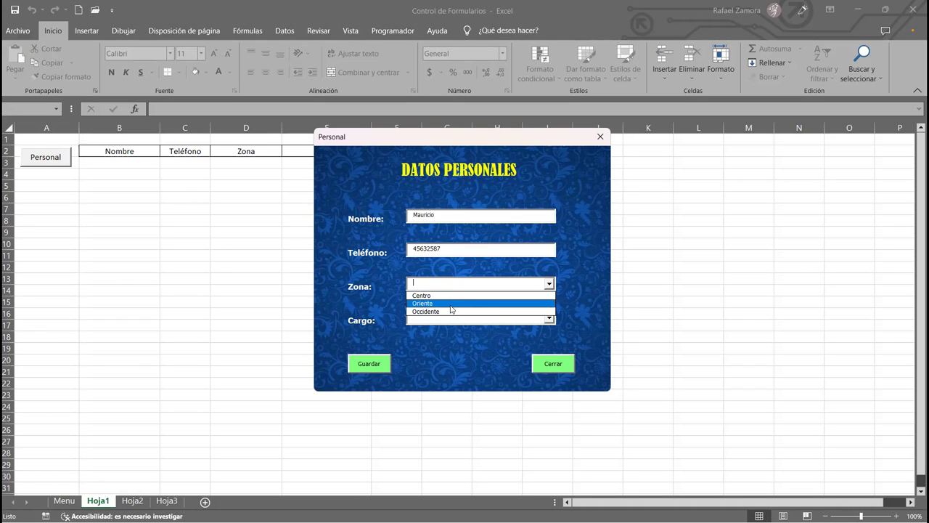
left_click(451, 296)
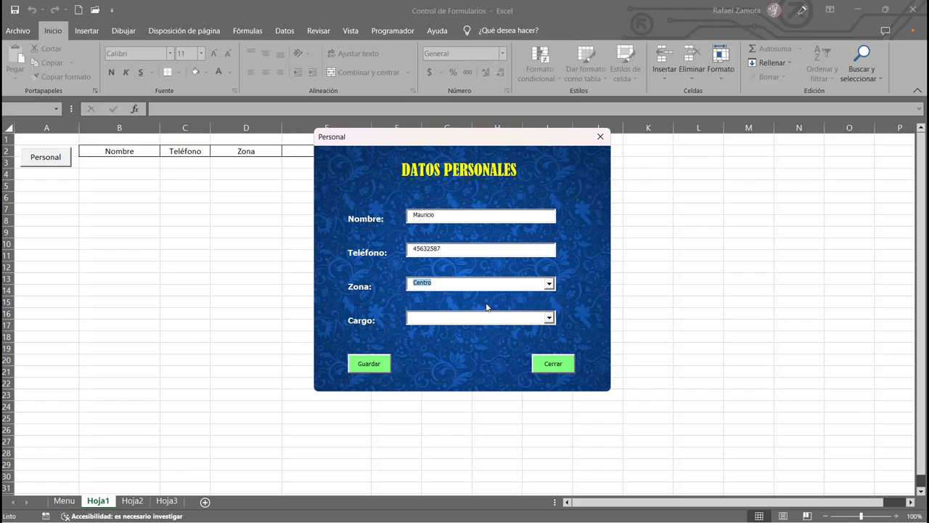
left_click(550, 318)
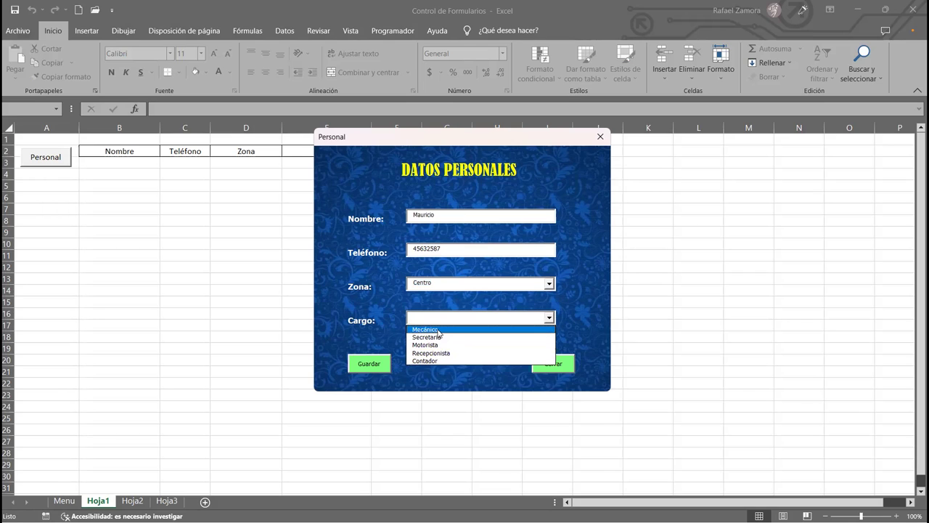
left_click(434, 330)
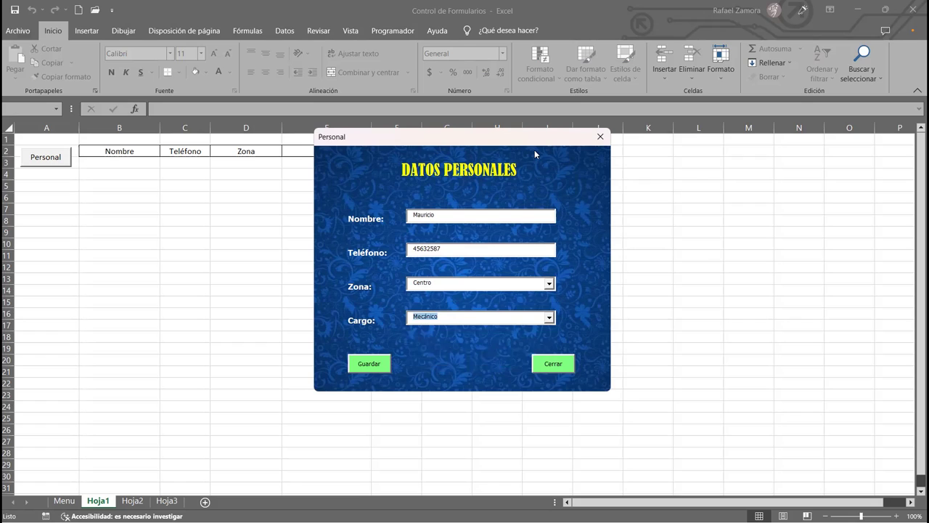
left_click_drag(534, 139, 618, 148)
left_click(452, 371)
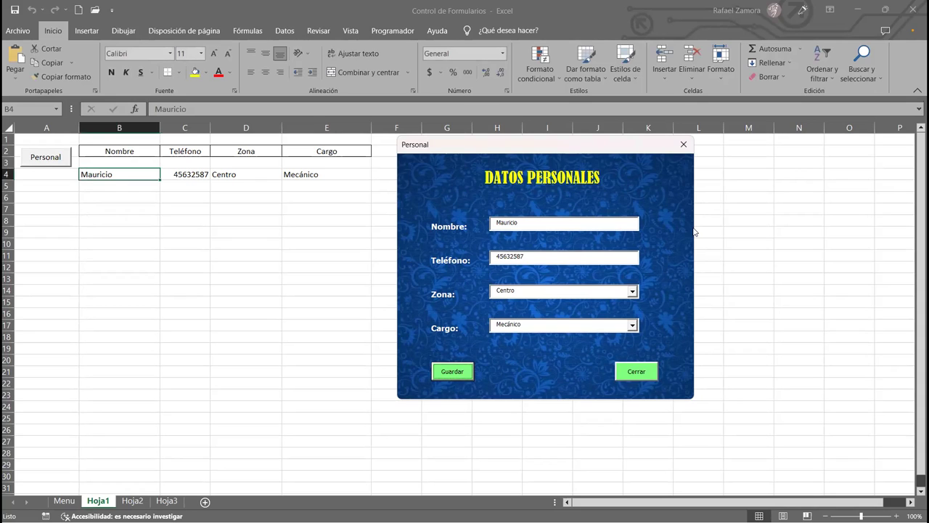
Step: Close the Personal form, review the saved row 4 on Hoja1, and switch to the VBA editor
key("Tab")
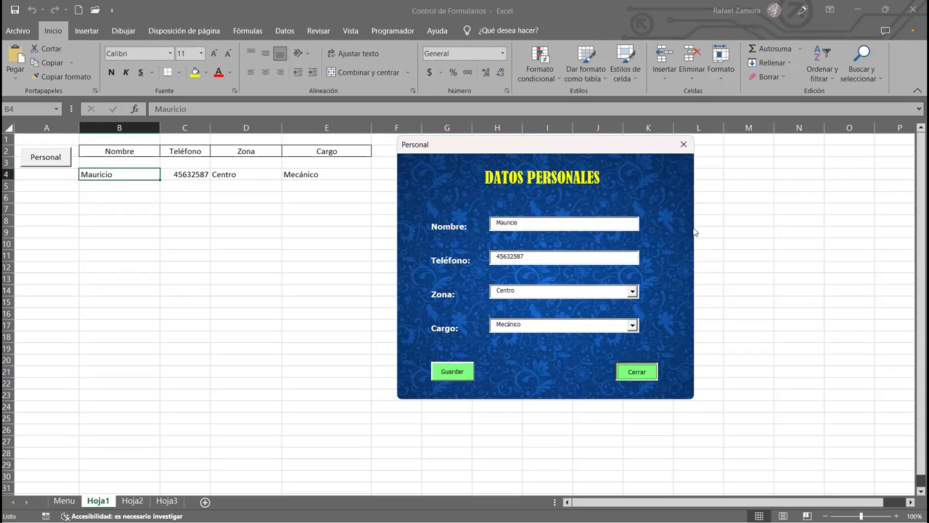
key("Return")
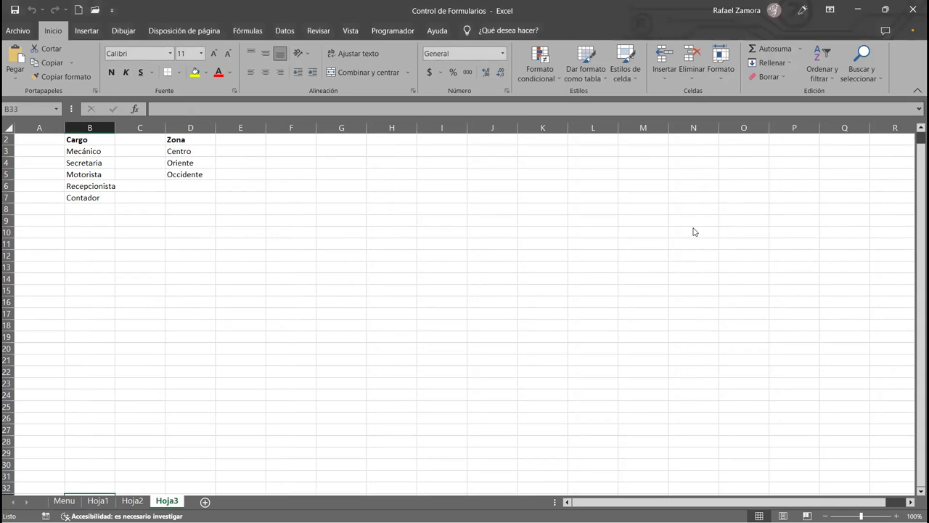
scroll(694, 231, "up", 2)
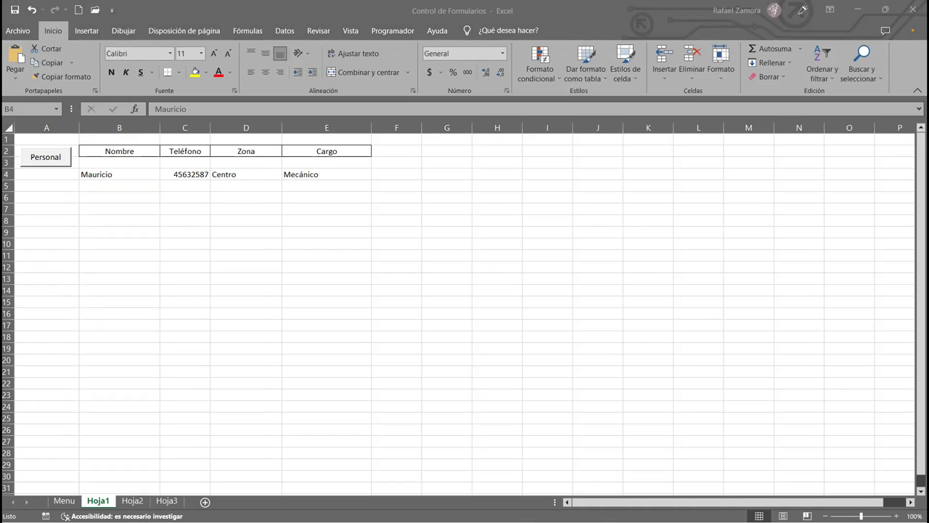
left_click(448, 254)
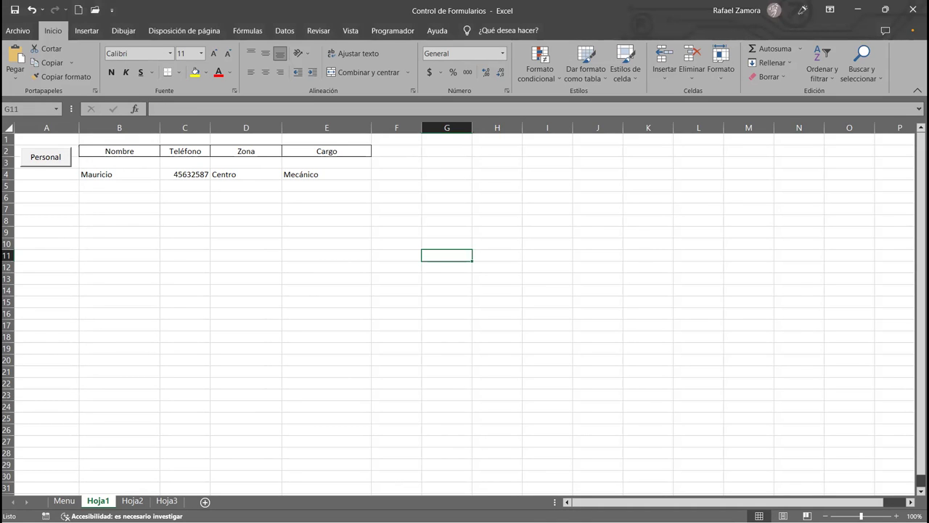
left_click(327, 254)
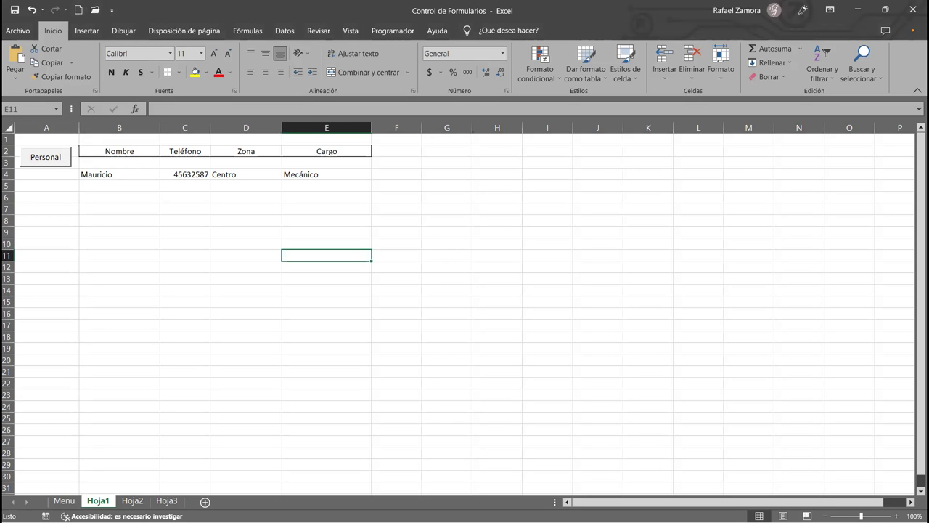
key("alt+F11")
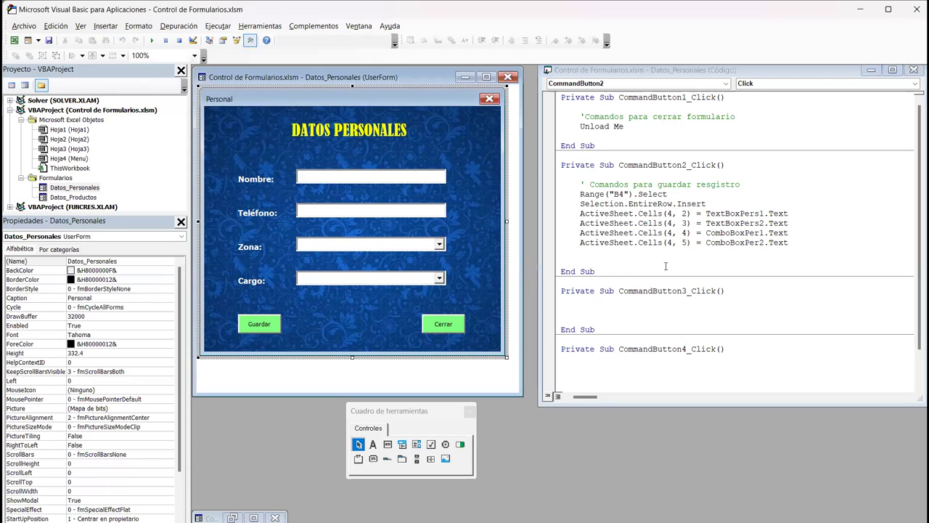
Step: Open the Datos_Productos form designer and position it beside the Datos_Personales form
left_click(92, 198)
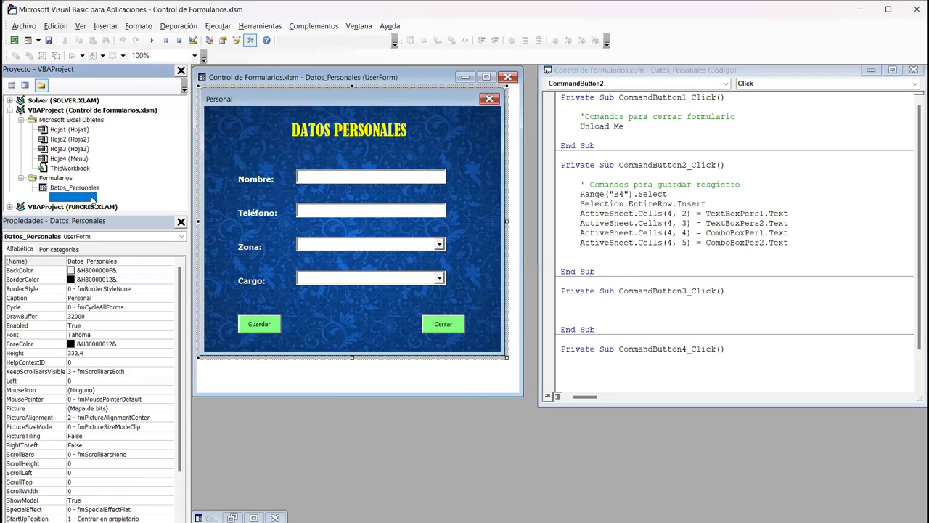
double_click(92, 198)
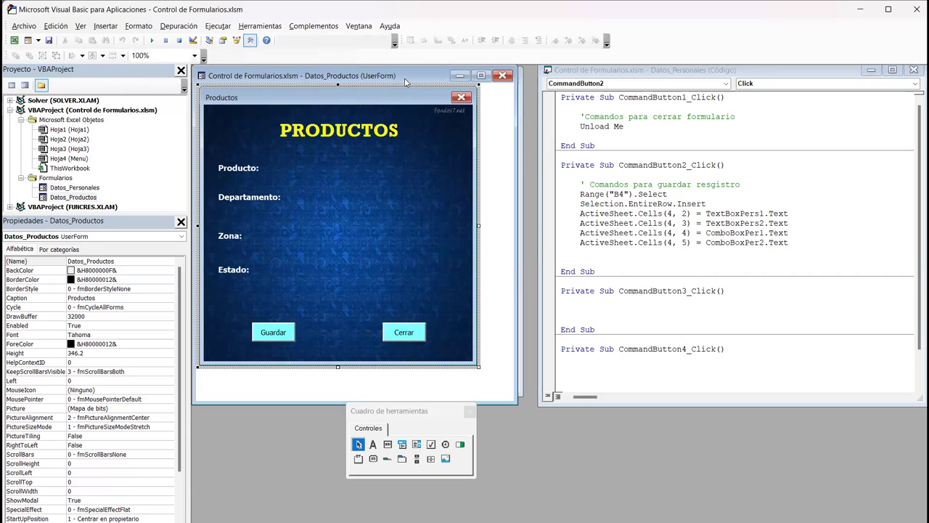
left_click_drag(404, 77, 743, 97)
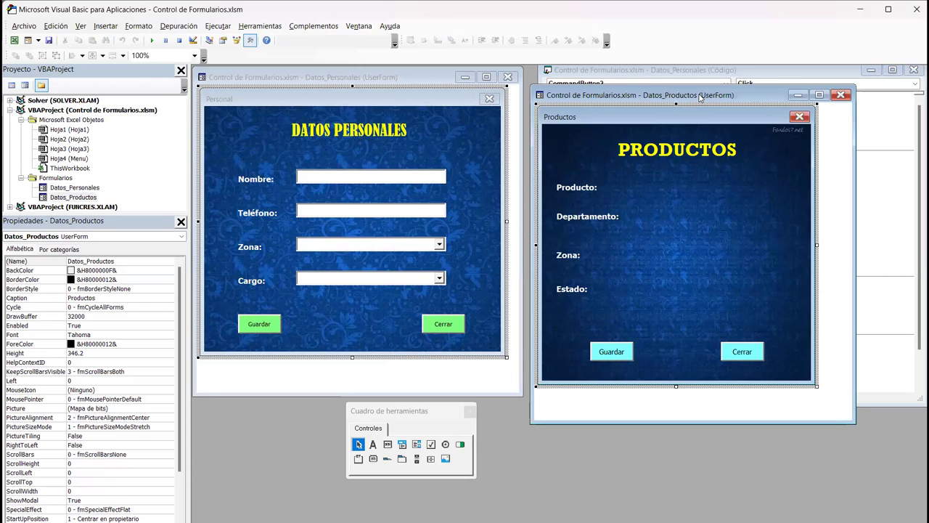
left_click_drag(701, 98, 695, 126)
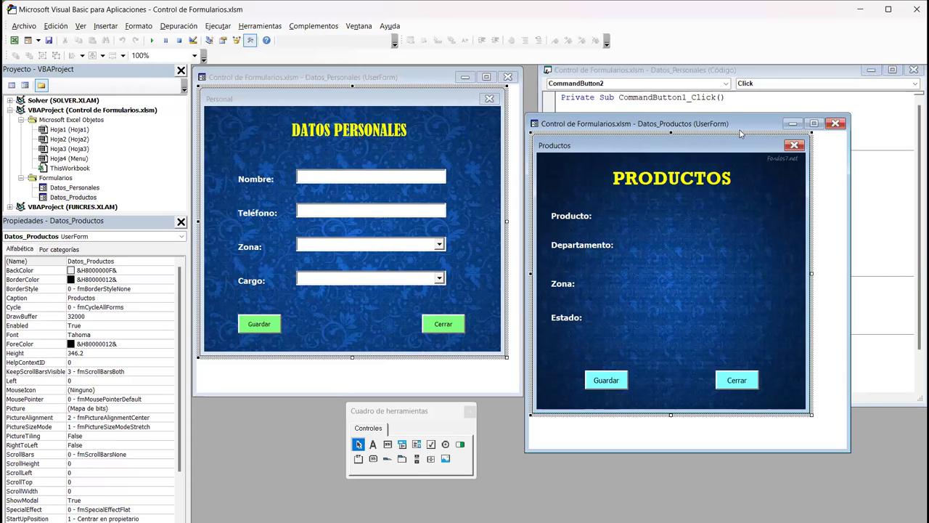
left_click_drag(739, 130, 739, 171)
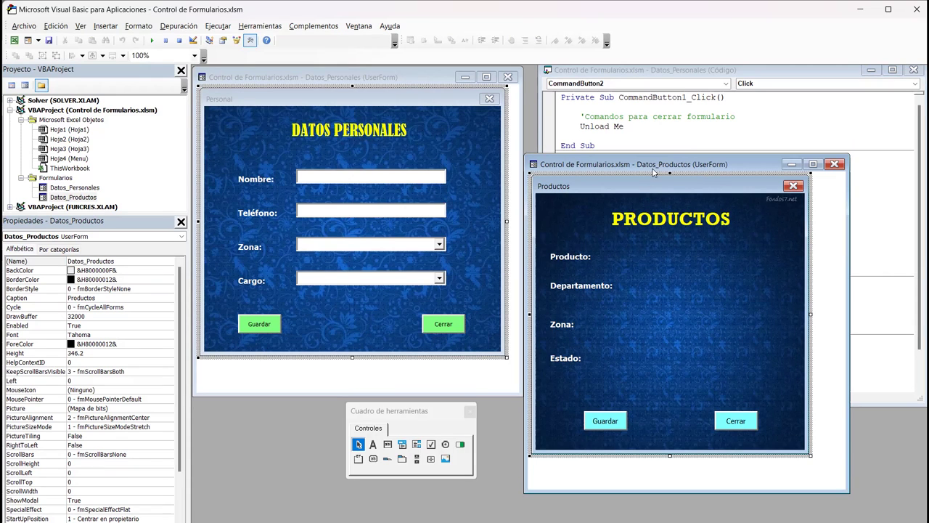
left_click_drag(654, 168, 656, 192)
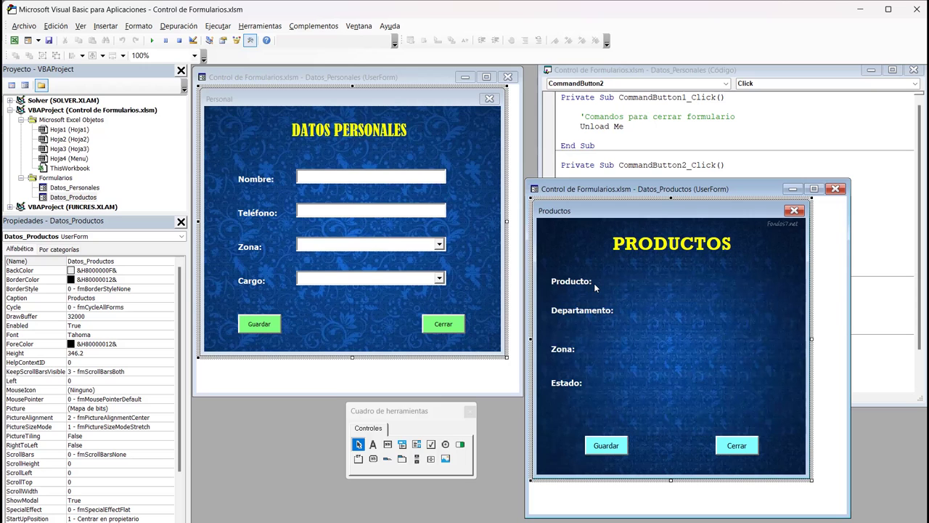
left_click(417, 175)
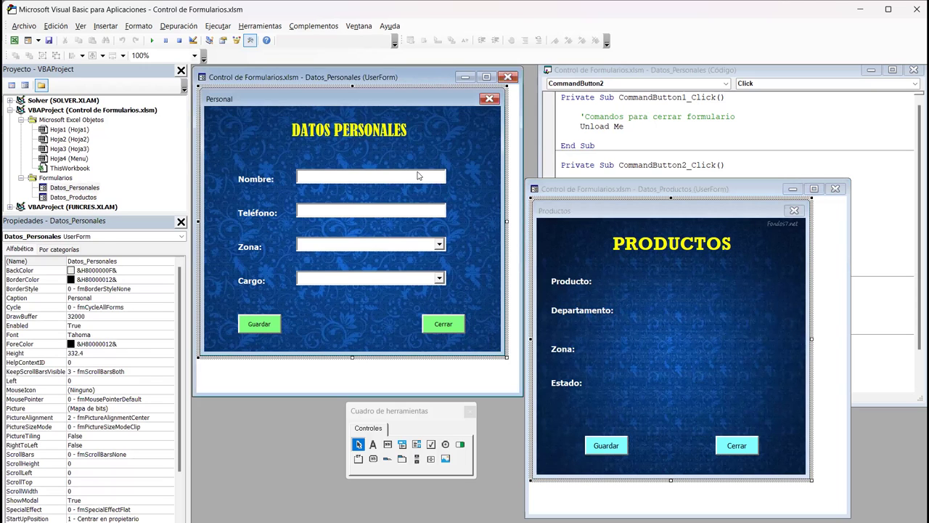
left_click(418, 175)
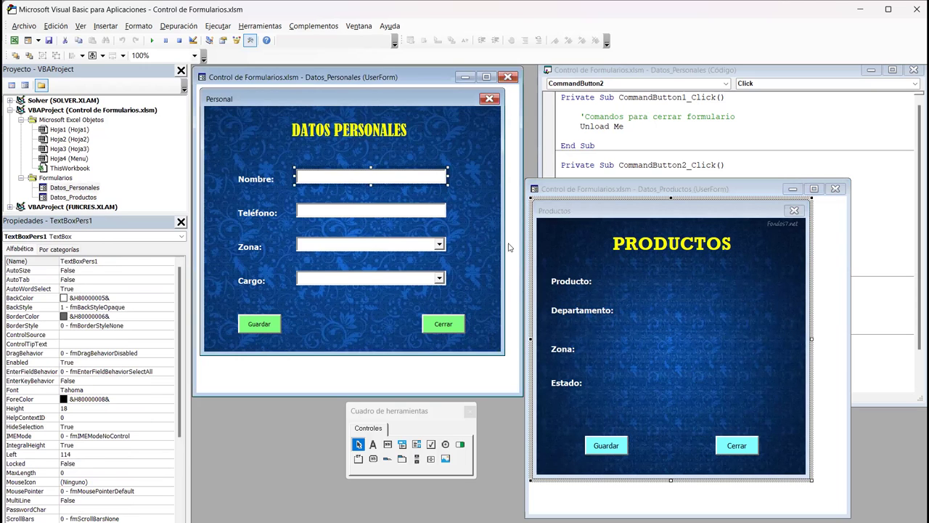
left_click(707, 196)
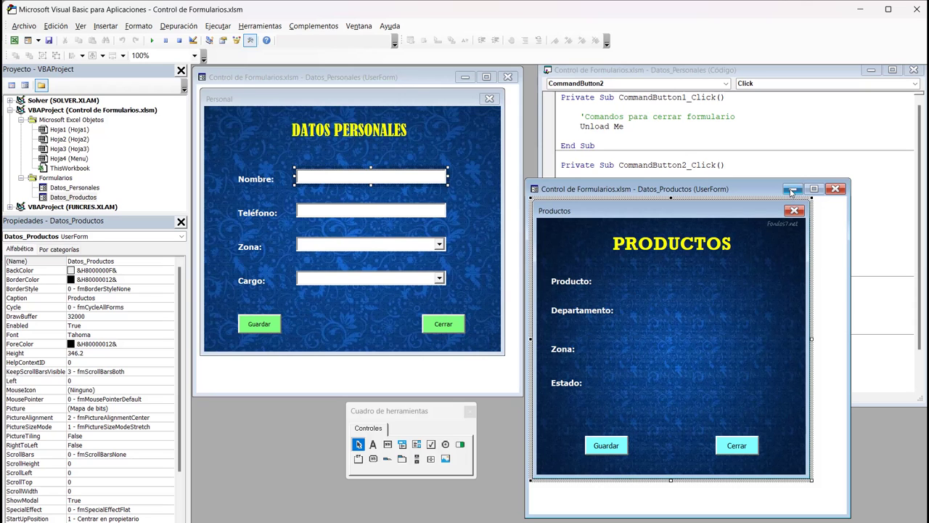
left_click_drag(691, 189, 702, 126)
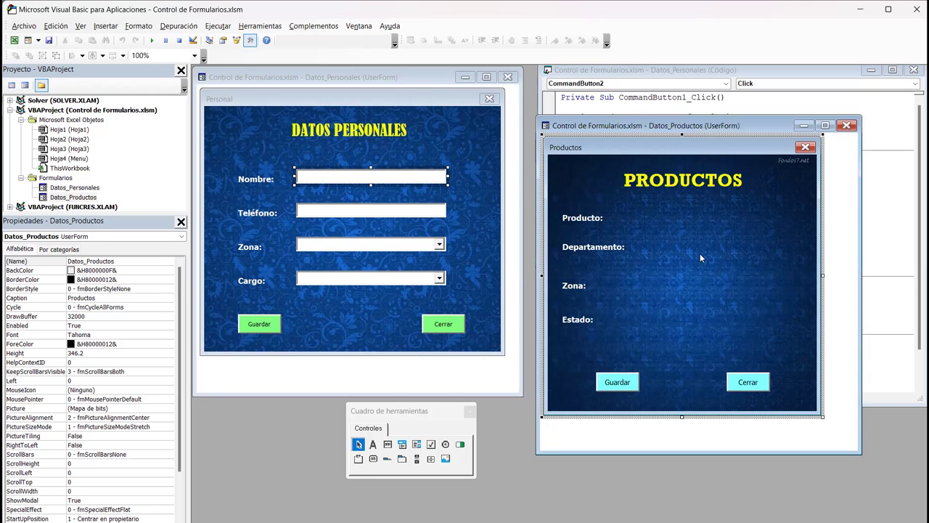
Step: Close the Datos_Productos code and design windows and select the Datos_Personales form
double_click(617, 382)
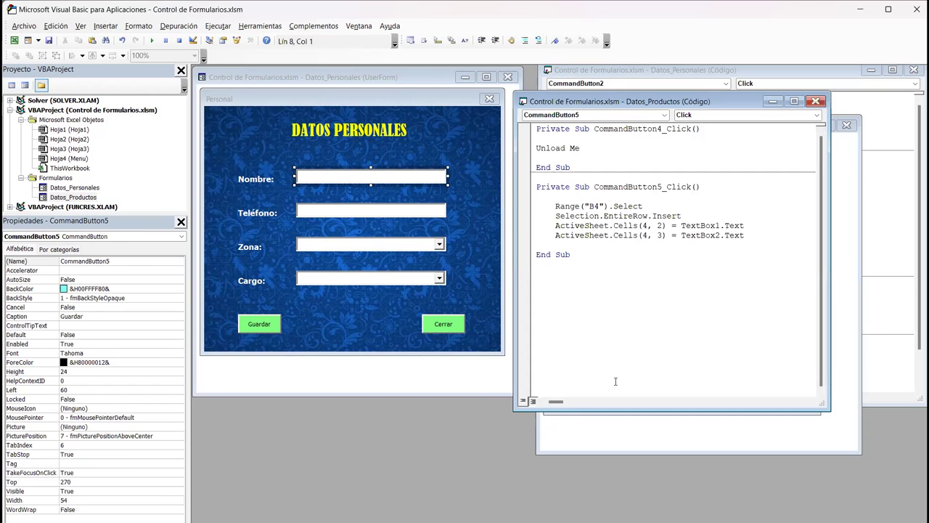
left_click(815, 102)
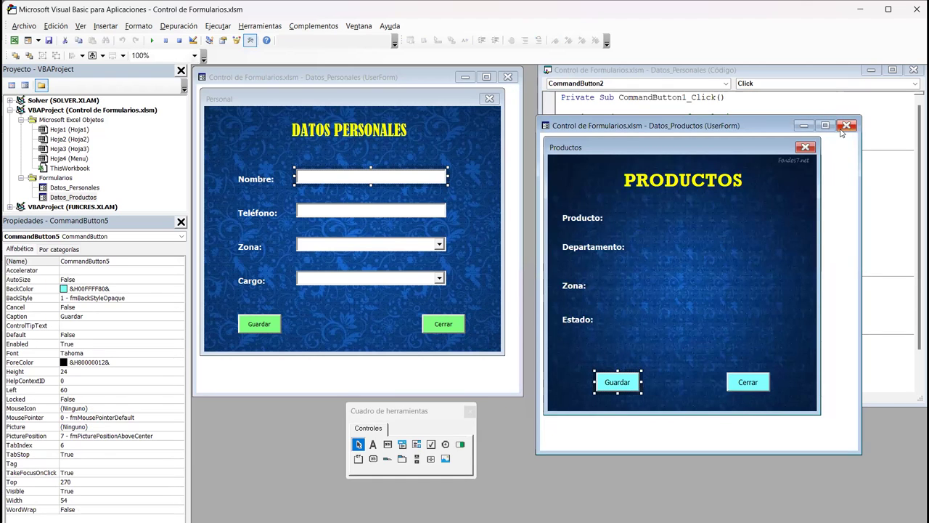
left_click(803, 128)
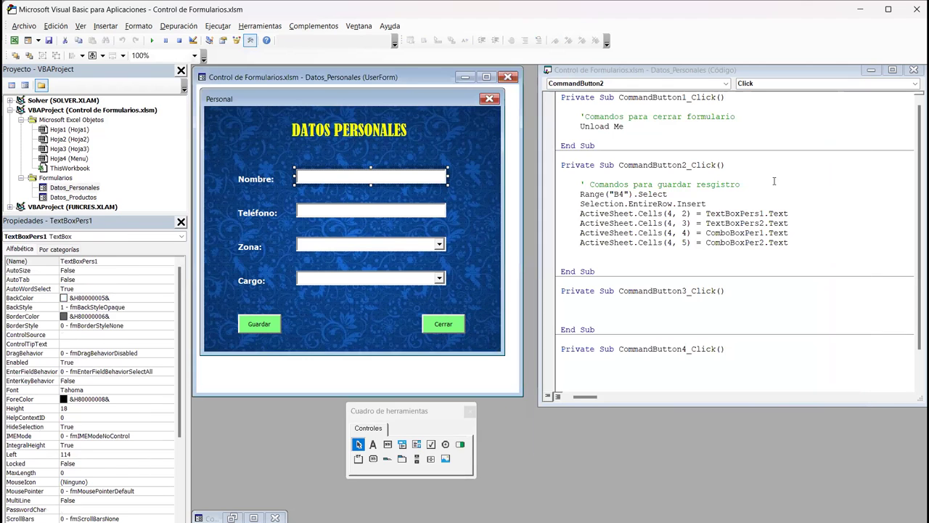
left_click(413, 95)
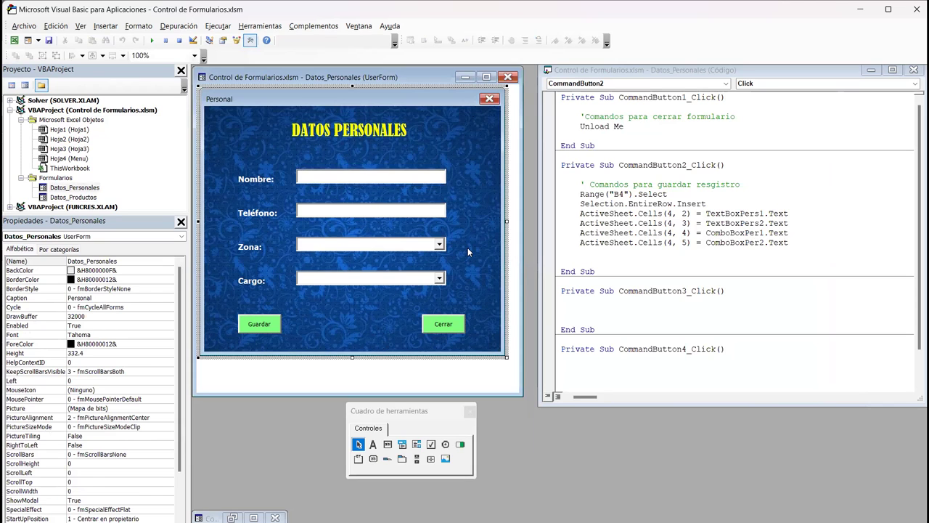
Step: On Hoja2, open the Productos form with the Producto button and close it, twice
key("alt+F11")
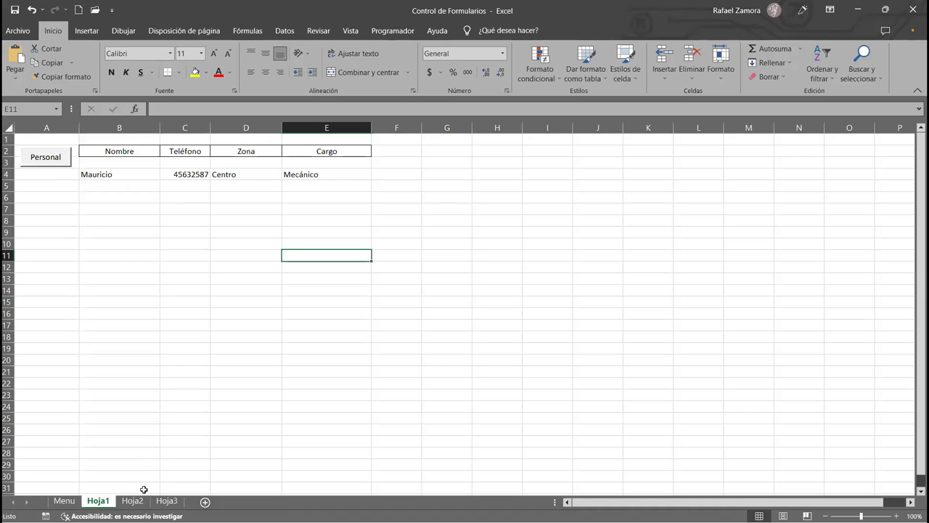
left_click(131, 500)
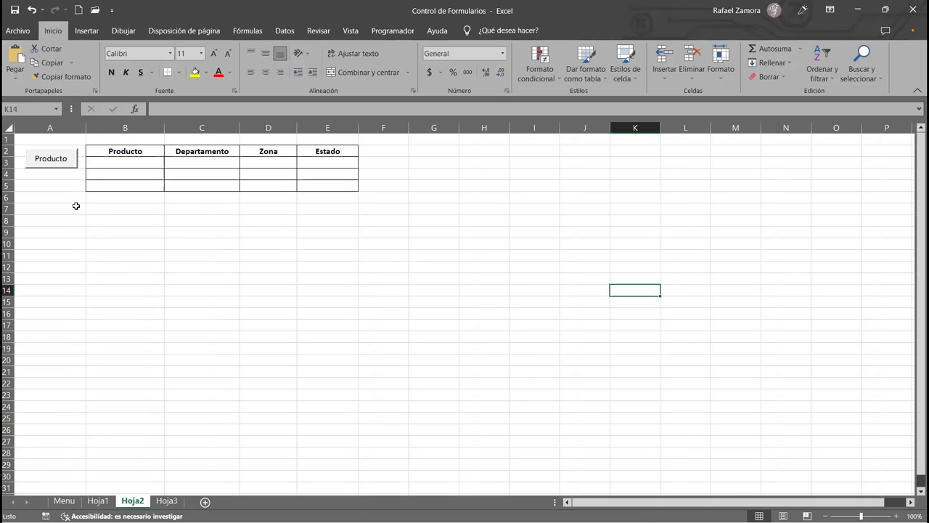
left_click(58, 158)
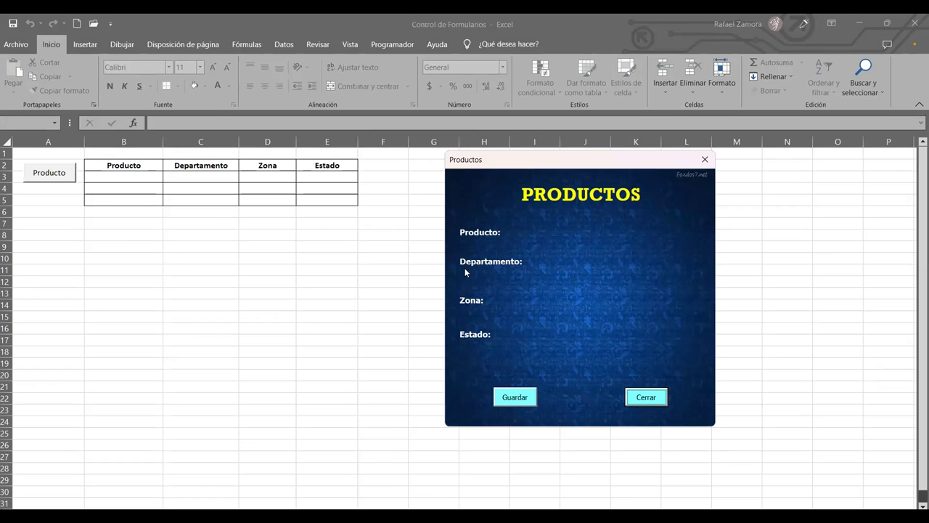
left_click(655, 398)
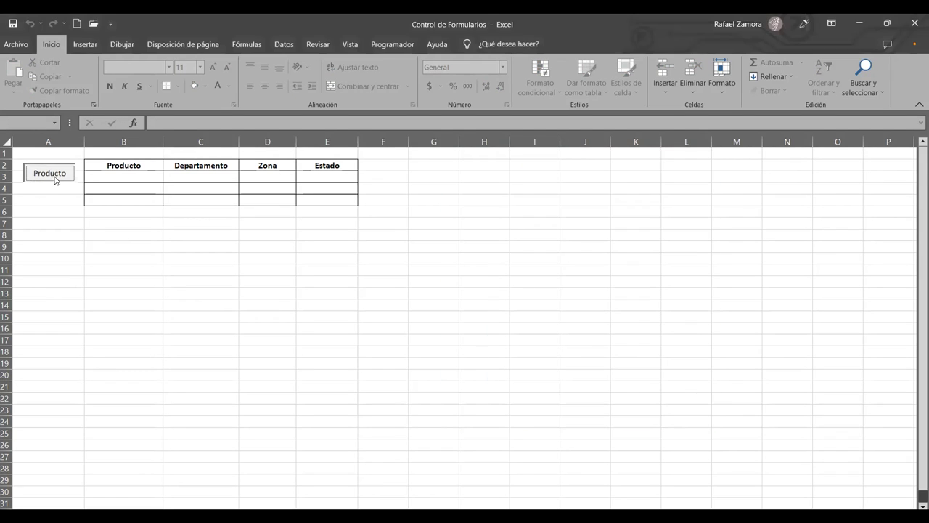
left_click(55, 179)
left_click(546, 380)
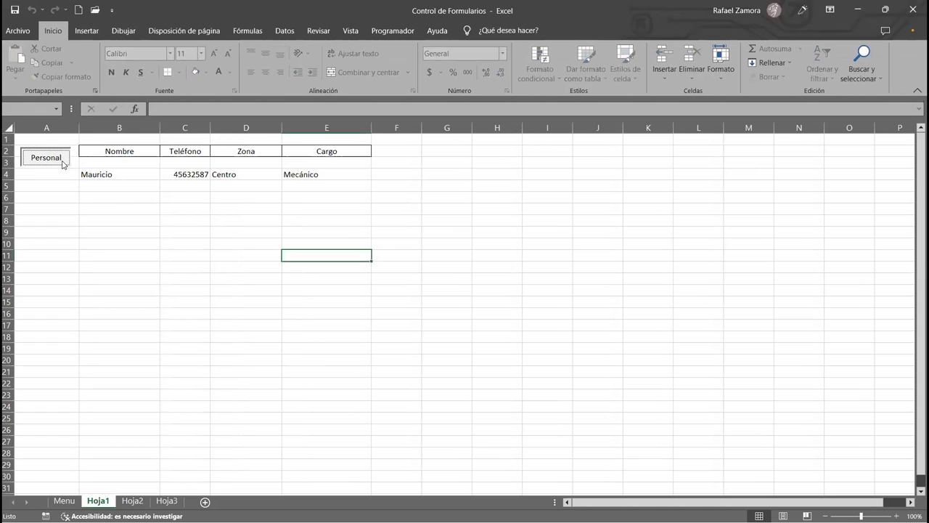
Step: Open and close the DATOS PERSONALES form from the Personal button, then return to the VBA editor
left_click(63, 164)
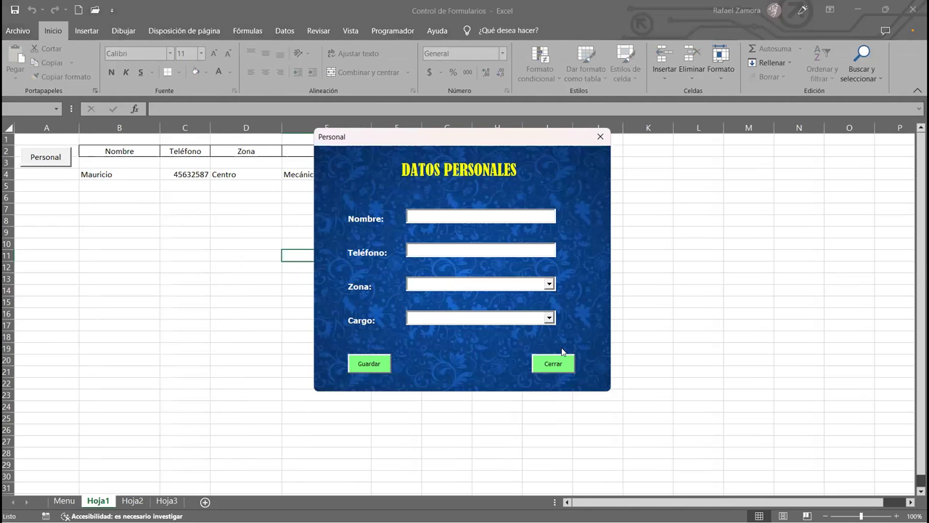
left_click(564, 371)
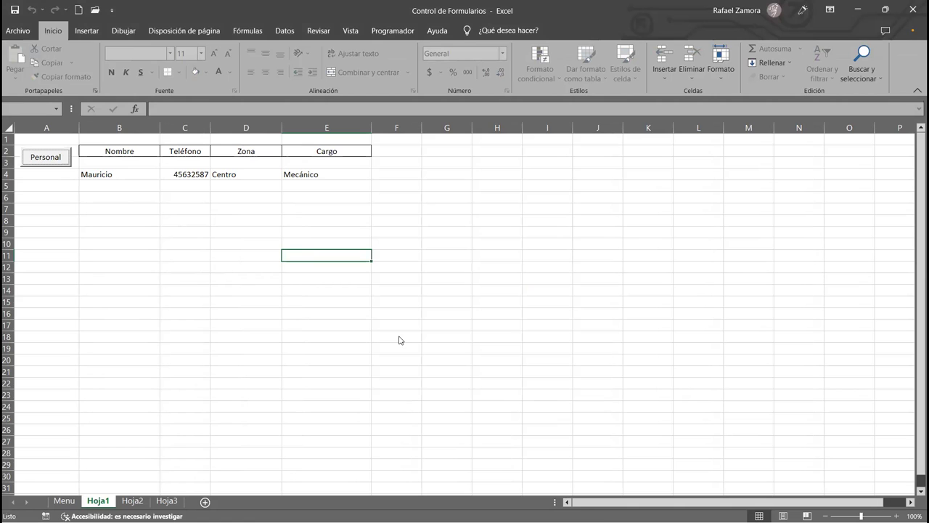
key("alt+F11")
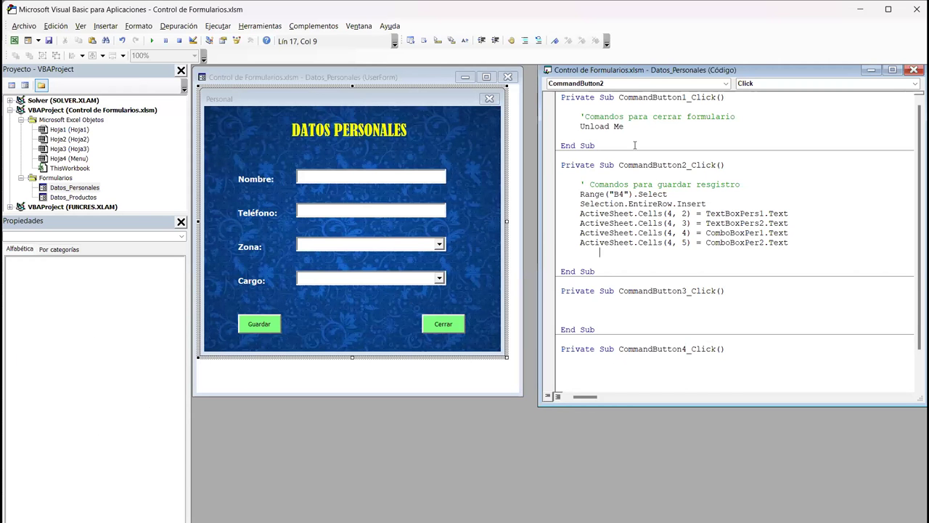
Step: Delete the blank line before End Sub in CommandButton2_Click and run the Personal form with F5
key("Delete")
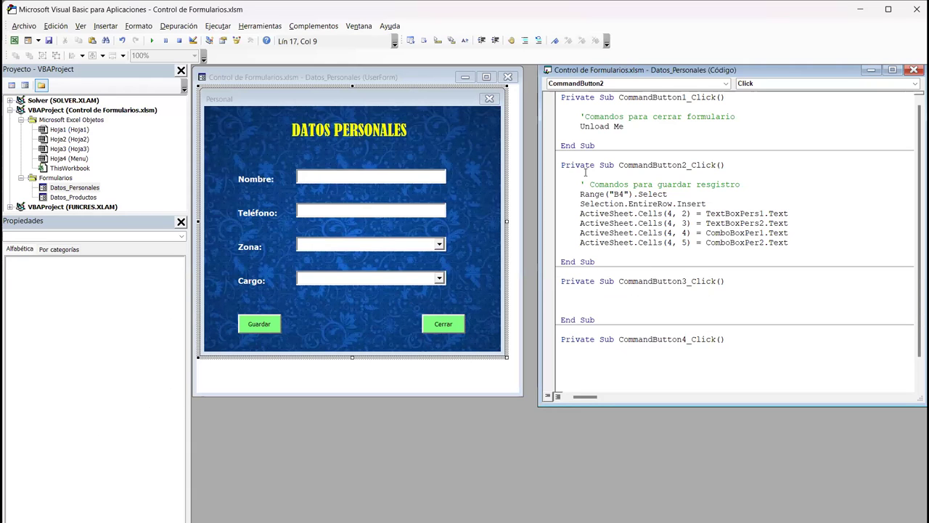
left_click_drag(563, 184, 805, 244)
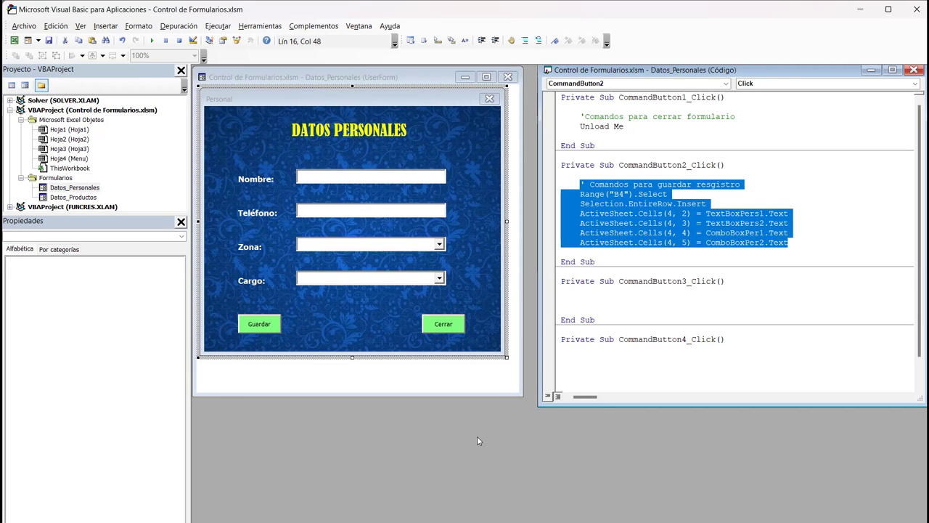
key("F5")
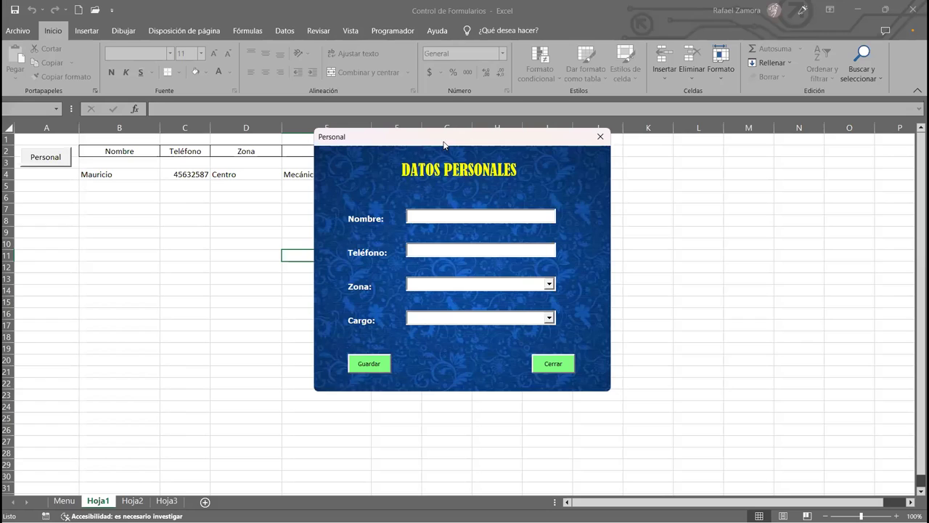
Step: Move the Personal form aside and enter the employee's name and phone number
left_click_drag(579, 138, 713, 128)
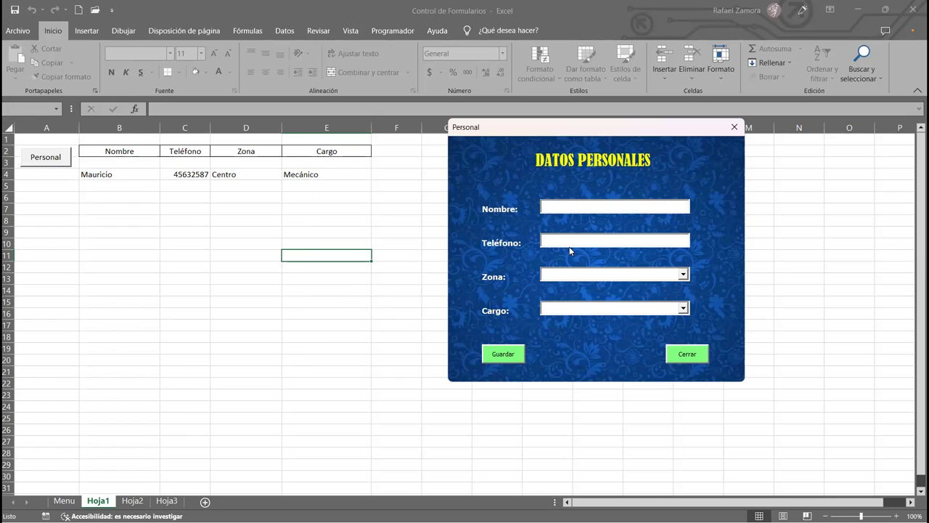
left_click(578, 242)
type("56874589")
Step: Set Zona to Occidente and Cargo to Recepcionista, save the record to row 4, and close the form
left_click(684, 274)
left_click(682, 304)
left_click(684, 310)
left_click(594, 345)
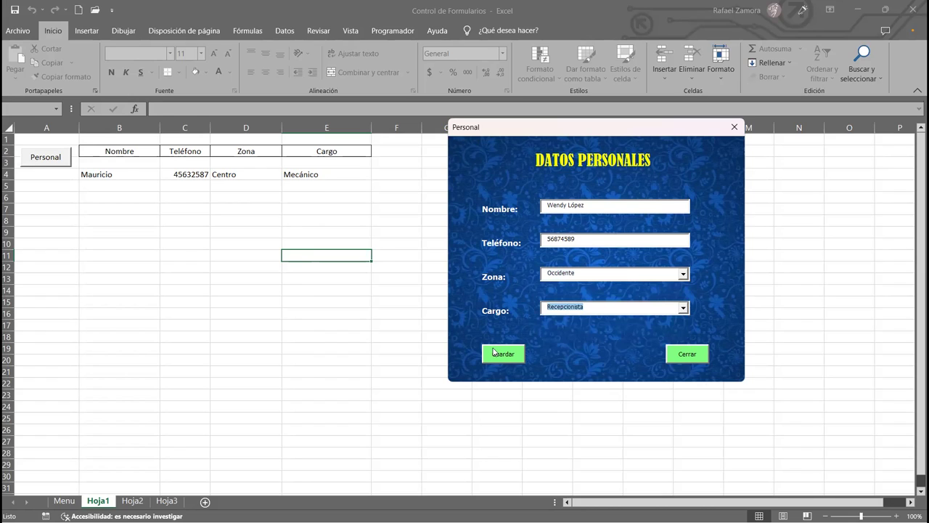
left_click(494, 352)
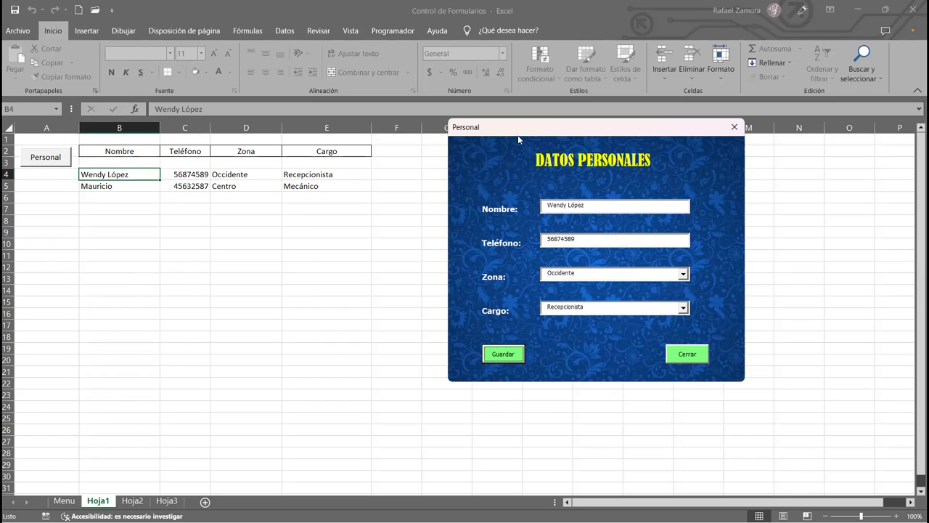
left_click(685, 353)
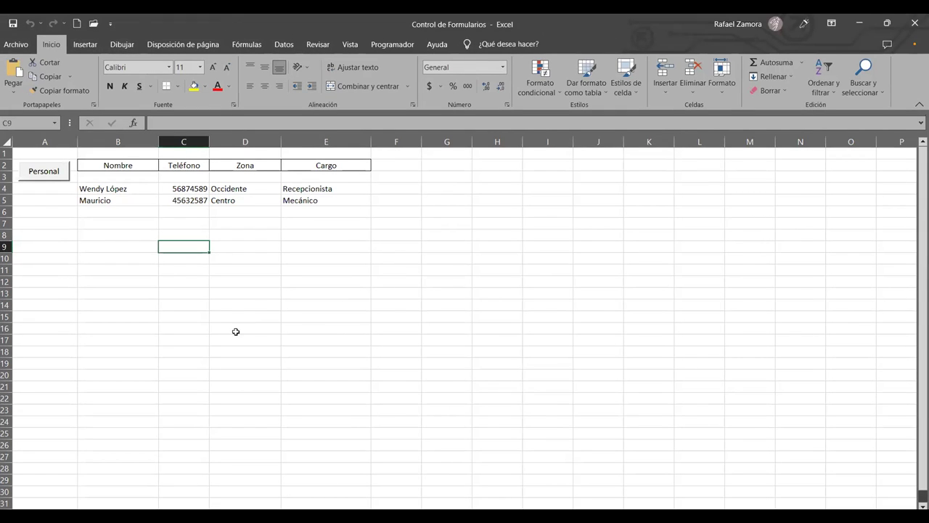
Step: Check the empty Menu sheet by clicking a few cells, then switch to the VBA editor with Alt+F11
left_click(266, 311)
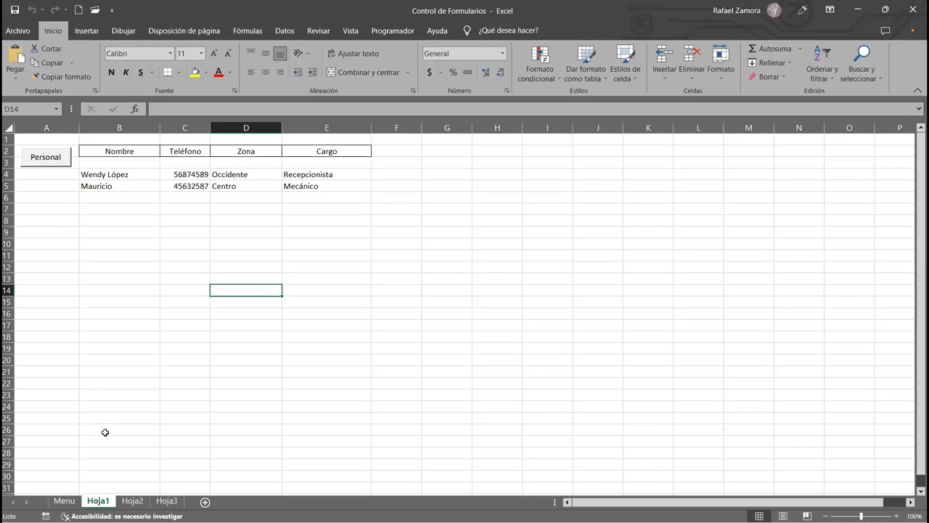
left_click(69, 501)
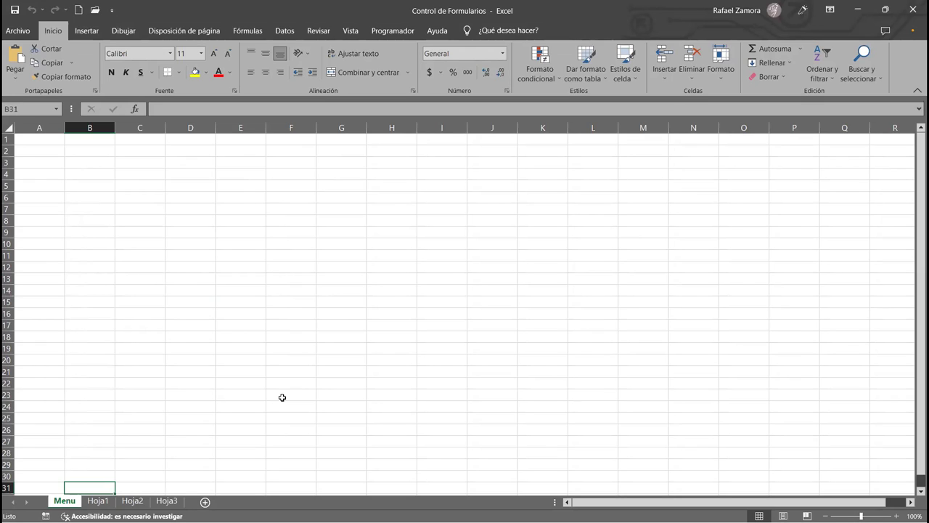
left_click(433, 268)
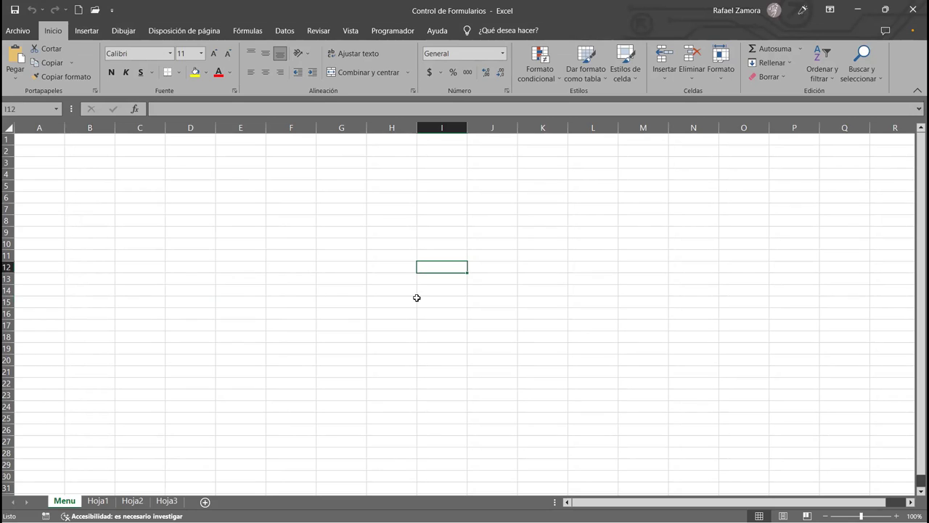
left_click(270, 343)
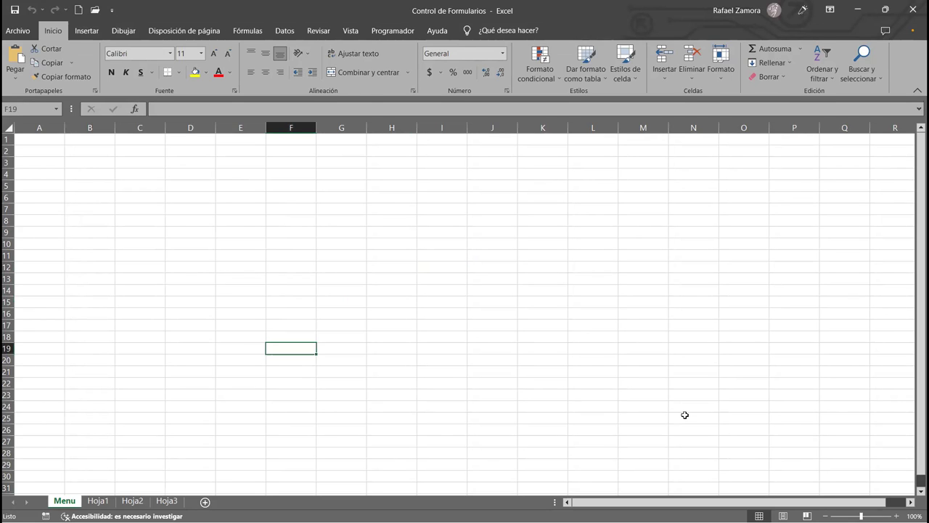
left_click(685, 414)
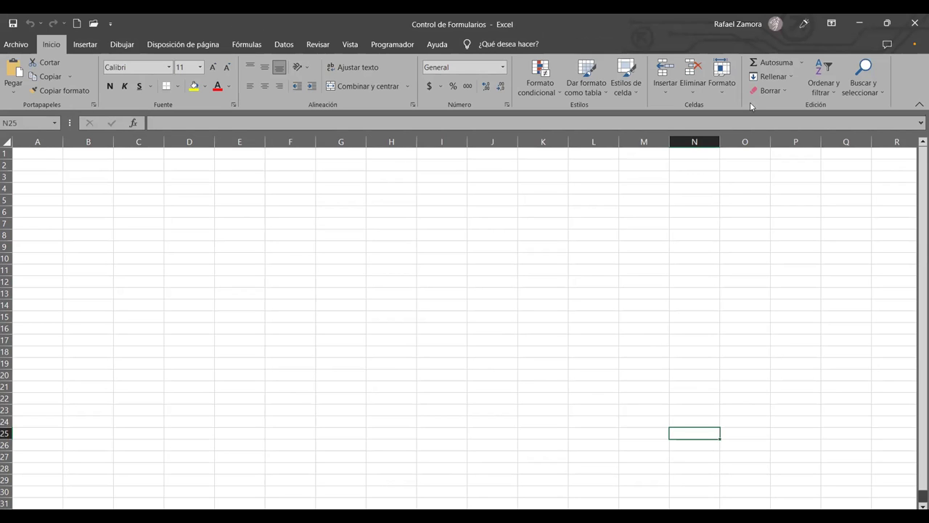
key("alt+F11")
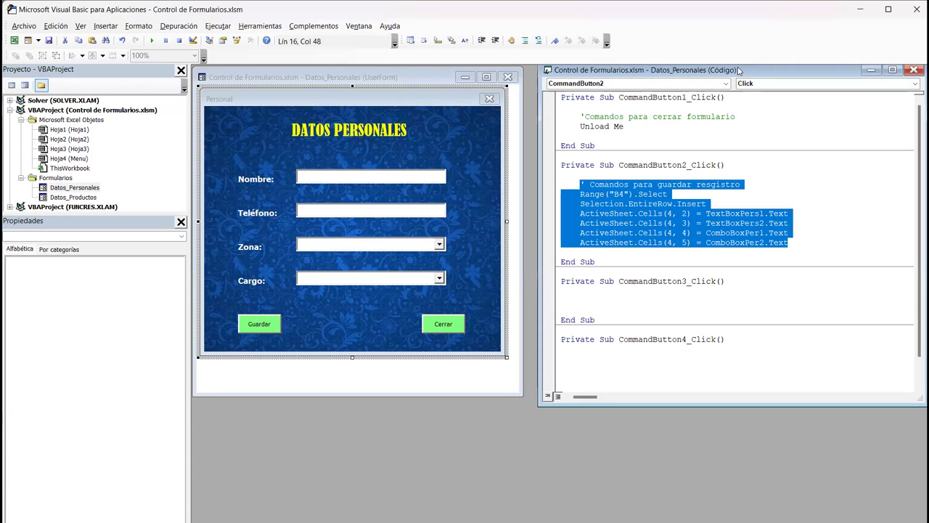
Step: Nudge the Datos_Personales code window, run with F5, and return to Excel's blank Menu sheet
left_click_drag(739, 70, 725, 77)
left_click(728, 267)
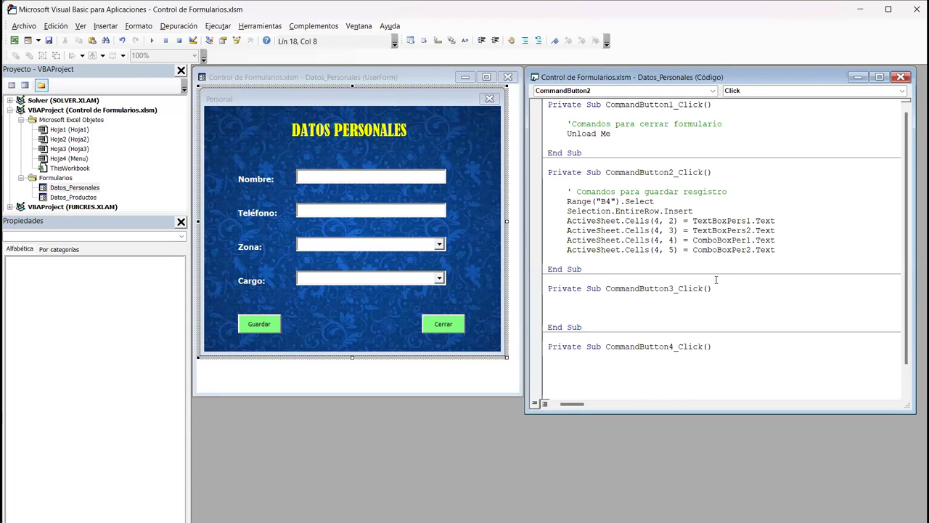
key("F5")
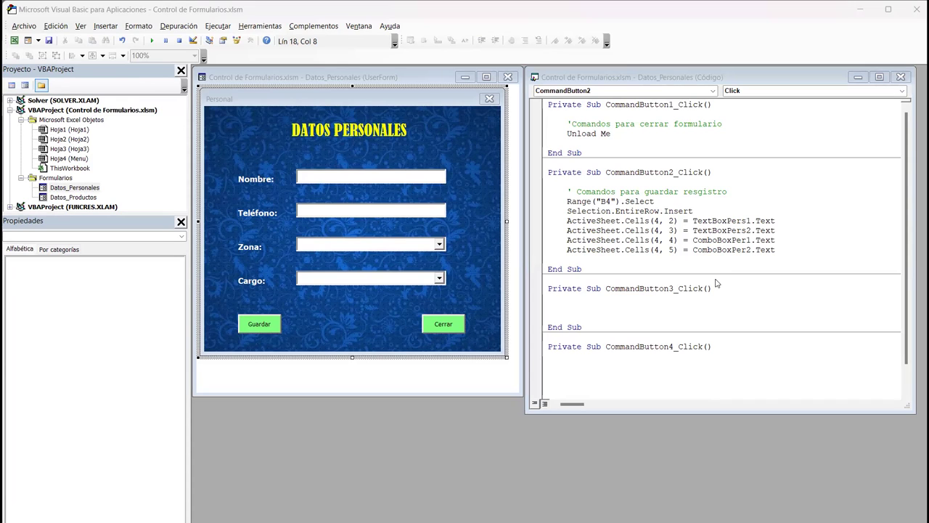
left_click(716, 282)
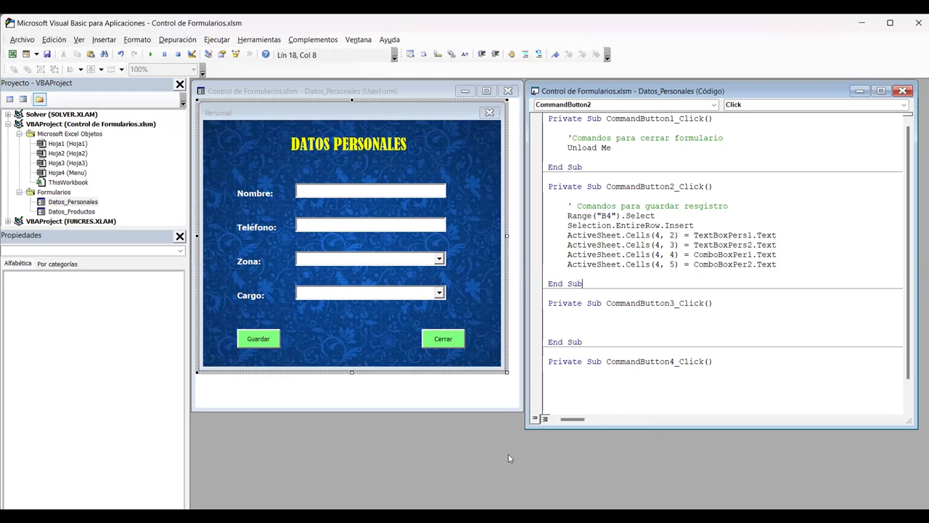
key("alt+F11")
left_click(341, 302)
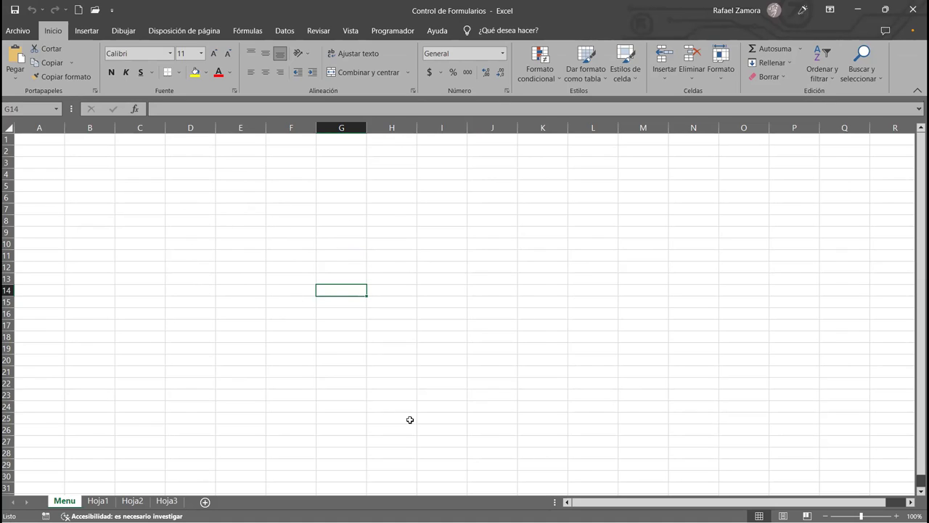
Step: Draw a rounded rectangle over columns E–F, rows 9–11 on the Menu sheet and shift it slightly right
left_click(86, 30)
left_click(168, 71)
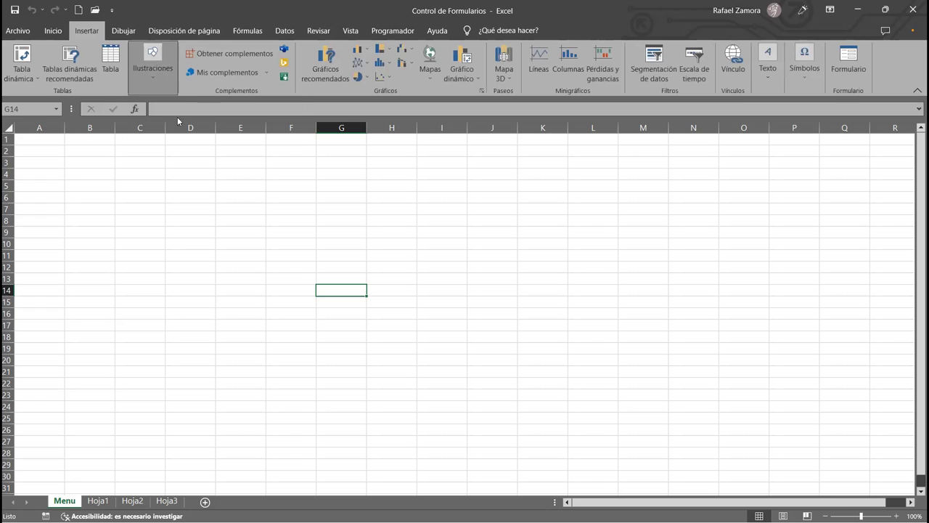
left_click(178, 120)
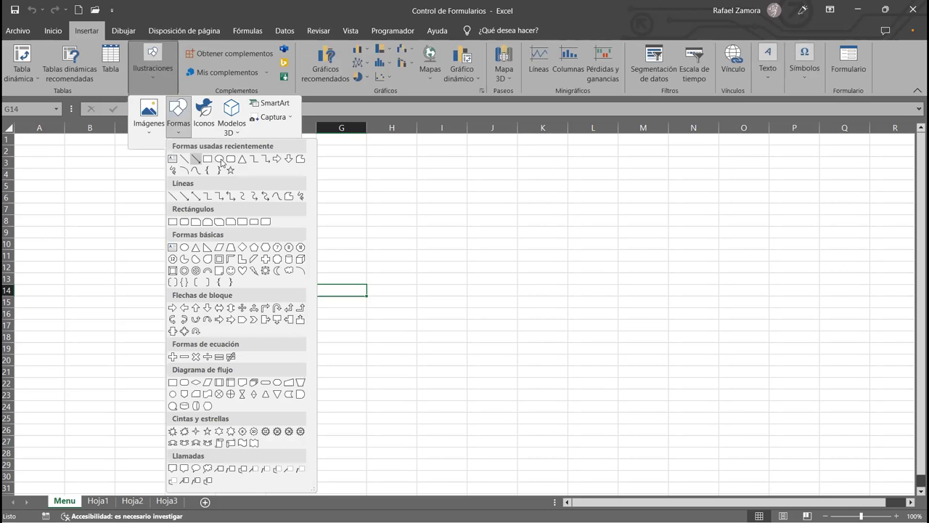
left_click(230, 160)
mouse_move(204, 187)
left_mouse_down()
mouse_move(285, 216)
mouse_move(256, 247)
left_mouse_up()
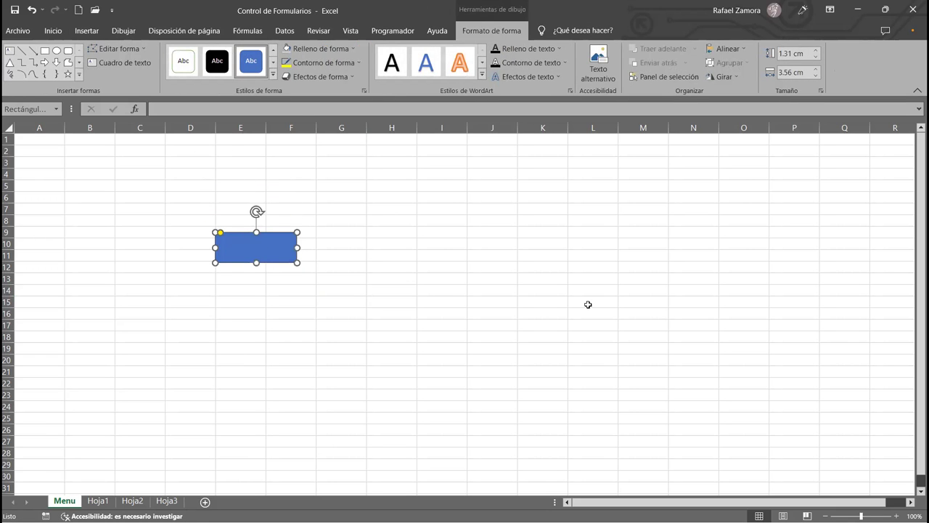
left_click_drag(260, 257, 281, 257)
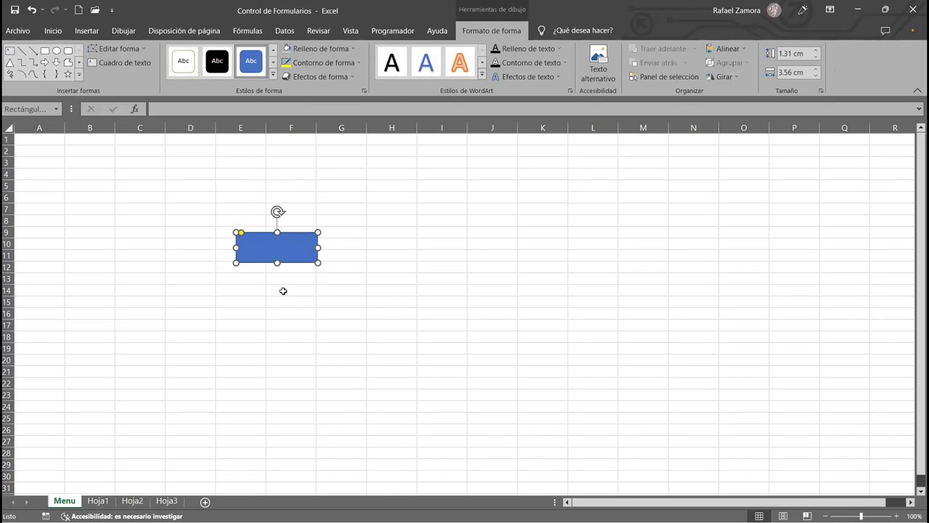
left_click(90, 476)
Step: Look through Hoja1, Hoja2 and Hoja3, then return to Menu and select the rectangle
left_click(98, 500)
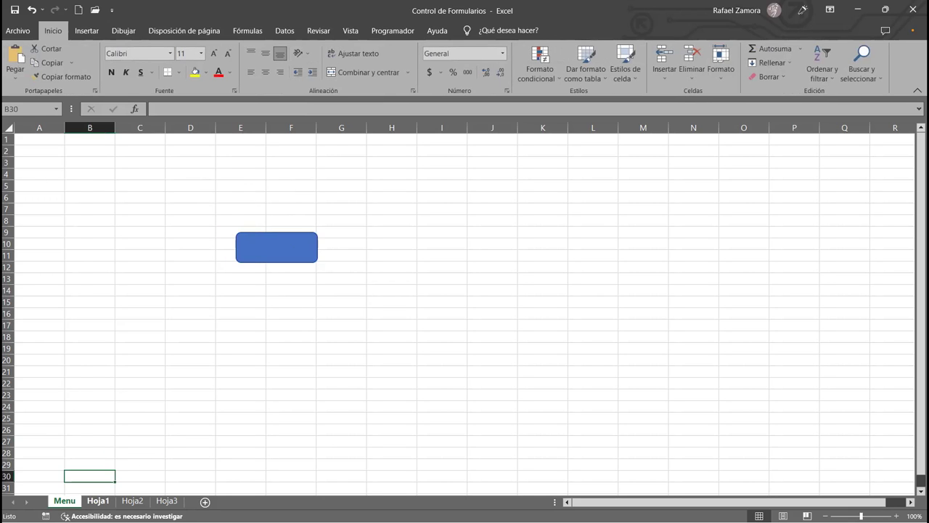
left_click(123, 501)
left_click(165, 501)
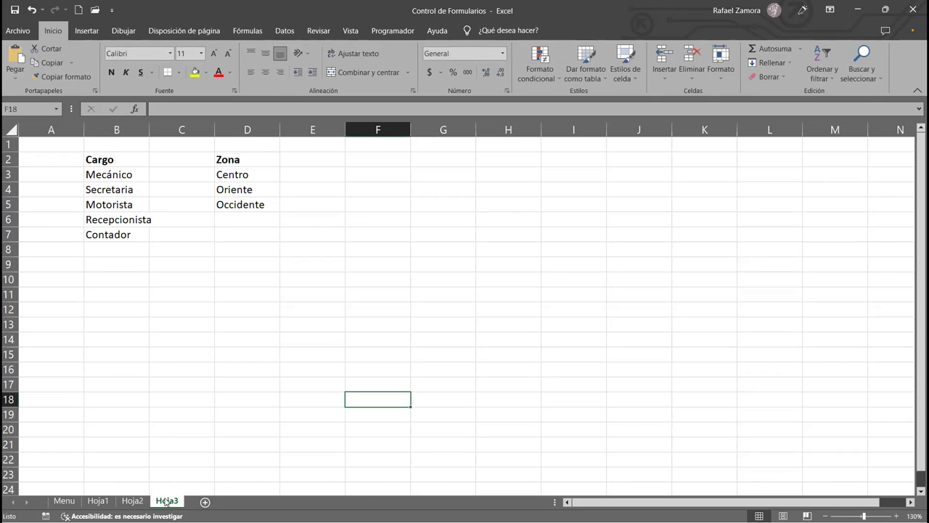
left_click(98, 501)
left_click(133, 500)
left_click(64, 500)
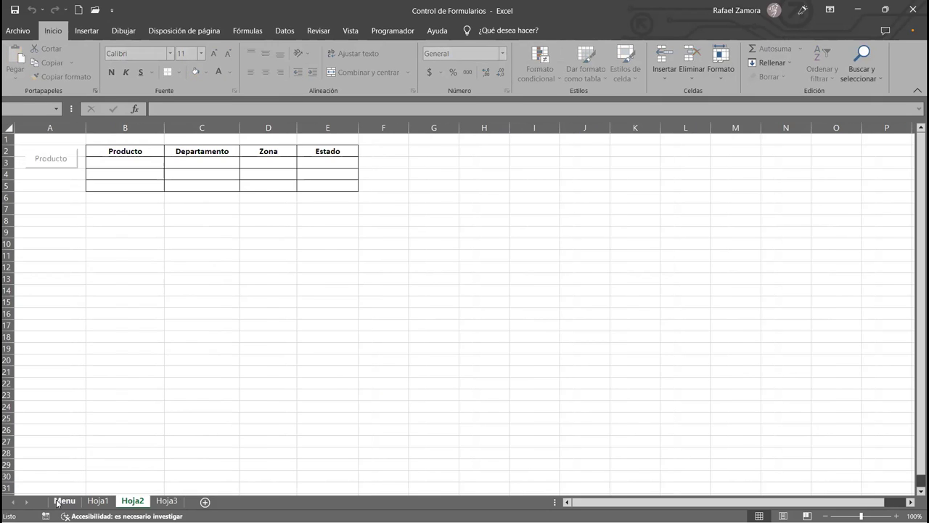
left_click(275, 253)
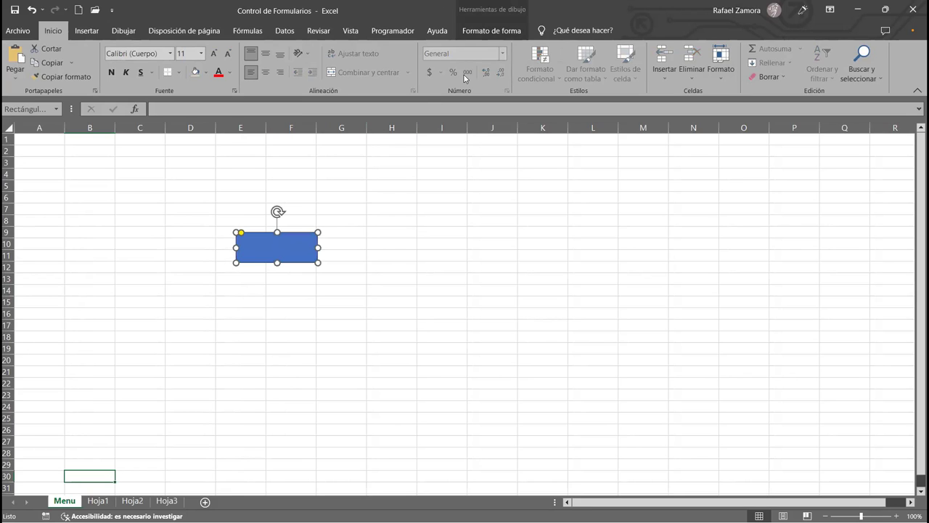
Step: Fill the Menu rectangle with light blue from Relleno de forma
left_click(519, 30)
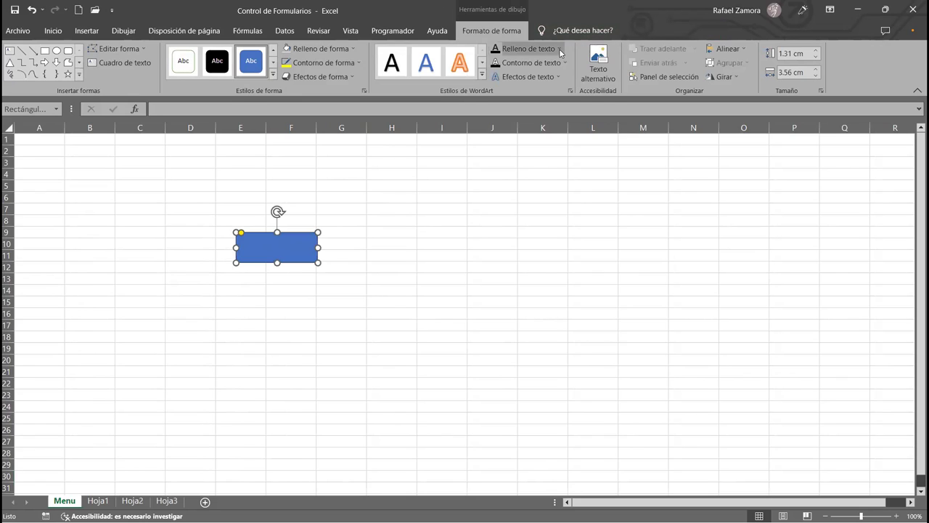
left_click(355, 49)
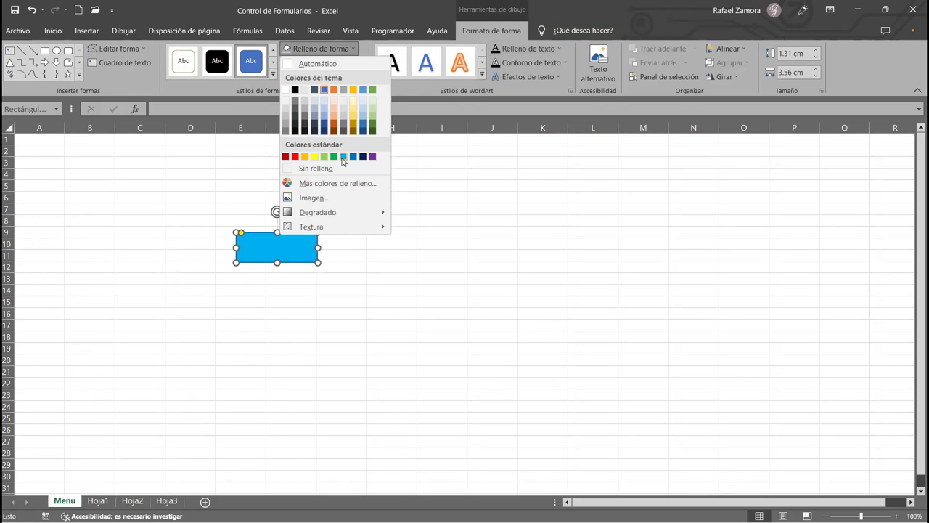
left_click(342, 157)
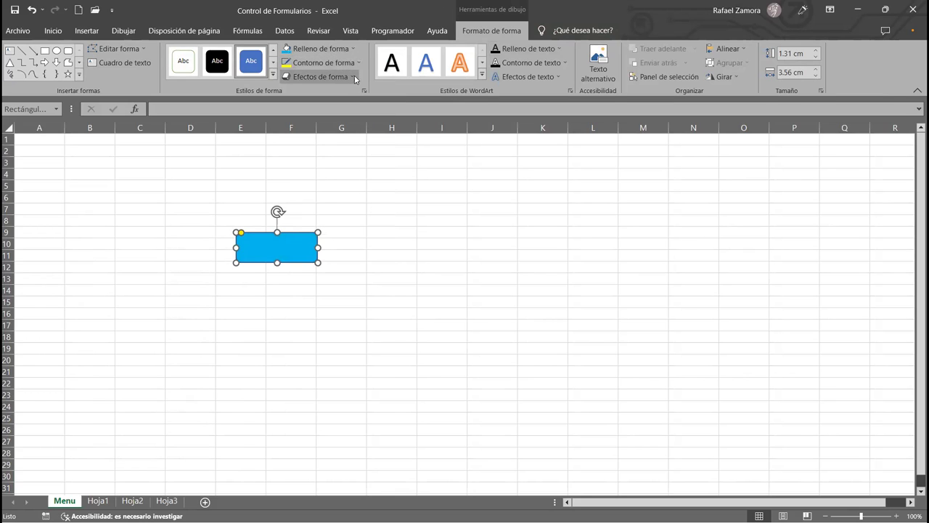
Step: Browse the Bisel styles under Efectos de forma for the rectangle
left_click(355, 77)
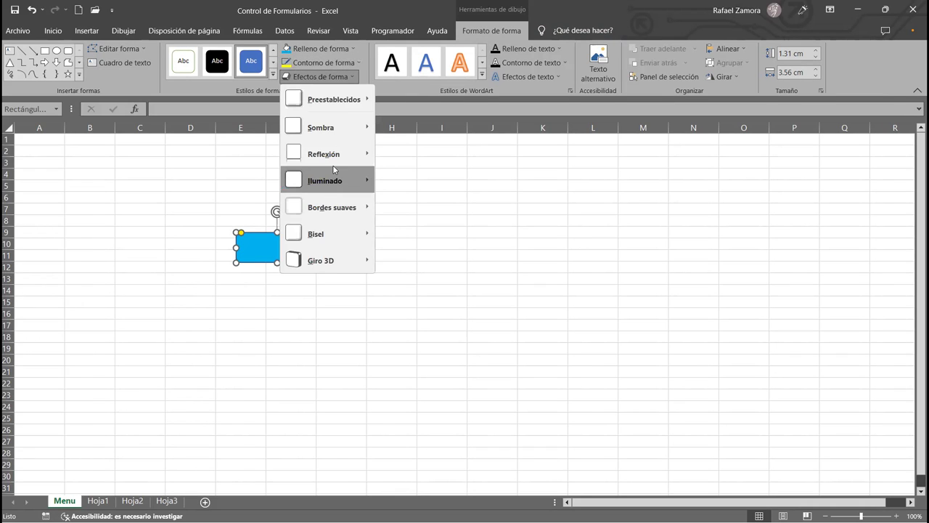
mouse_move(339, 130)
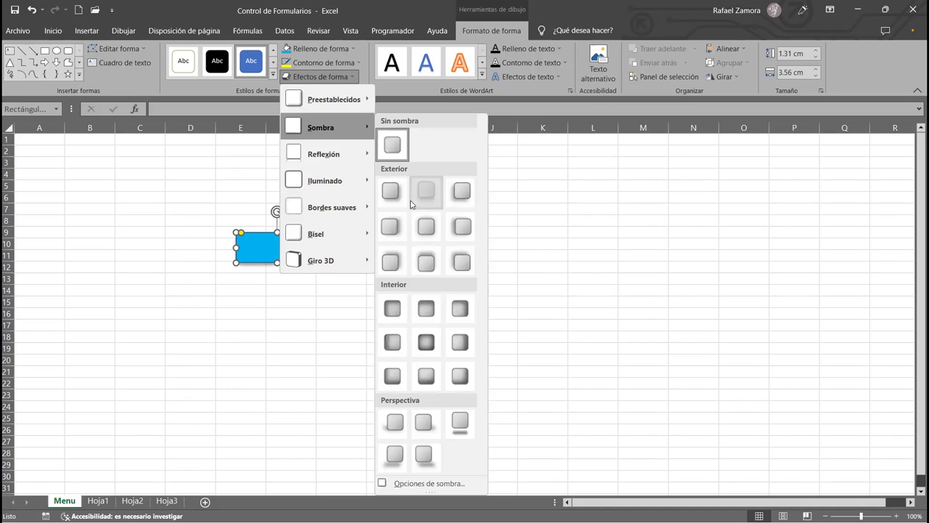
left_click(355, 78)
left_click(355, 77)
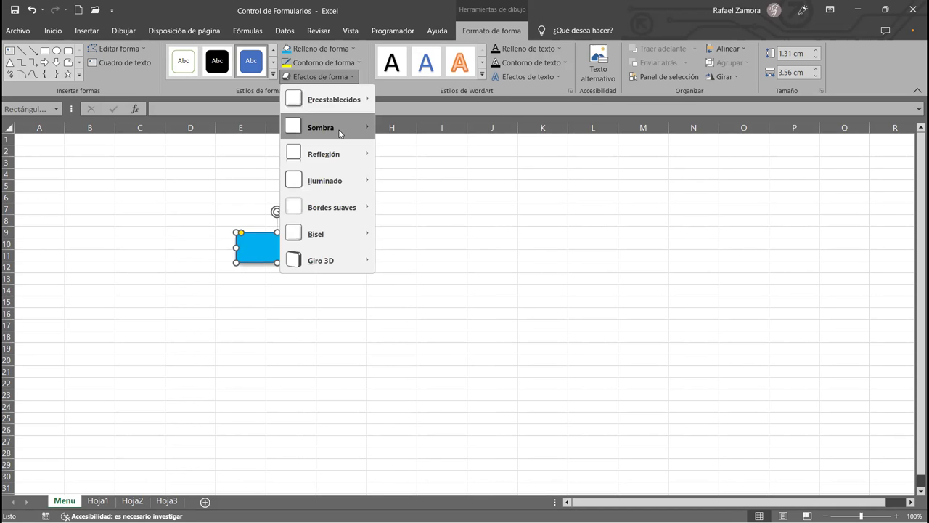
mouse_move(339, 133)
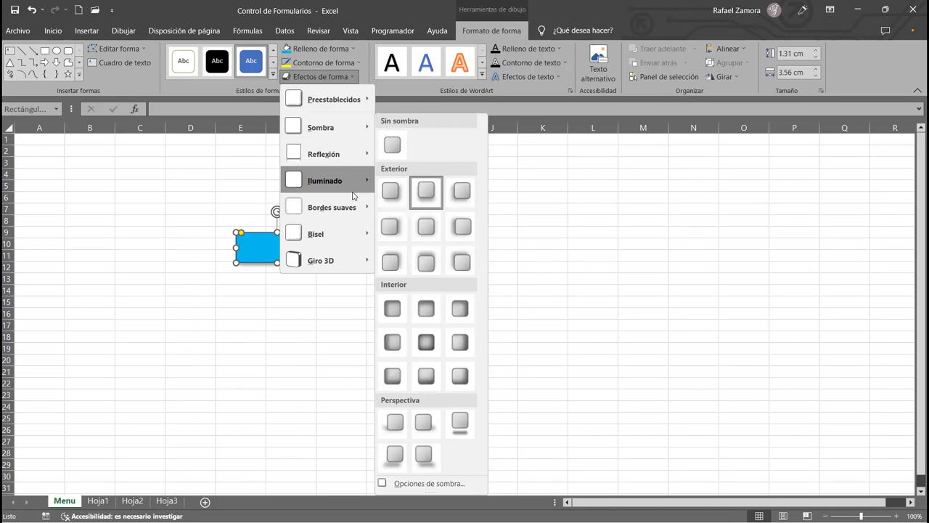
Step: Apply a raised bevel style to the light blue rectangle
mouse_move(342, 152)
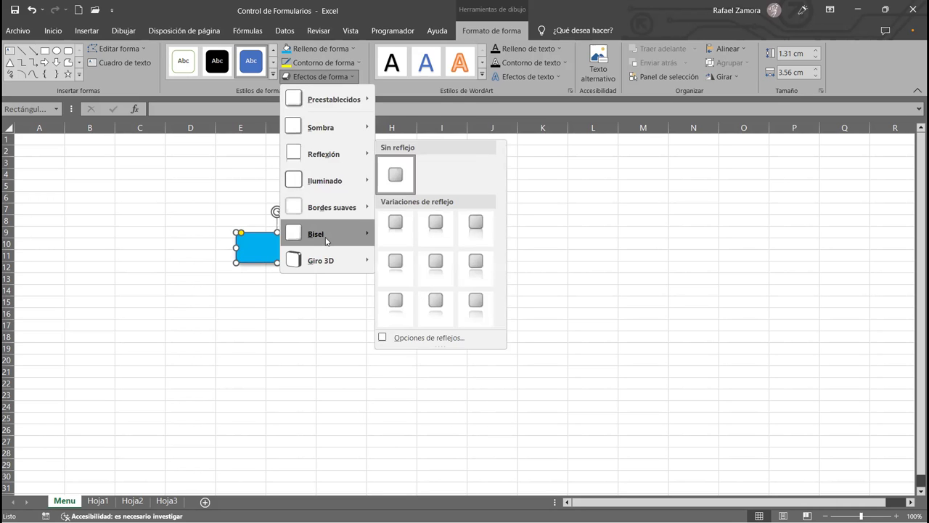
mouse_move(326, 241)
left_click(386, 298)
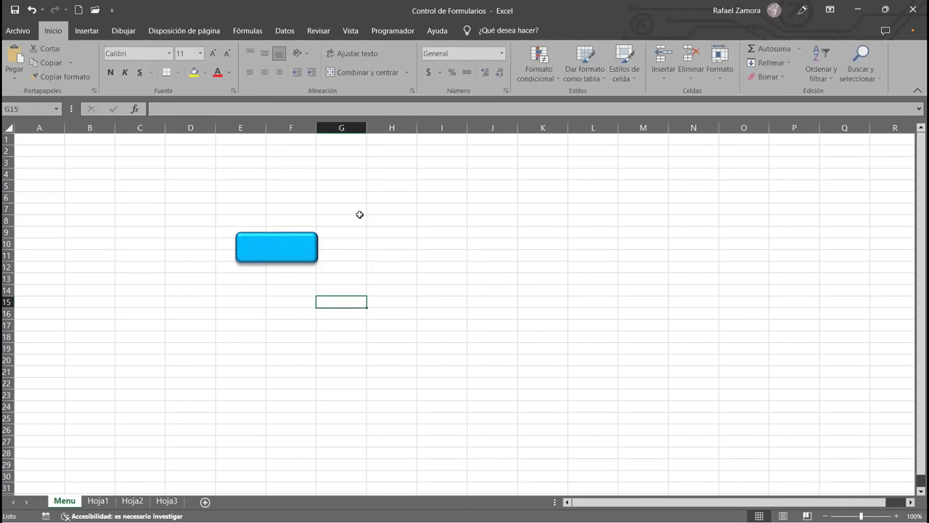
Step: Type FORMULARIO PERSONA into the shape and centre the text
left_click(277, 249)
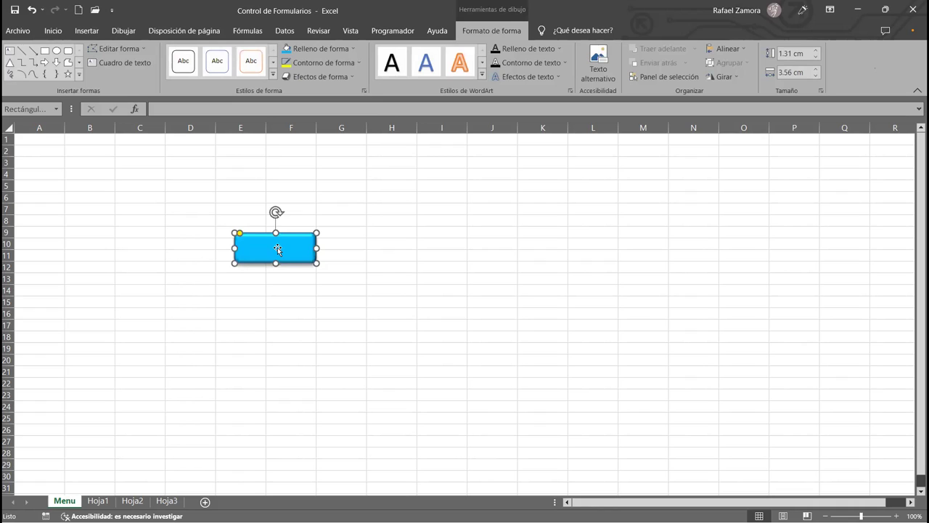
type("PE")
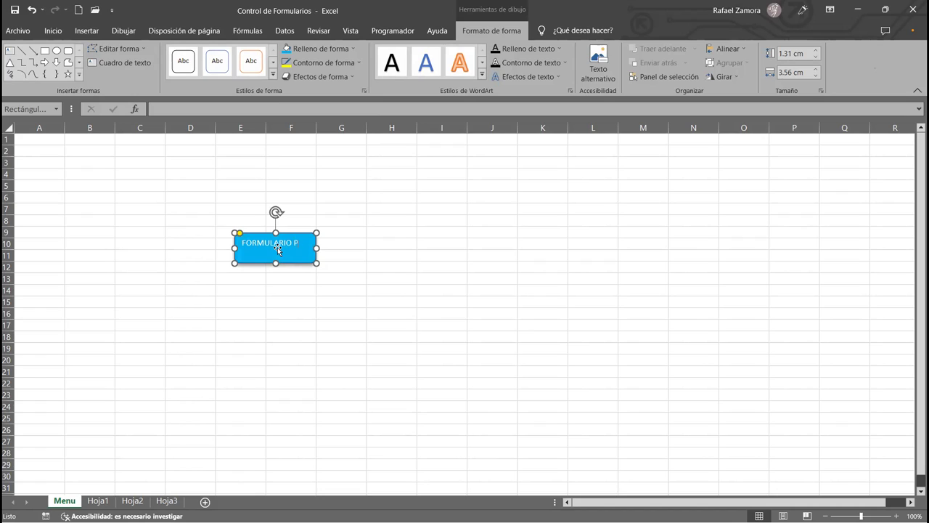
type("ERSONA")
left_click_drag(277, 253, 236, 240)
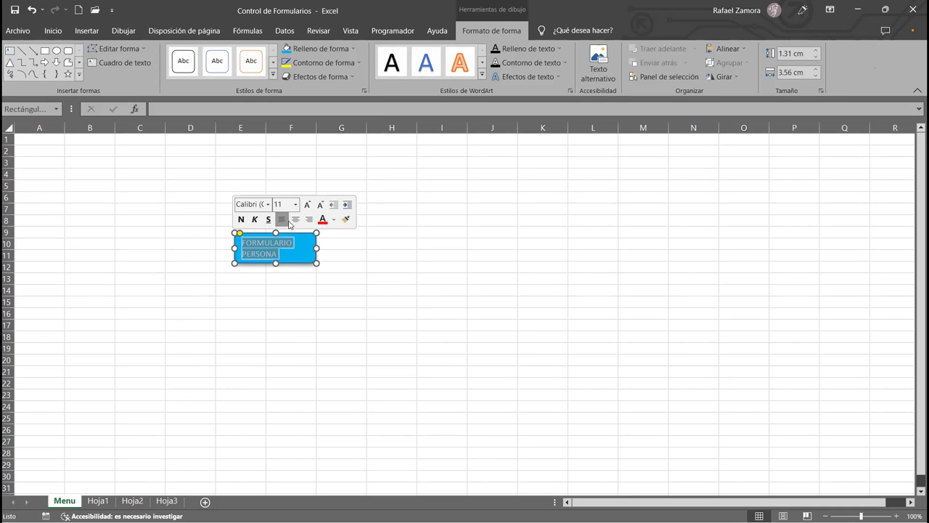
left_click(297, 221)
left_click(343, 289)
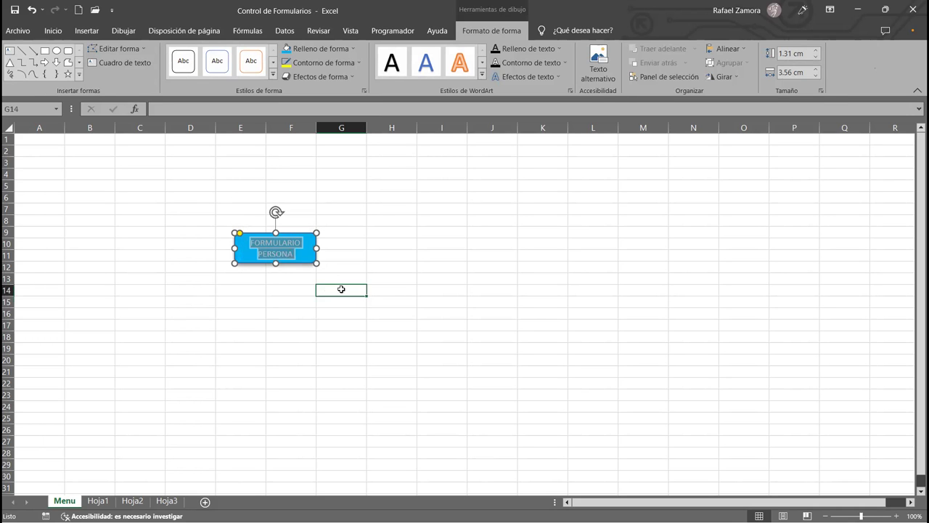
Step: Make the shape slightly taller and make the FORMULARIO PERSONA text bold
left_click(294, 263)
left_click_drag(276, 263, 275, 268)
type("PERSONA")
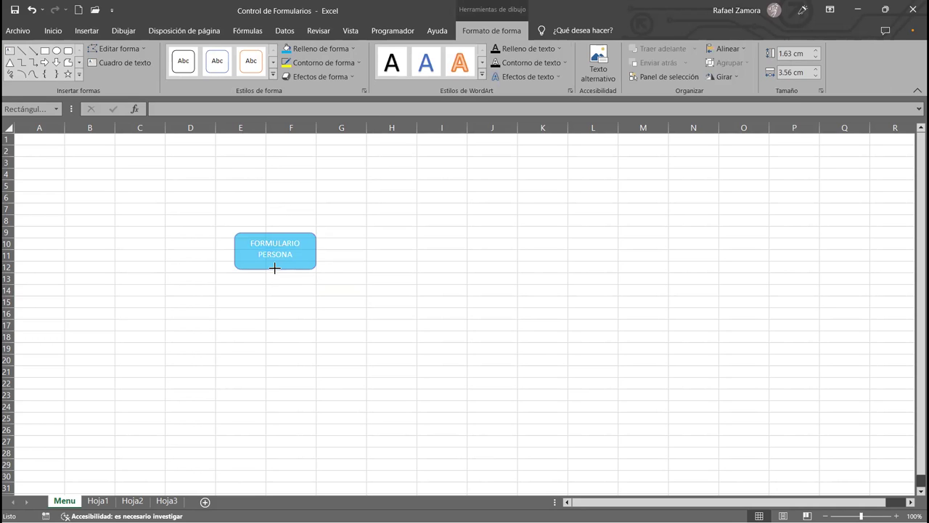
left_click(421, 276)
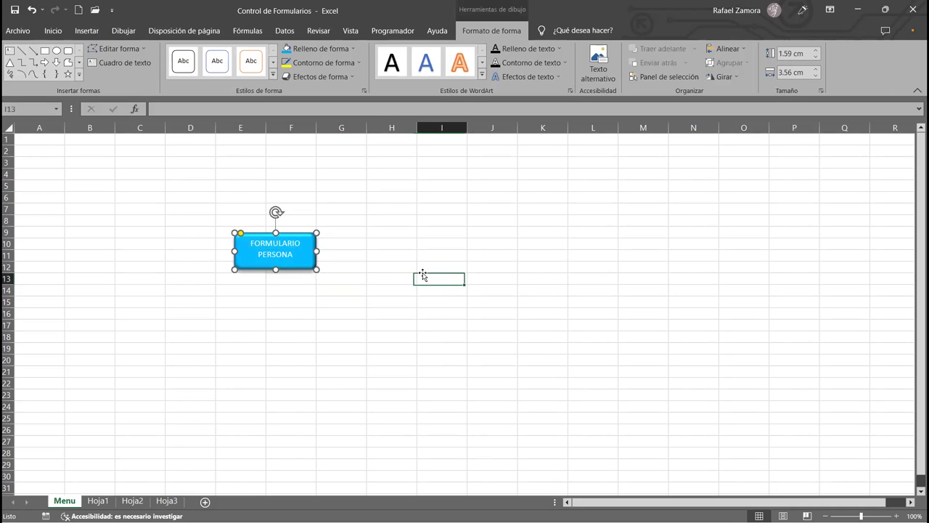
left_click(287, 233)
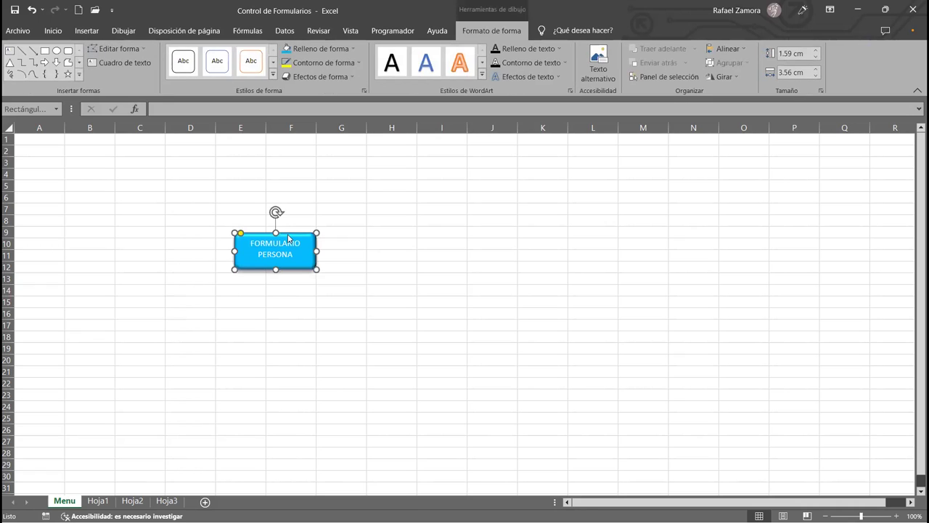
right_click(288, 238)
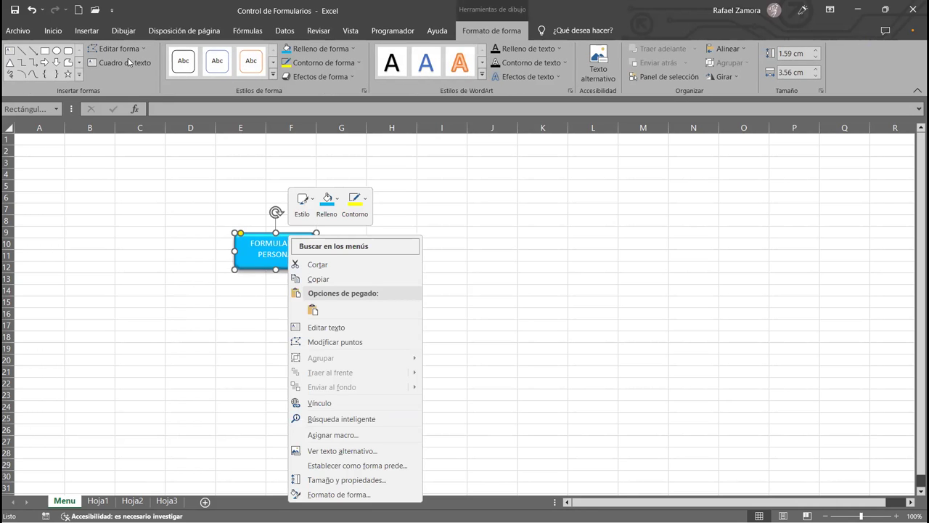
left_click(53, 31)
left_click(111, 71)
left_click(443, 212)
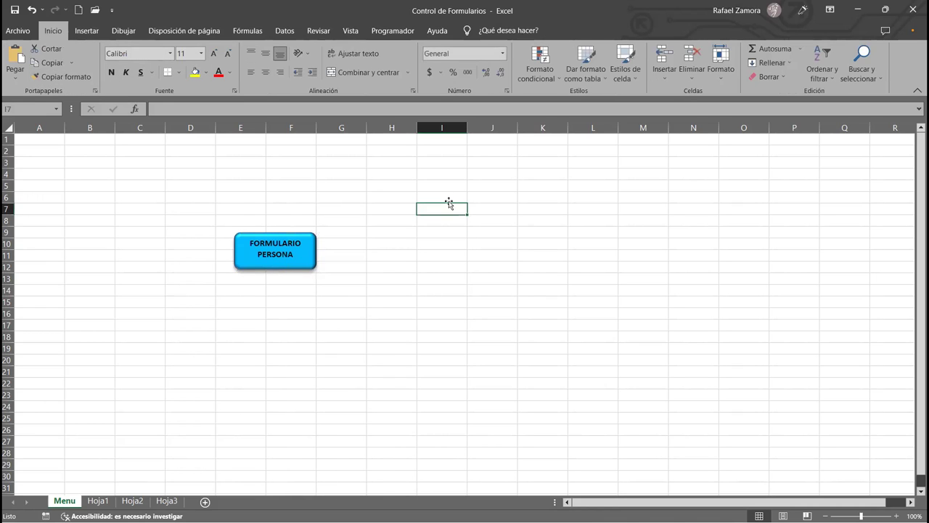
Step: Copy the FORMULARIO PERSONA shape to columns J–K and relabel it FORMULARIO PRODUCTO
left_click(313, 251)
left_click_drag(308, 241, 557, 244, "ctrl")
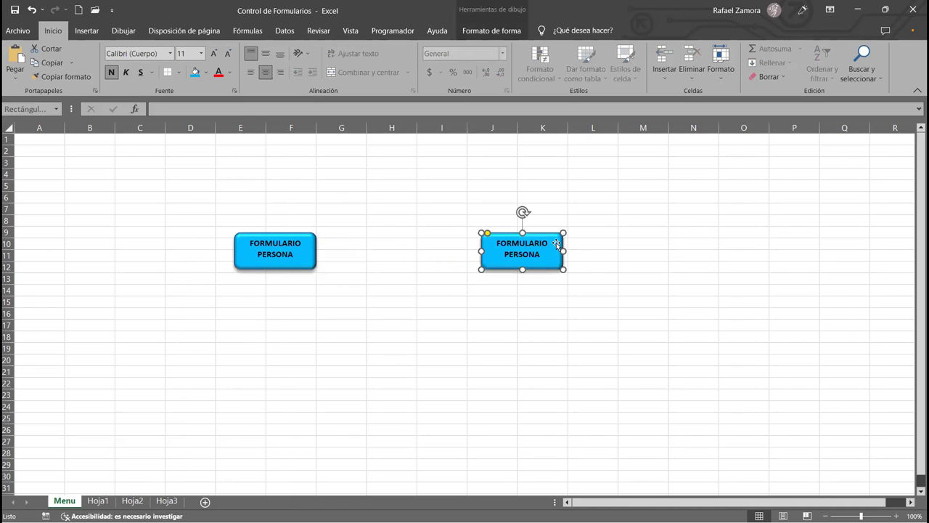
left_click_drag(505, 254, 557, 255)
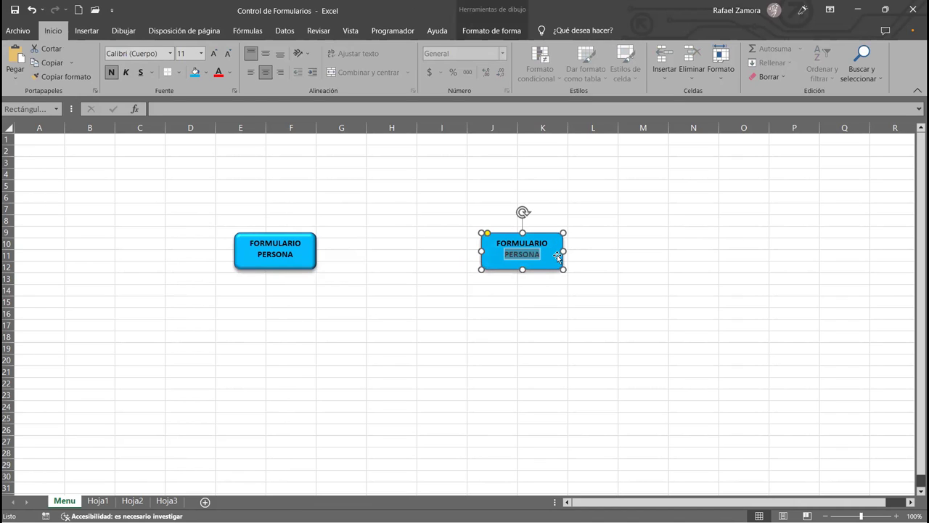
type("PRODUCTO")
left_click(633, 256)
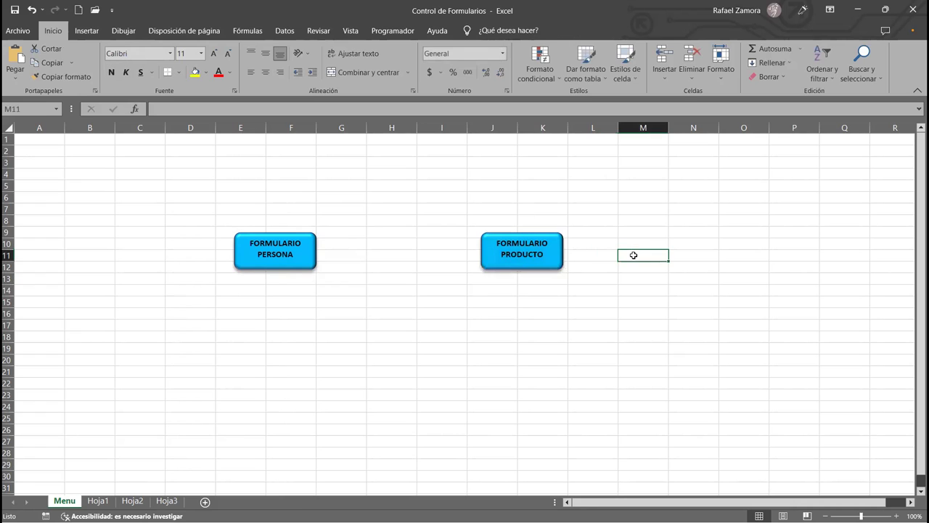
Step: Visit Hoja2 and Hoja1, then return to the Menu sheet and clear the selection
left_click(132, 501)
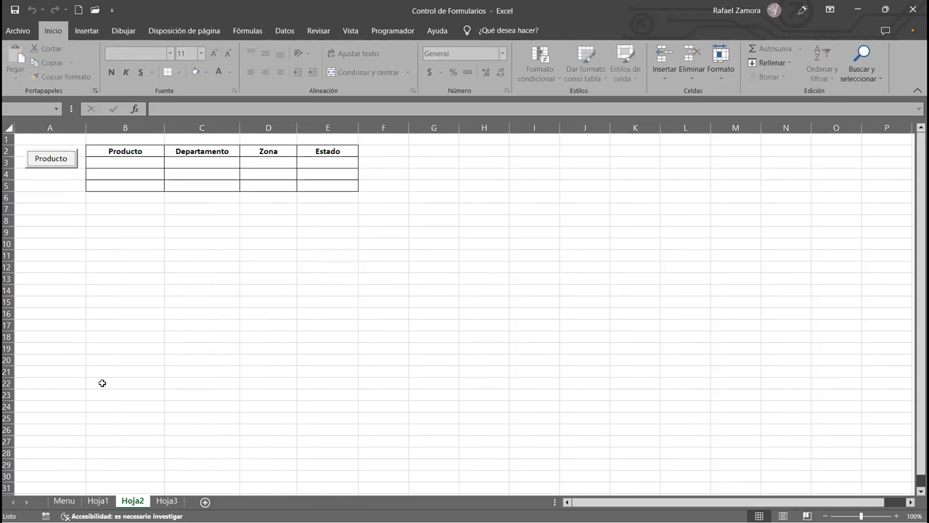
left_click(97, 501)
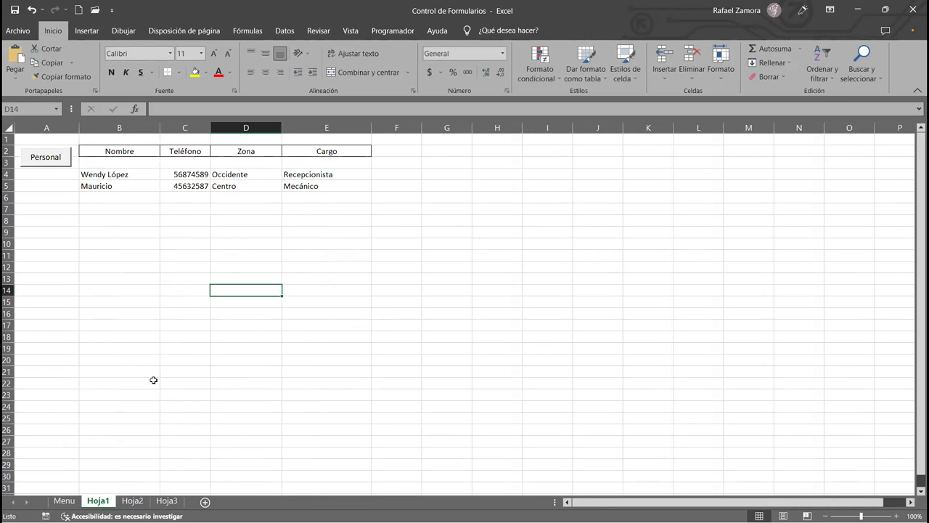
left_click(64, 501)
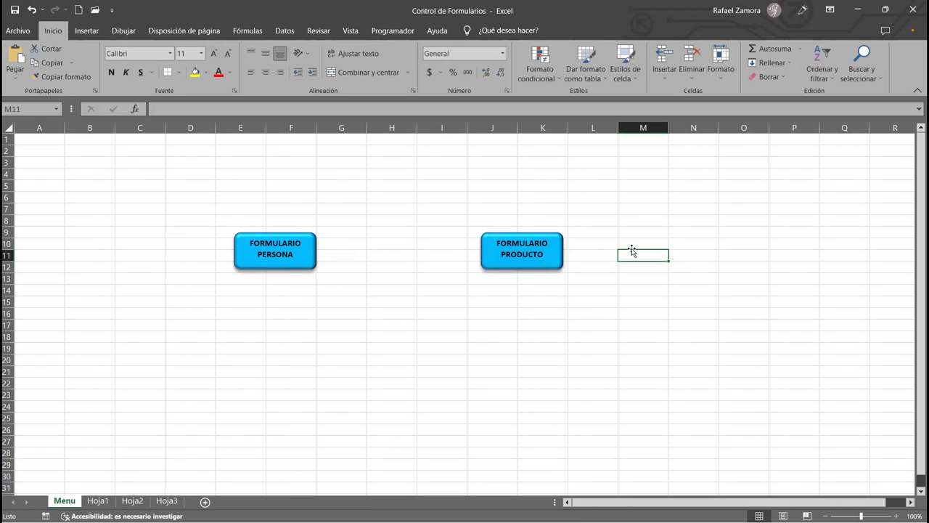
left_click(440, 208)
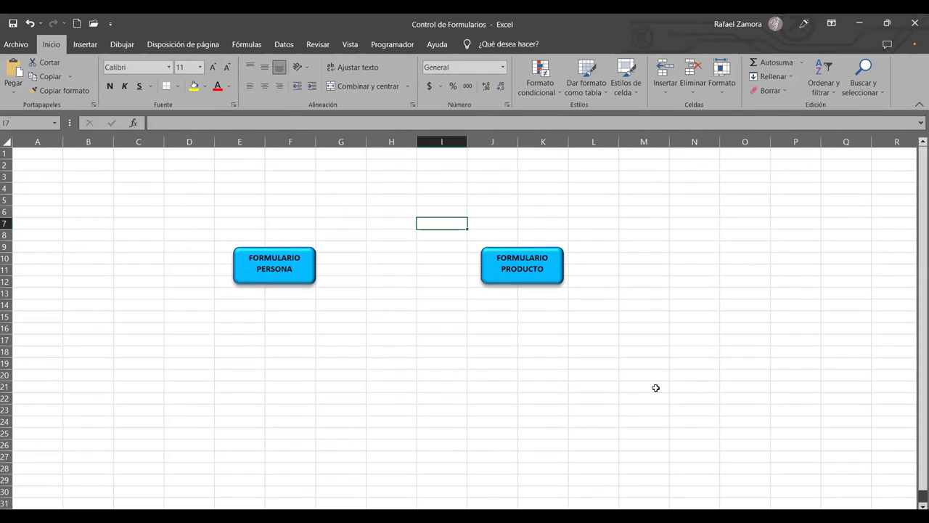
left_click(342, 326)
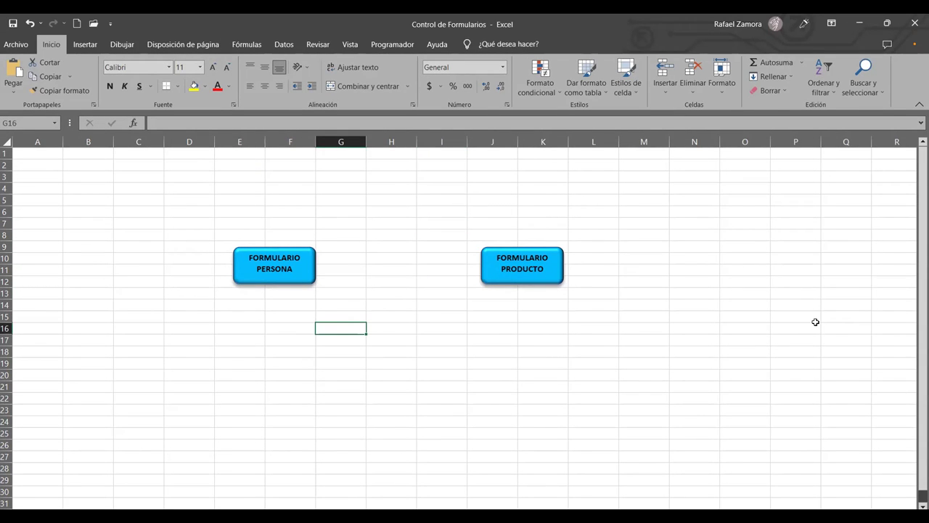
Step: Hyperlink the FORMULARIO PERSONA shape to the Hoja1 sheet in this workbook
right_click(310, 256)
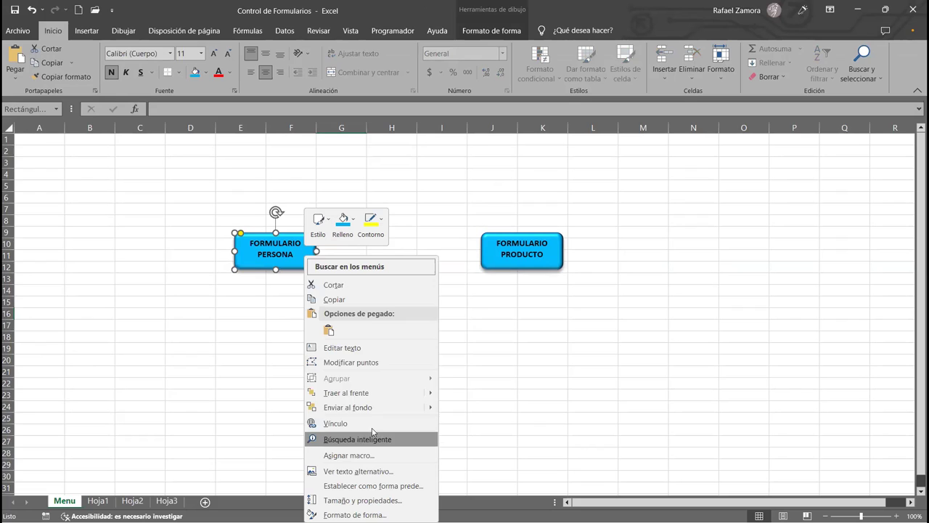
left_click(339, 424)
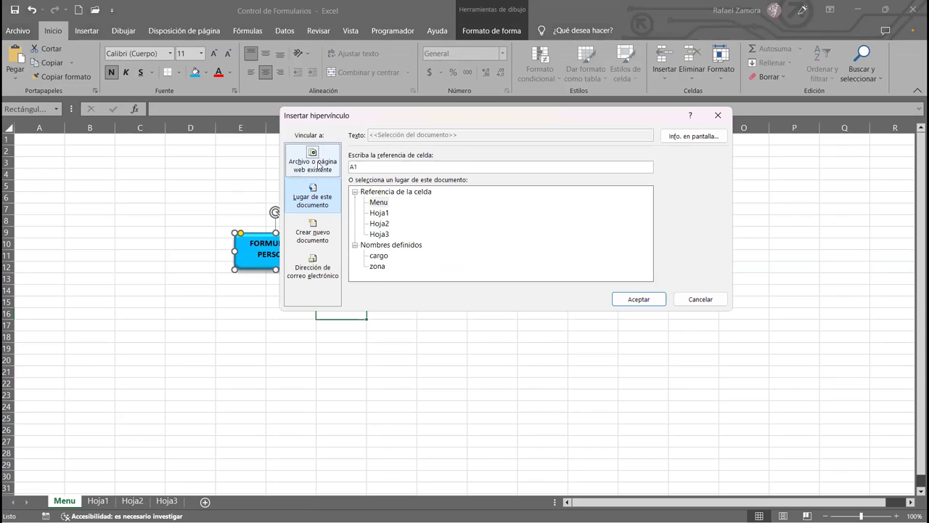
left_click(320, 166)
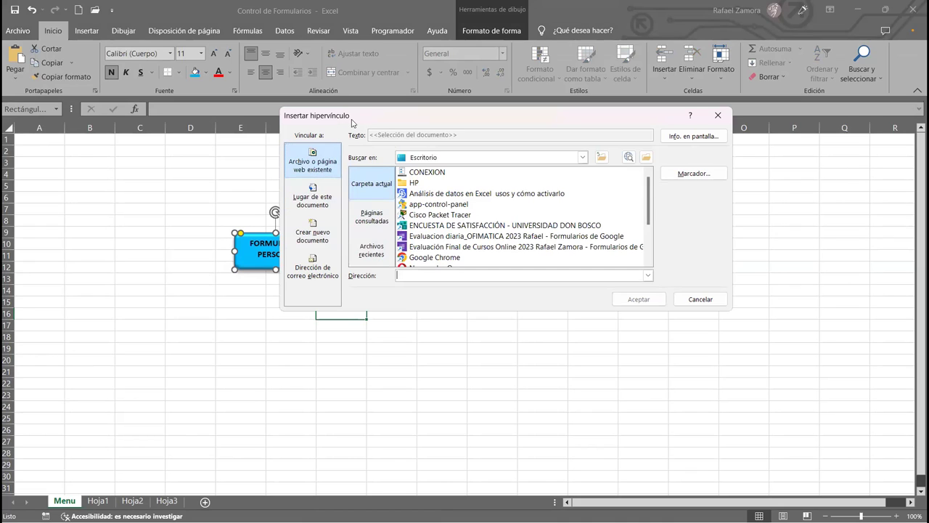
left_click(324, 200)
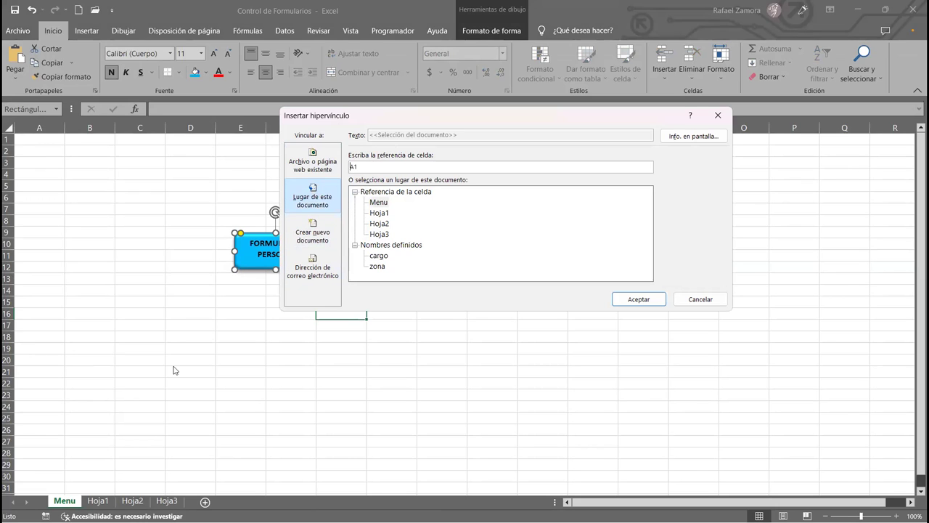
left_click(390, 213)
left_click(374, 167)
left_click(656, 301)
Step: Test the FORMULARIO PERSONA link to Hoja1, then return to the Menu sheet
left_click(526, 357)
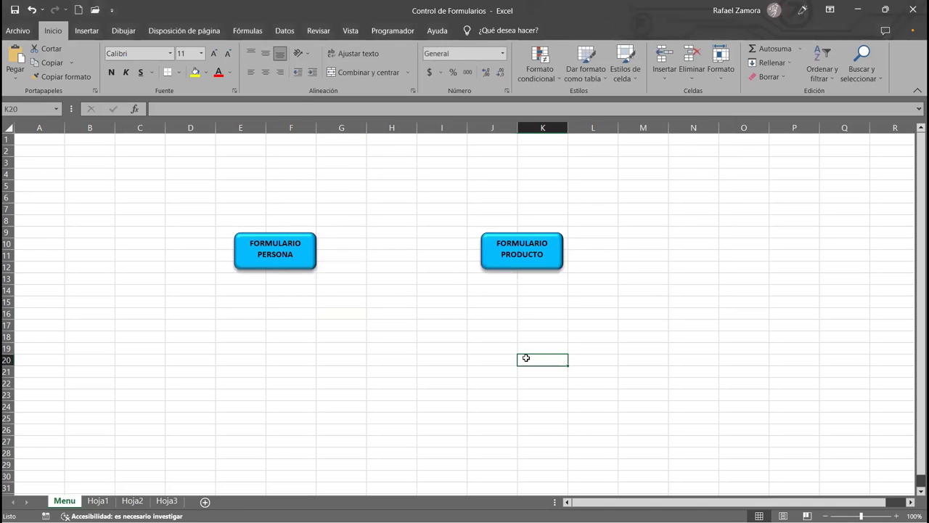
left_click(304, 256)
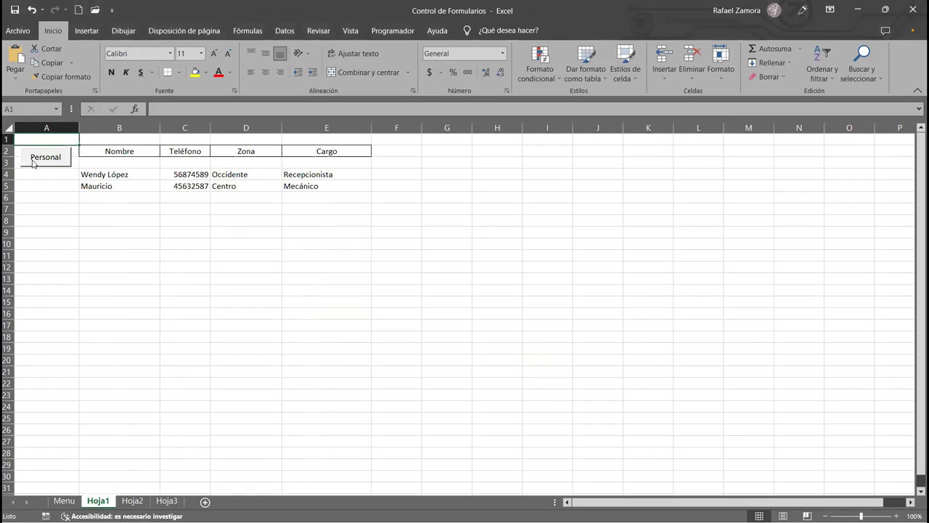
left_click(64, 501)
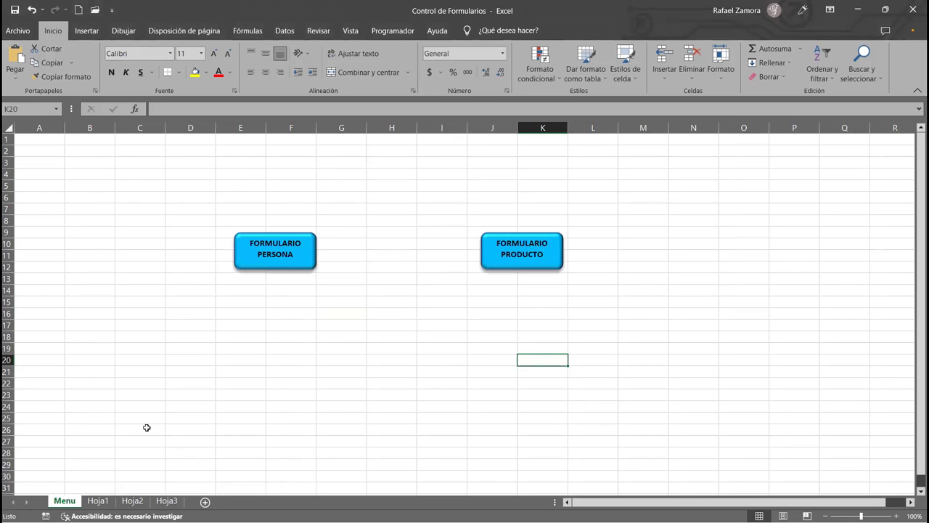
left_click(548, 262)
Step: Link the FORMULARIO PRODUCTO shape to cell A1 of Hoja2, then deselect it
right_click(548, 261)
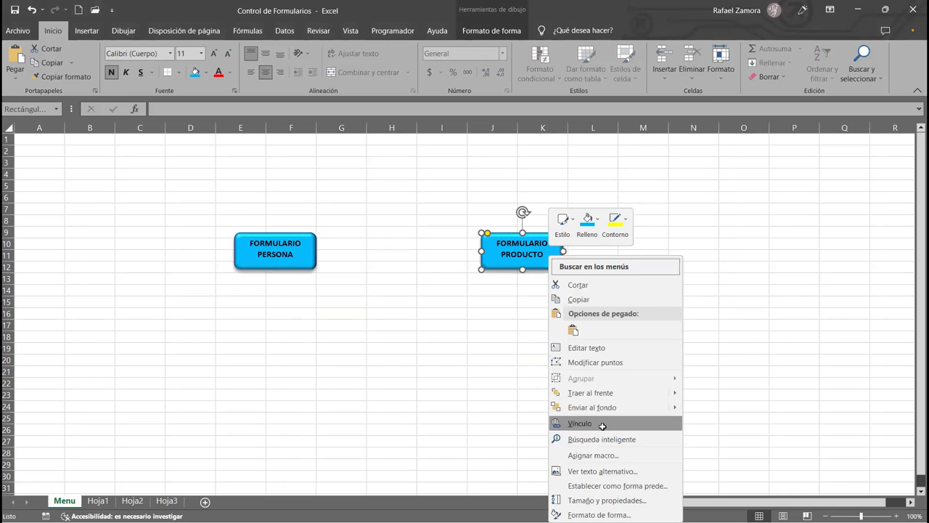
key("Return")
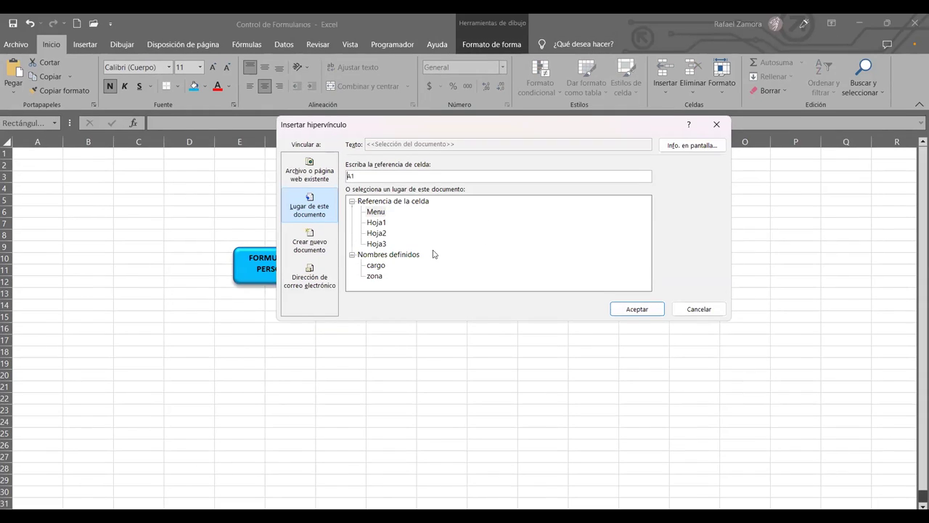
left_click(381, 233)
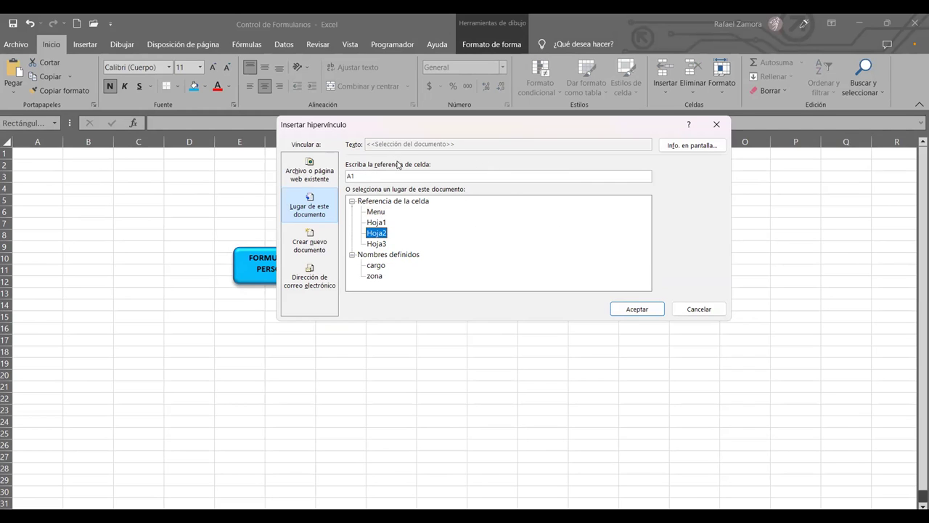
left_click(648, 310)
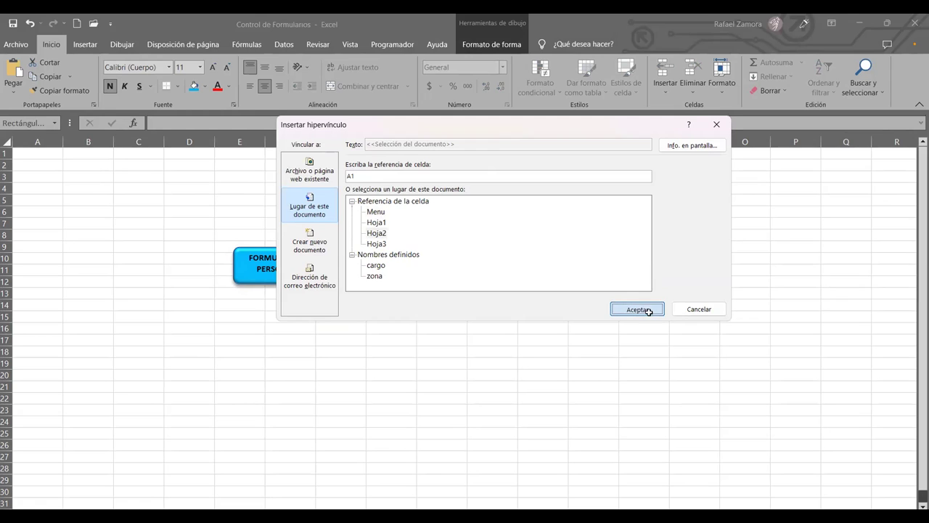
left_click(623, 326)
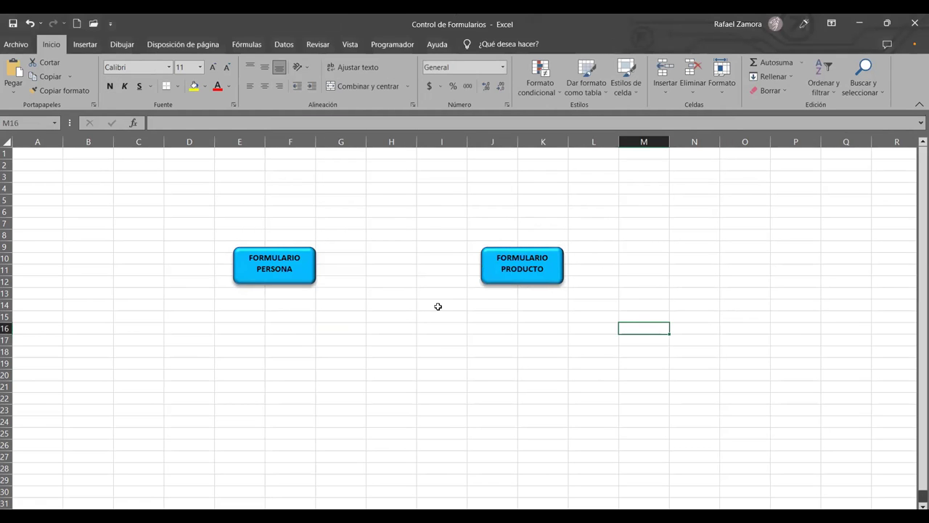
left_click(558, 269)
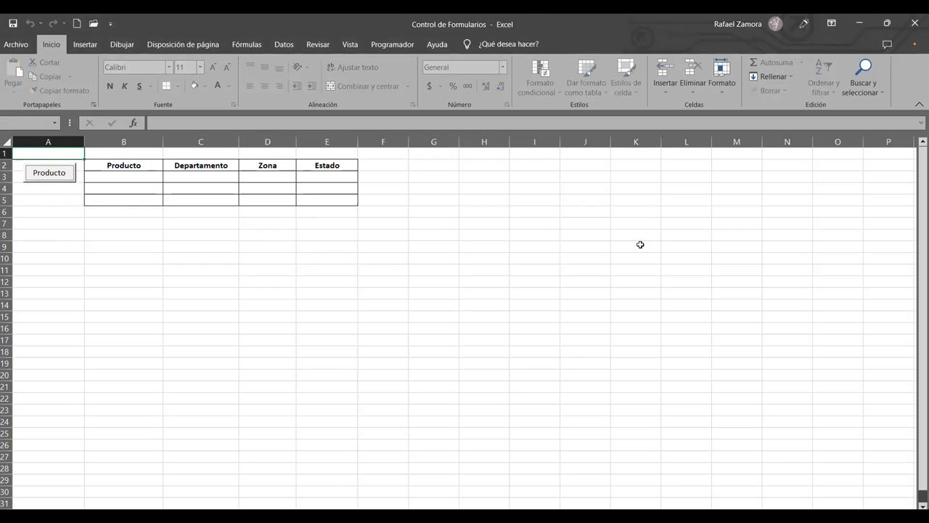
left_click(53, 175)
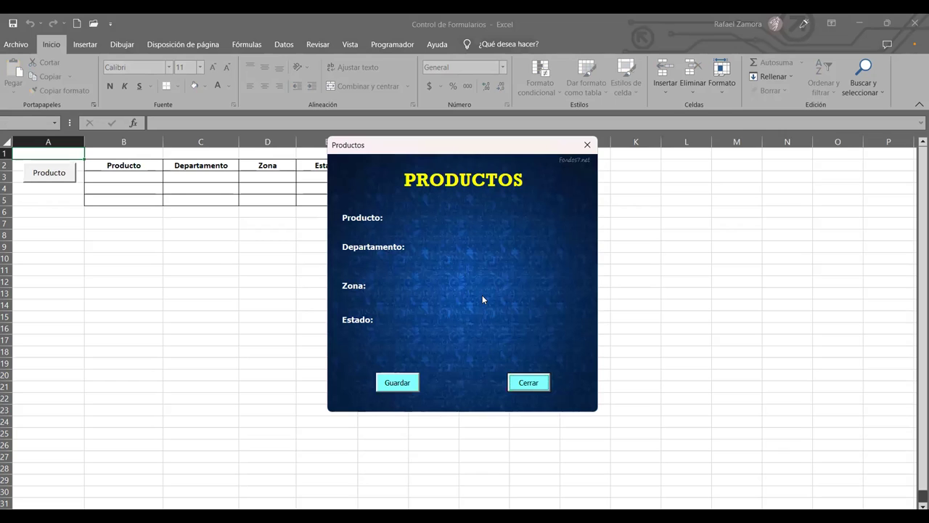
left_click(530, 389)
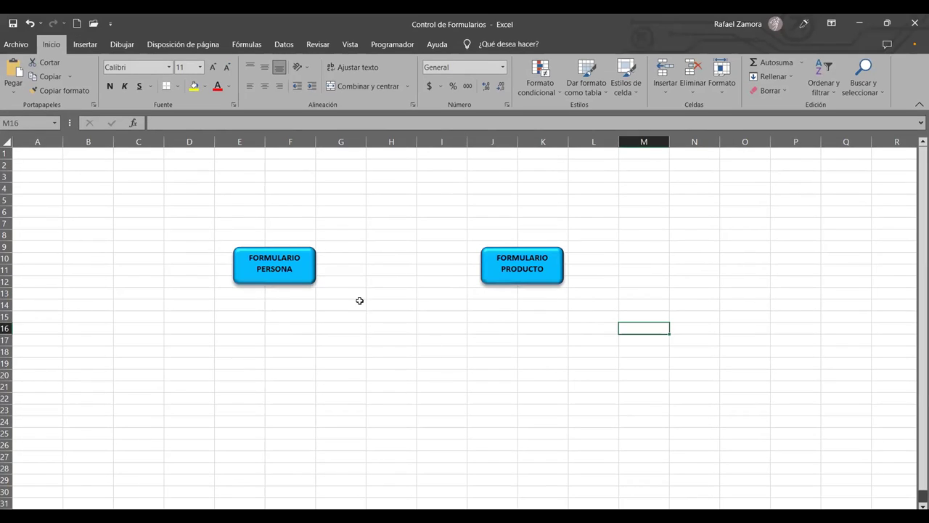
left_click(373, 196)
Step: Open the Personal form via FORMULARIO PERSONA and enter the new employee's name and phone
left_click(306, 267)
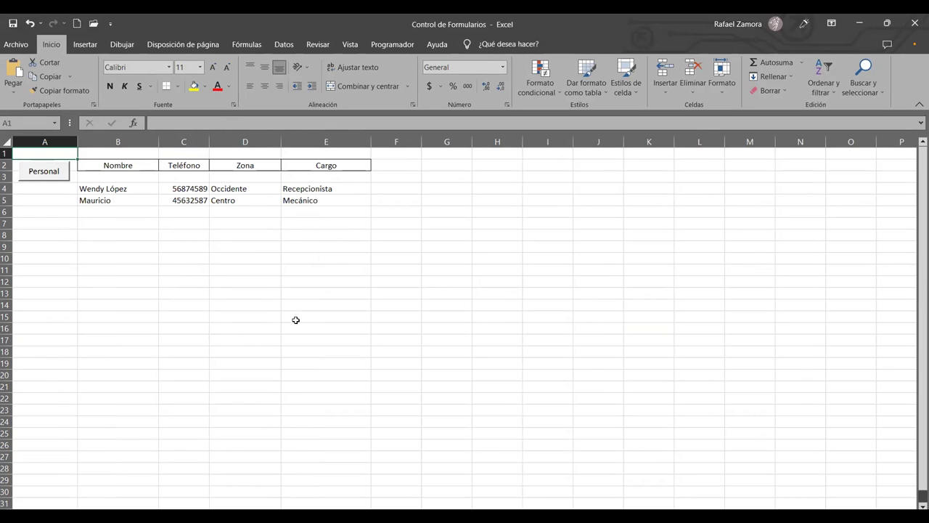
left_click(52, 175)
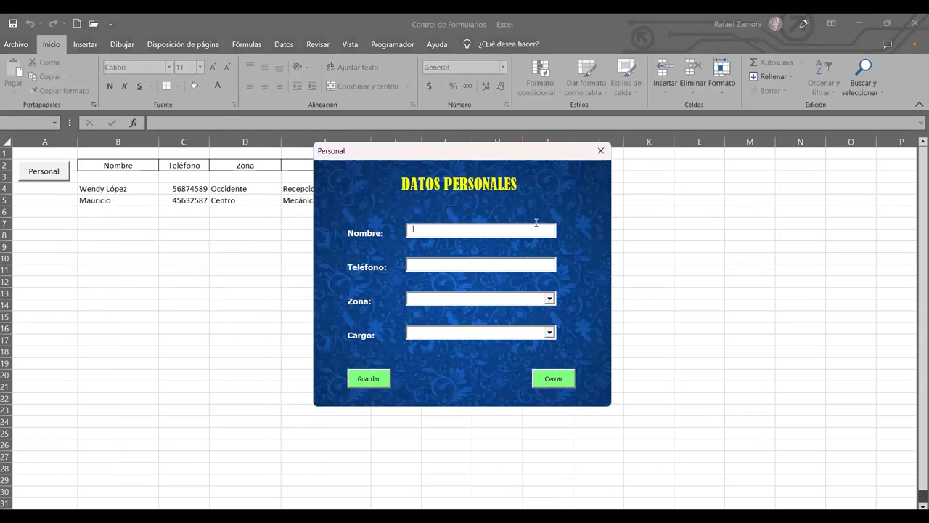
left_click_drag(454, 152, 551, 151)
type("Ana Raquel")
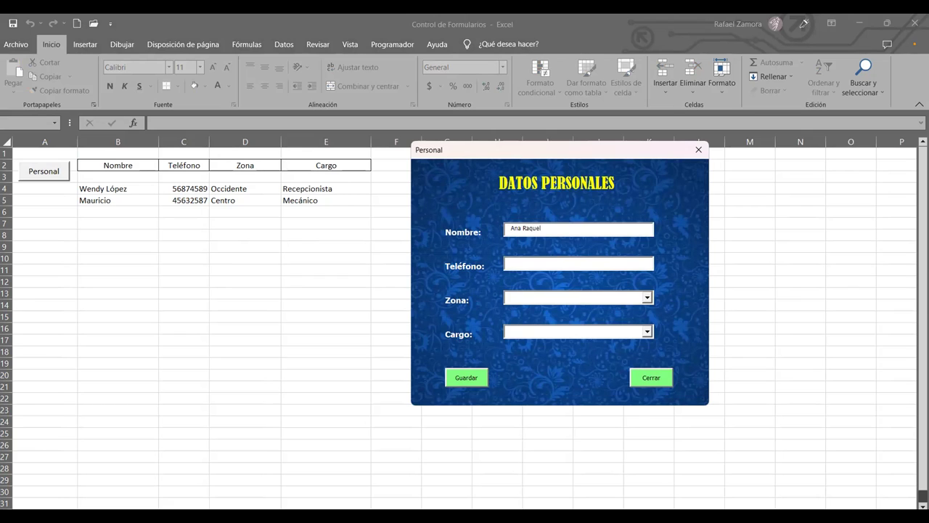
type("45789658")
Step: Set zone Oriente and role Secretaria, then save the employee as a new row
left_click(647, 298)
left_click(532, 318)
left_click(648, 333)
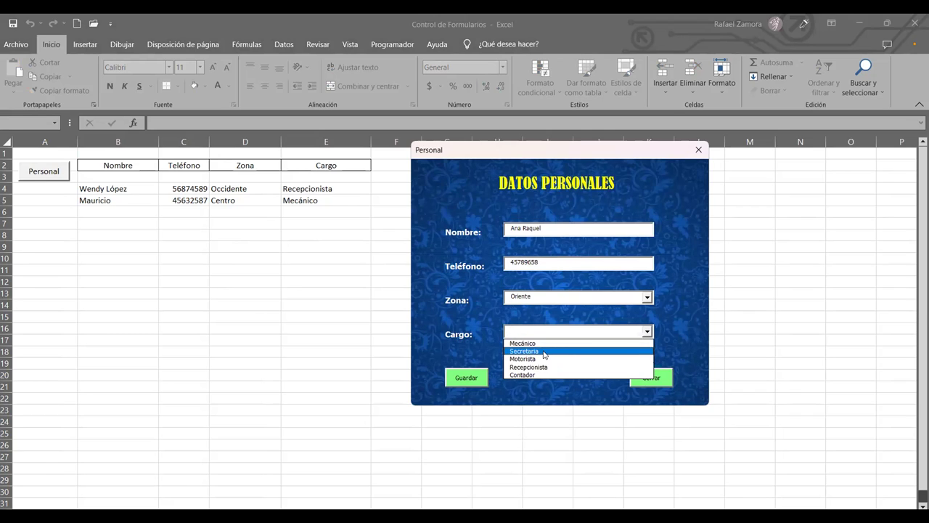
left_click(543, 352)
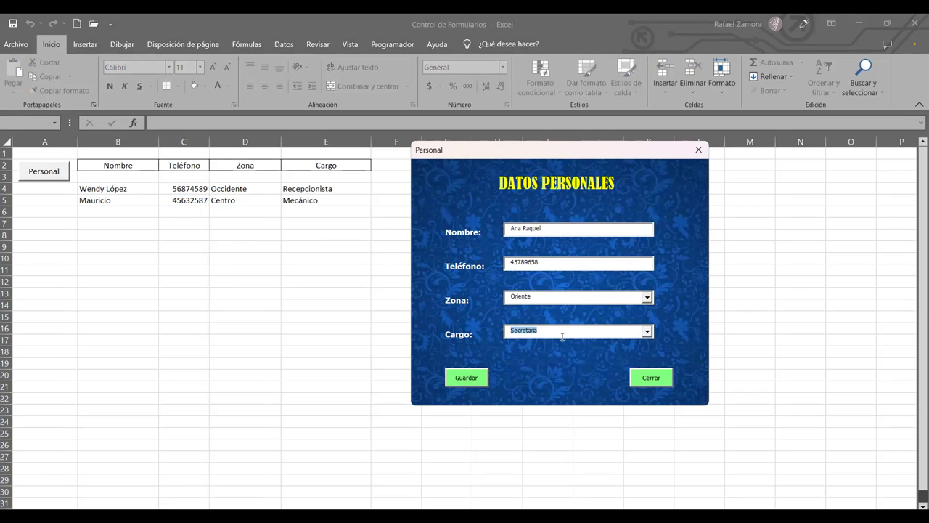
left_click(462, 376)
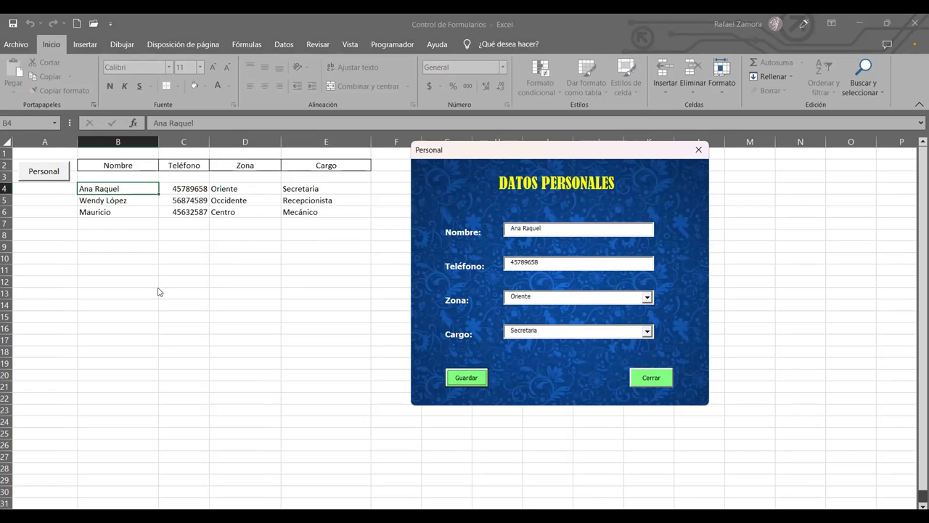
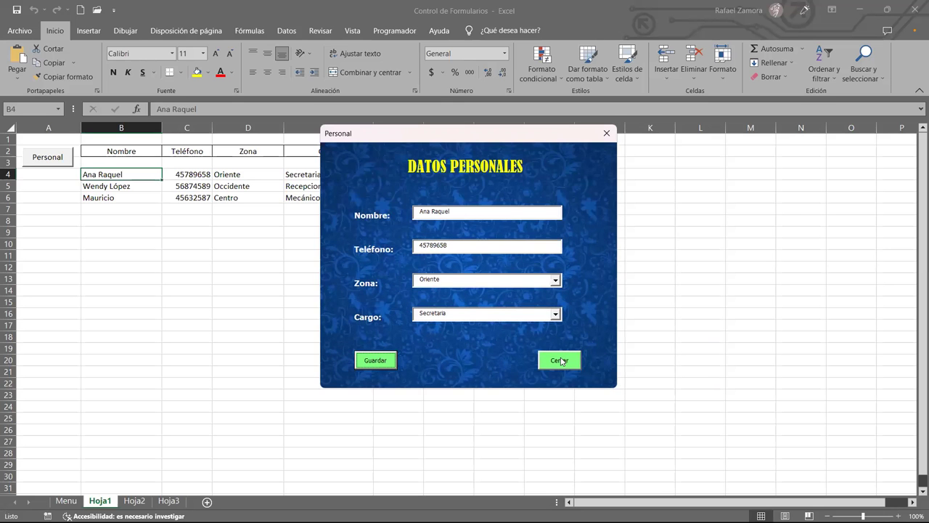
Step: Close the running Datos Personales form and open the Visual Basic editor from Programador
left_click(561, 361)
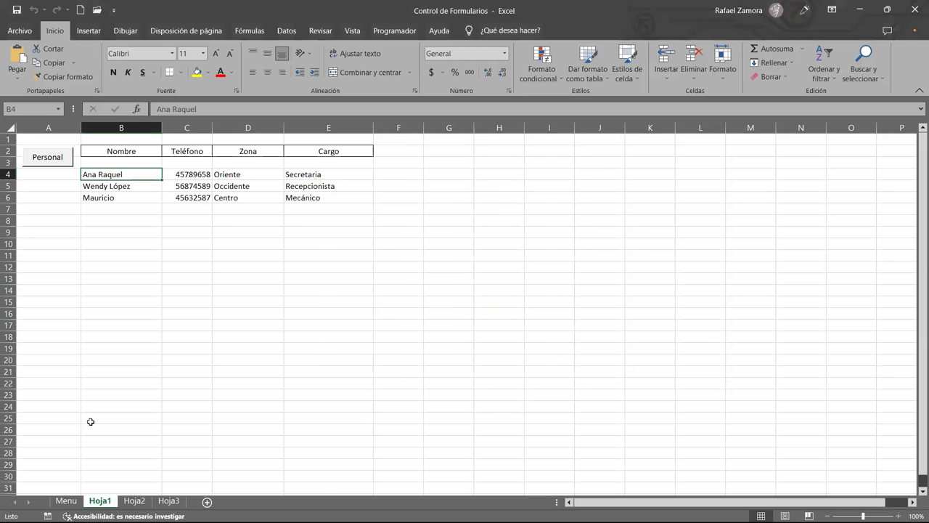
left_click(395, 31)
left_click(11, 65)
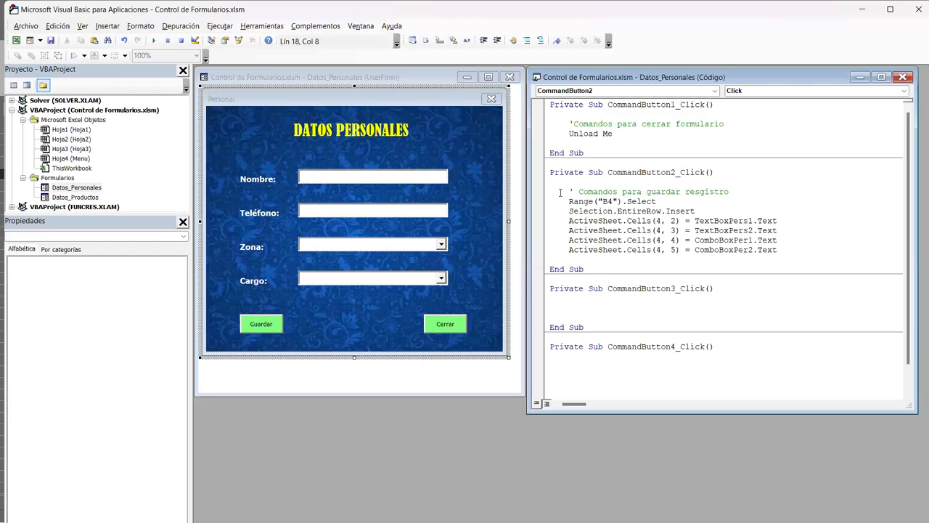
Step: Review the Guardar button's code, highlighting its Range("B4") reference, then return to Excel
left_click(276, 323)
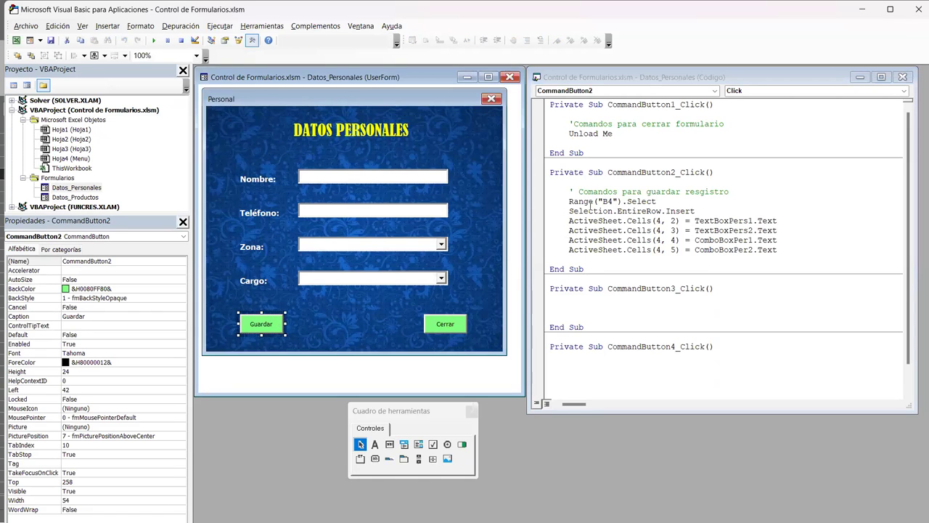
left_click(724, 210)
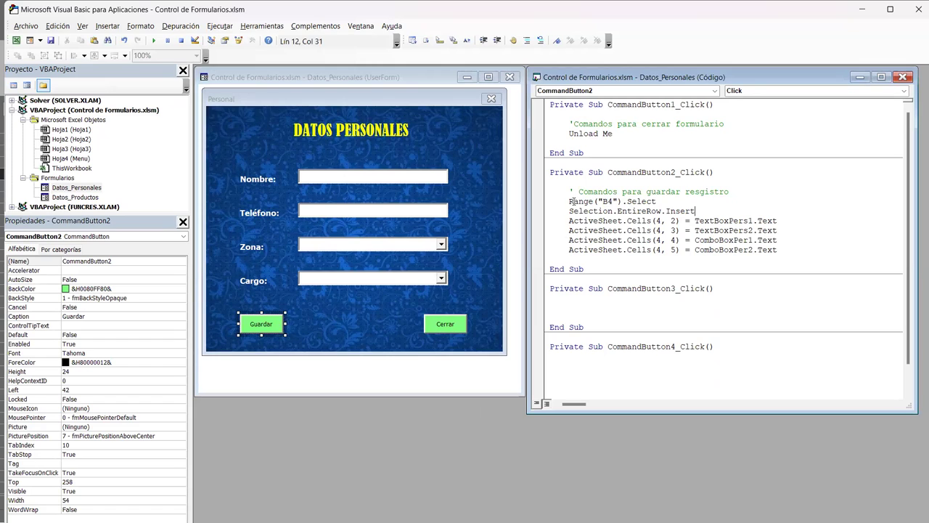
left_click_drag(572, 201, 622, 202)
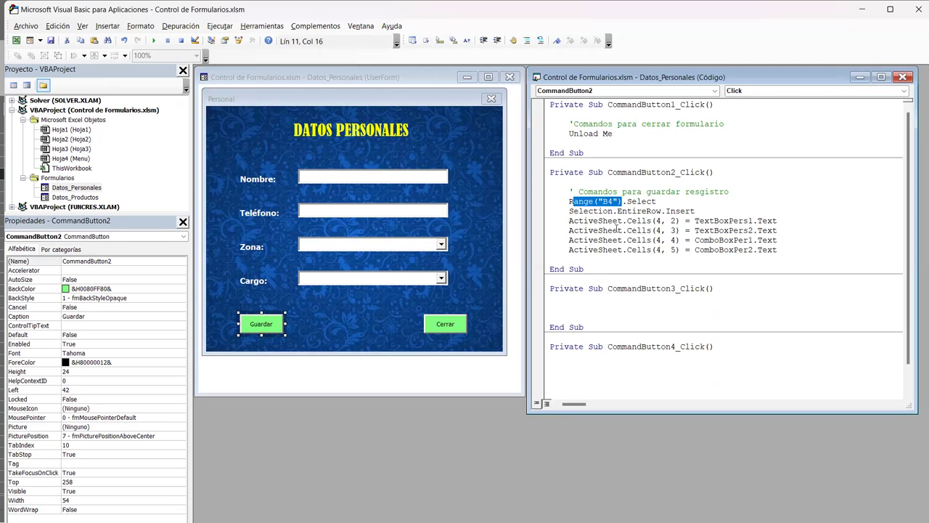
left_click(570, 210)
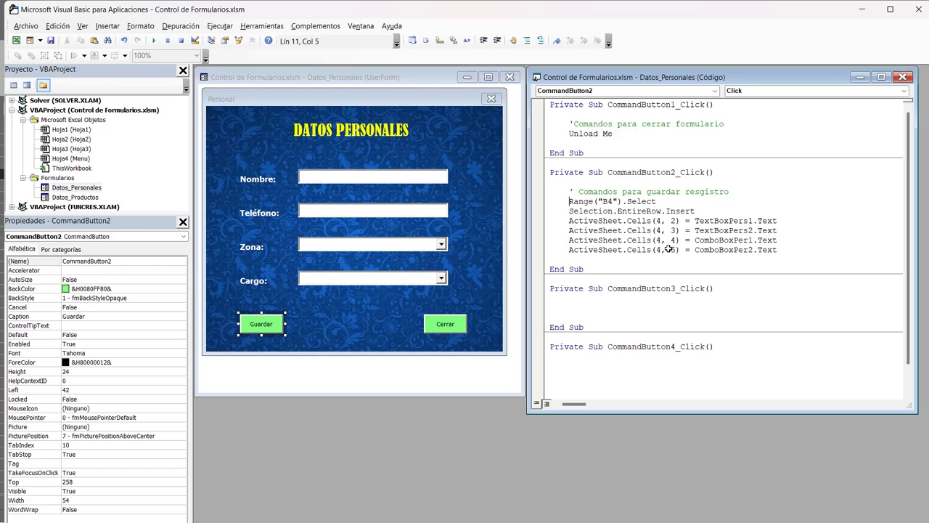
key("alt+F11")
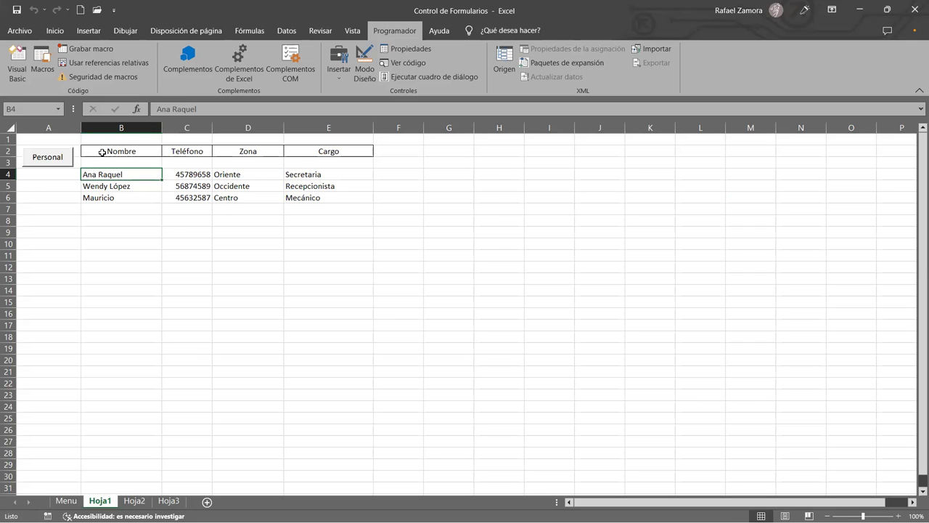
Step: Highlight the B2:E2 header row, then back in the VBA editor mark the row-insert line
left_click_drag(102, 151, 371, 151)
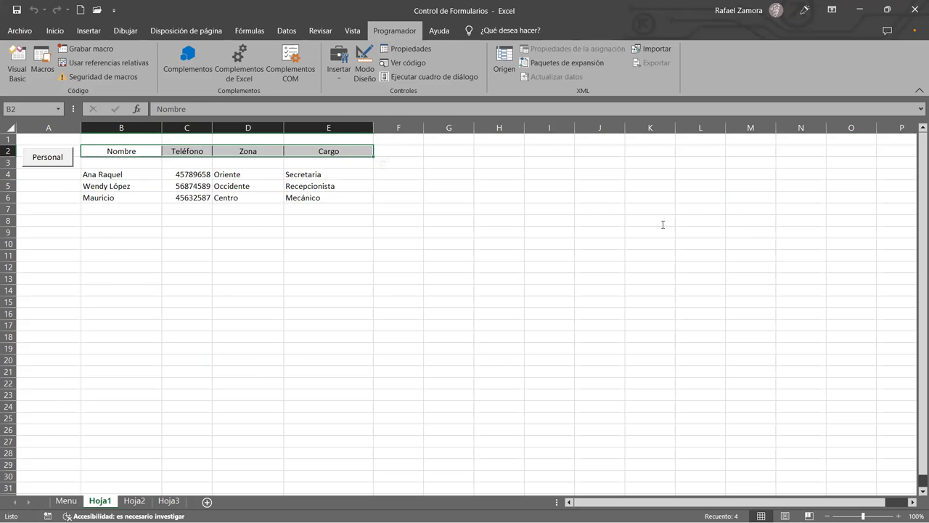
key("alt+F11")
left_click_drag(569, 211, 695, 211)
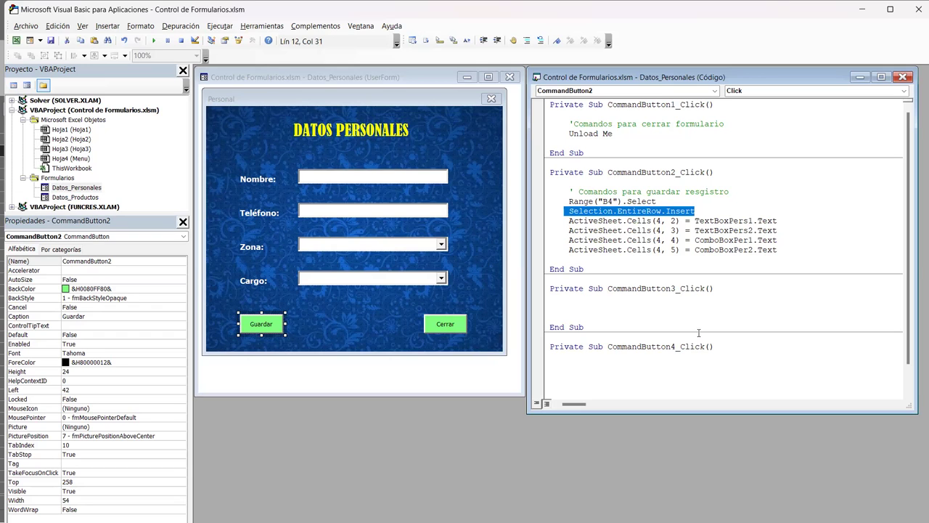
Step: Walk through the Selection.EntireRow.Insert line and the ActiveSheet.Cells lines filling row 4
left_click(710, 210)
key("F5")
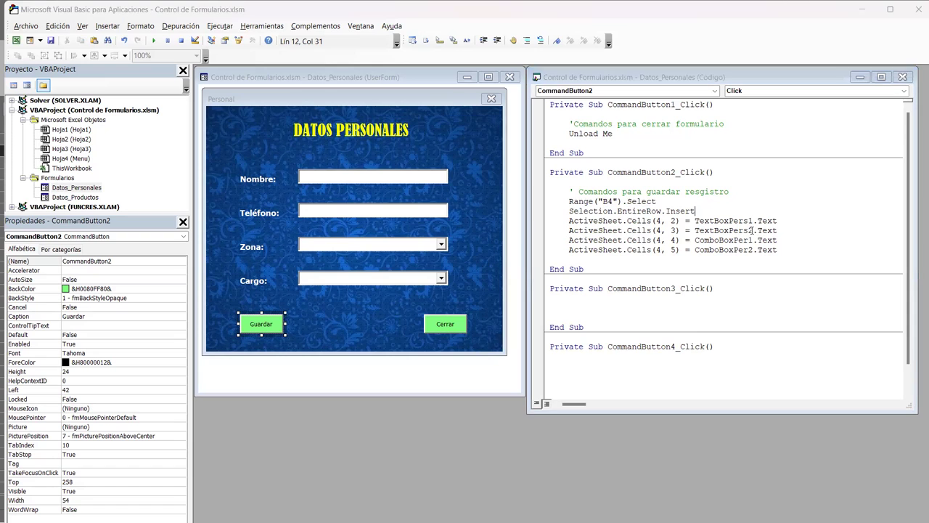
left_click(718, 220)
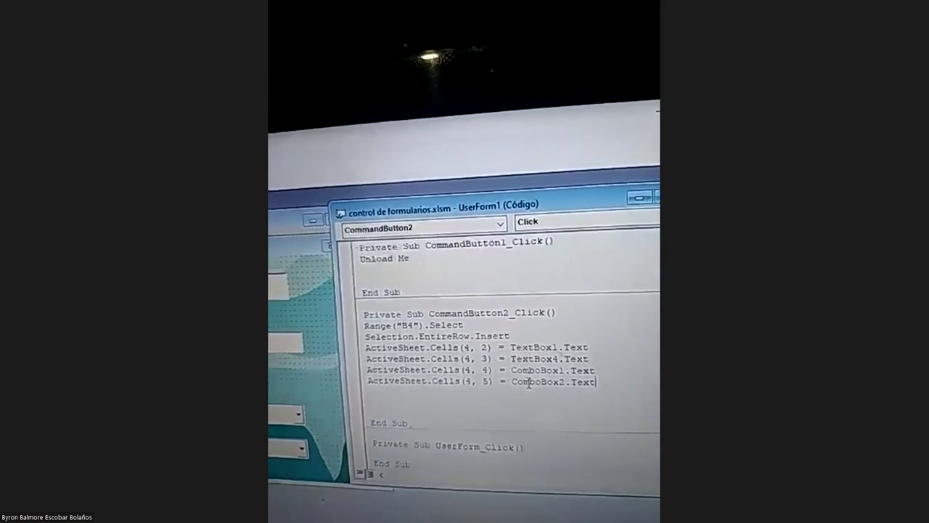
Step: Follow the participant's camera from their Guardar code to their worksheet's row-4 record
key("F5")
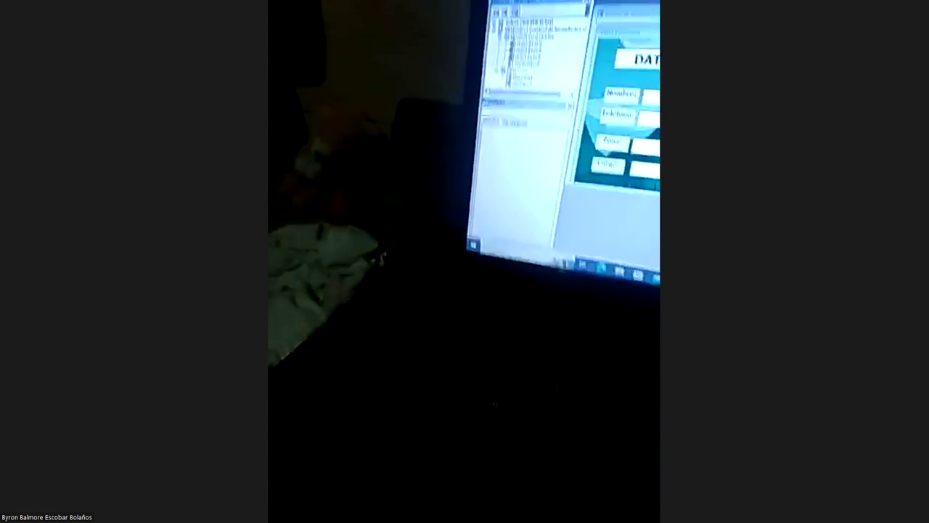
key("alt+F11")
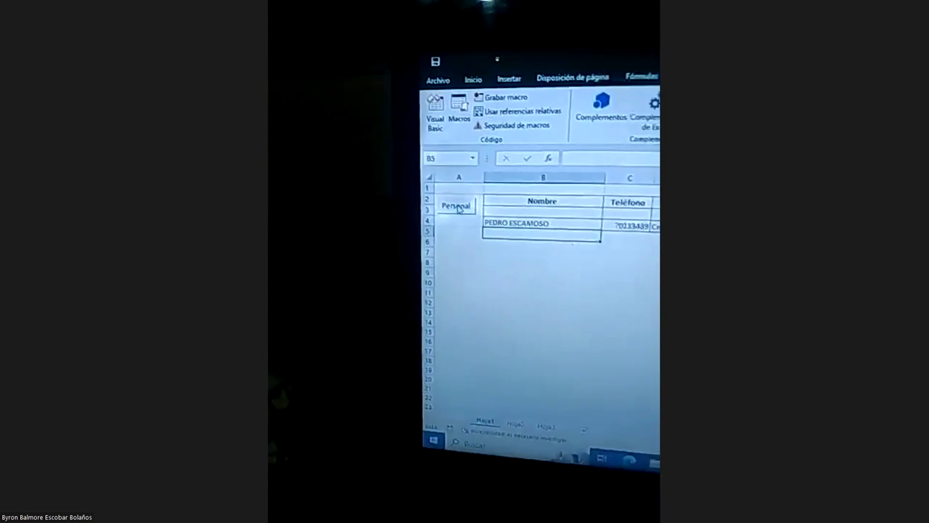
Step: Launch the Datos Personales form with the Personal button on the sheet
left_click(460, 216)
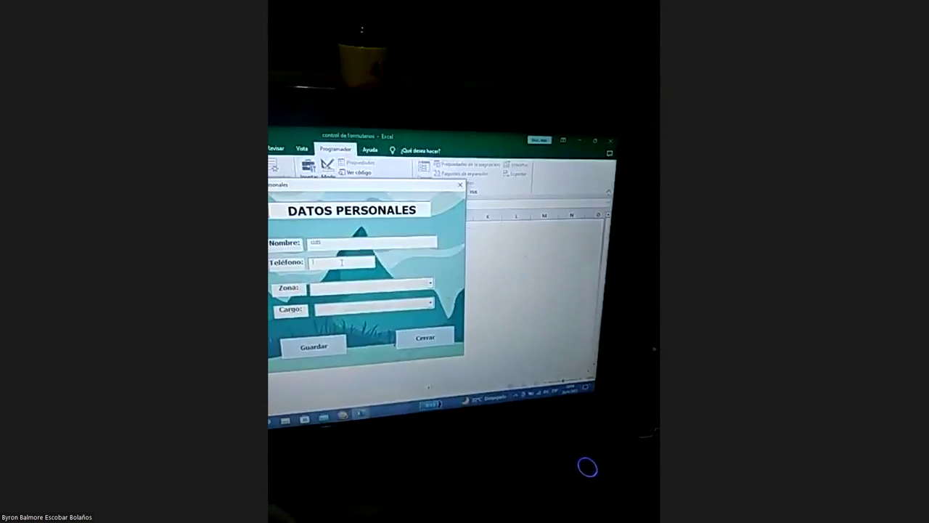
Step: Enter the phone number, then choose Zona Occidente and Cargo Motorista in the form
type("5452800")
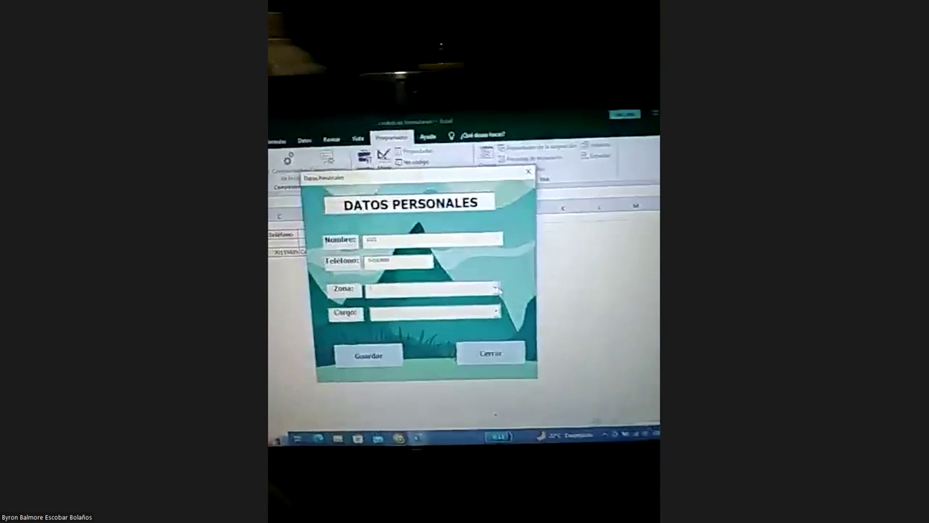
left_click(422, 231)
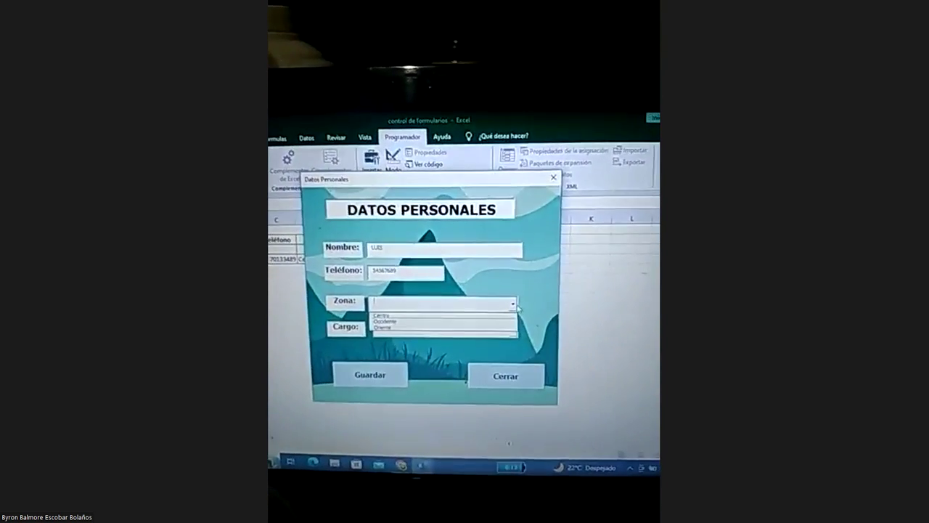
left_click(366, 310)
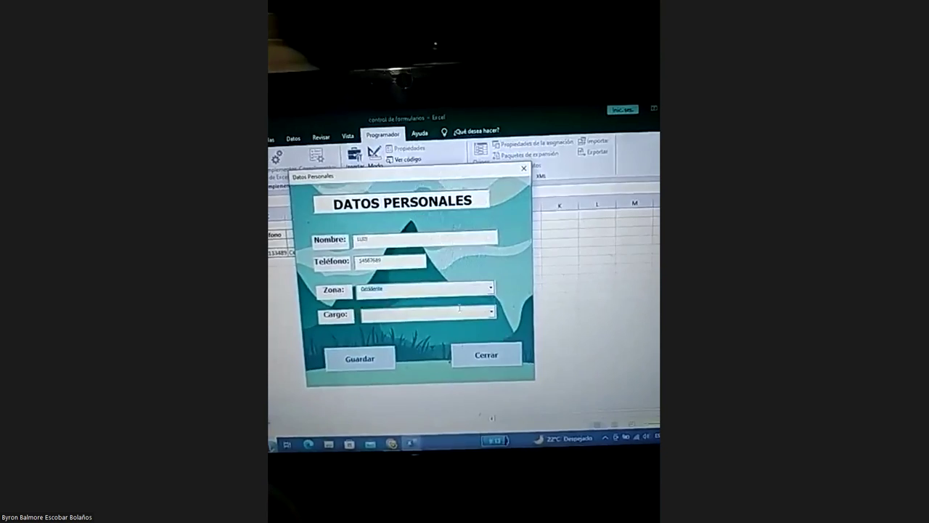
left_click(486, 310)
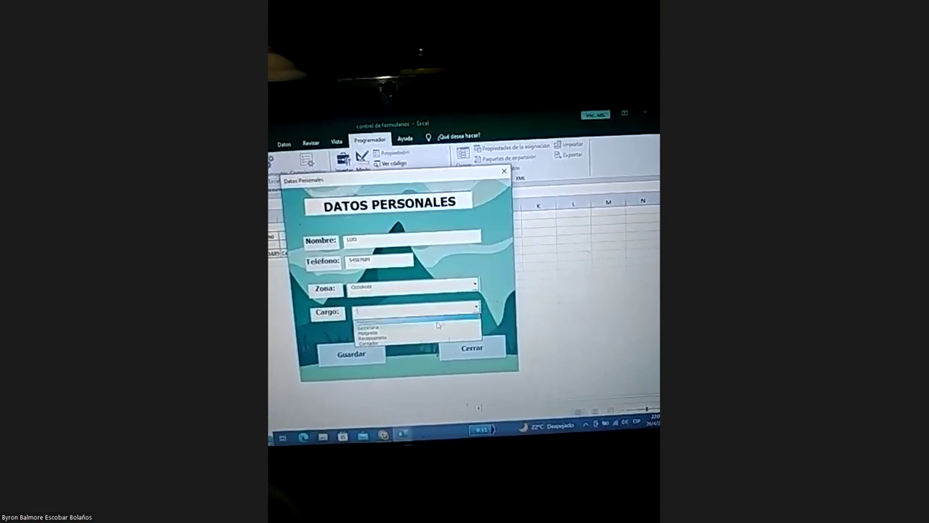
left_click(425, 330)
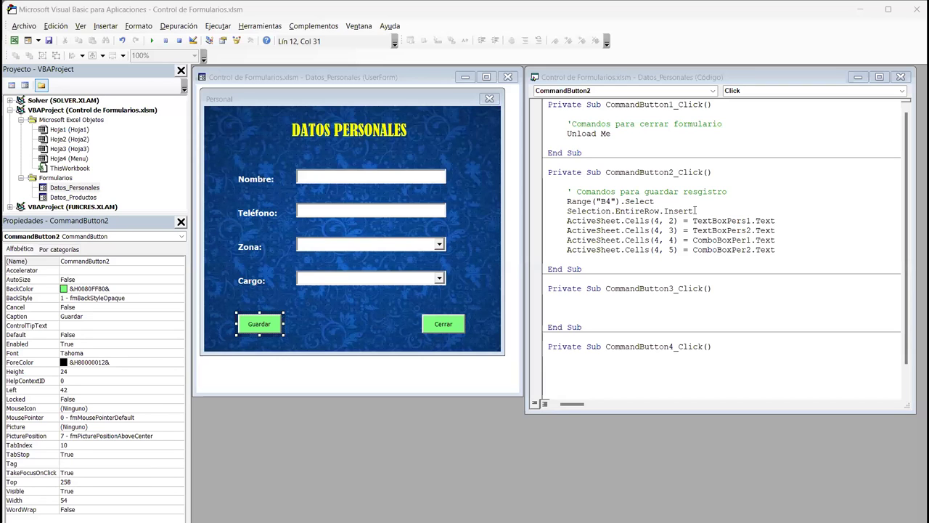
left_click(695, 211)
key("shift+Home")
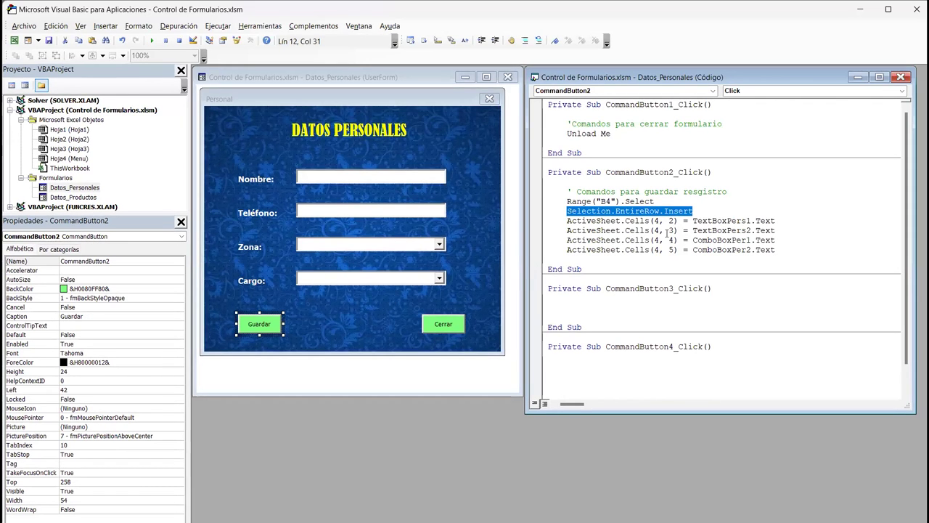
left_click(602, 201)
left_click_drag(601, 201, 612, 201)
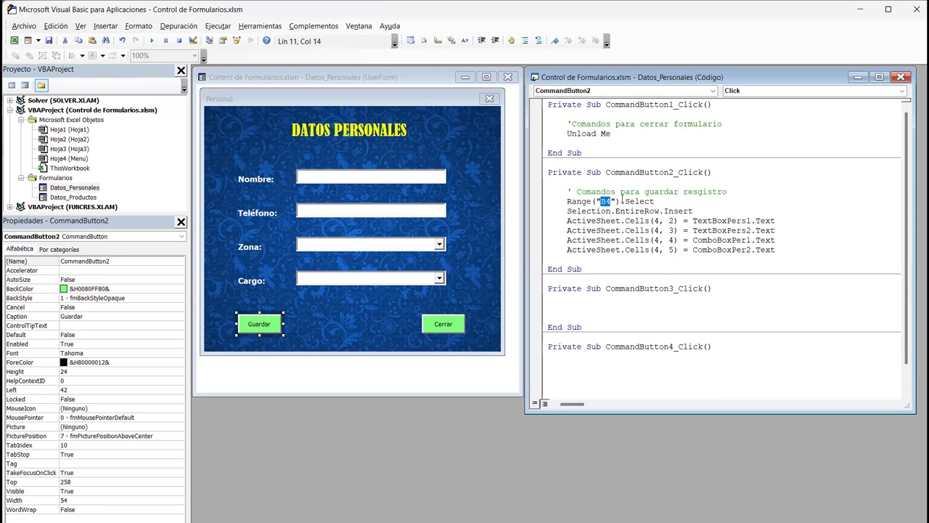
left_click(654, 221)
left_click_drag(654, 221, 659, 221)
left_click_drag(612, 201, 604, 201)
double_click(672, 220)
left_click_drag(605, 201, 600, 201)
left_click(693, 346)
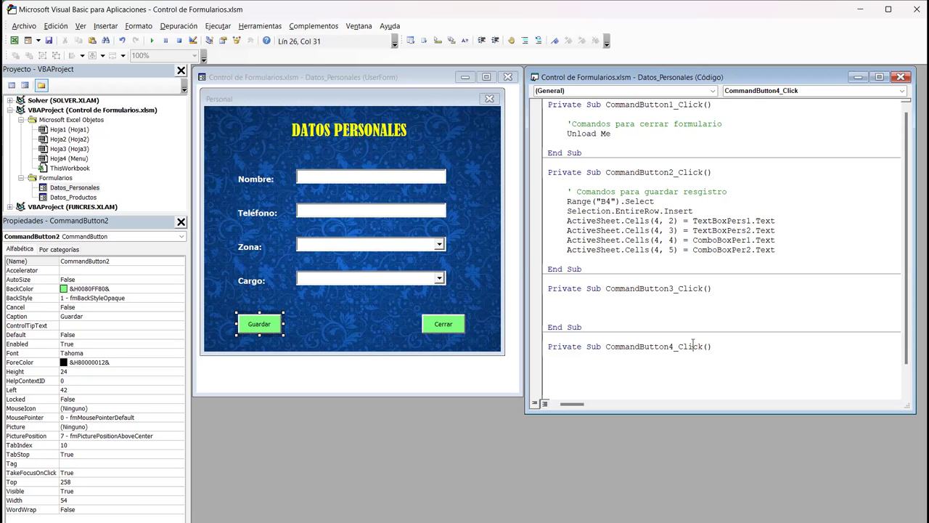
left_click(478, 288)
left_click(407, 103)
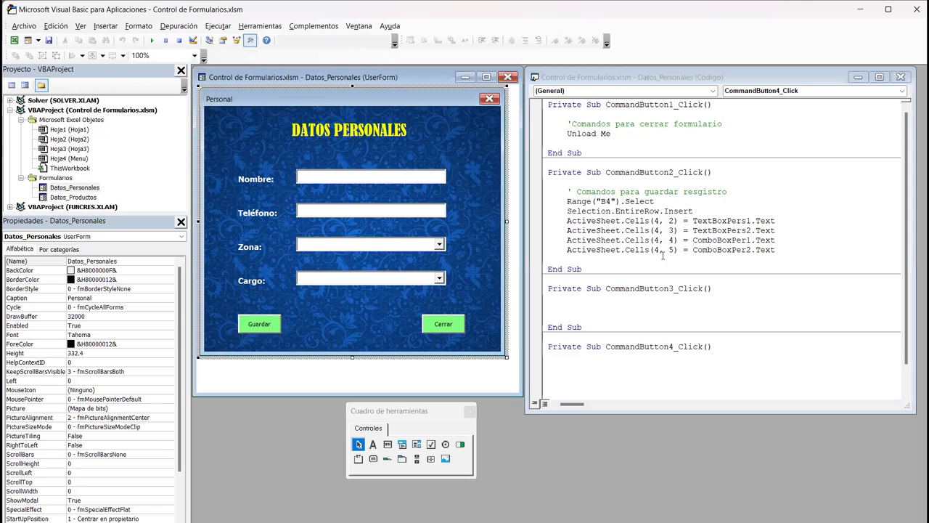
left_click(682, 302)
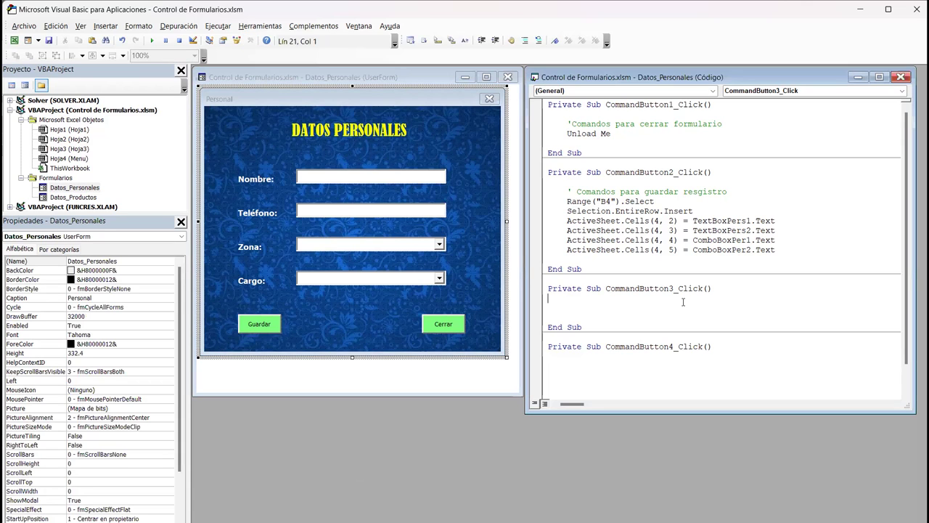